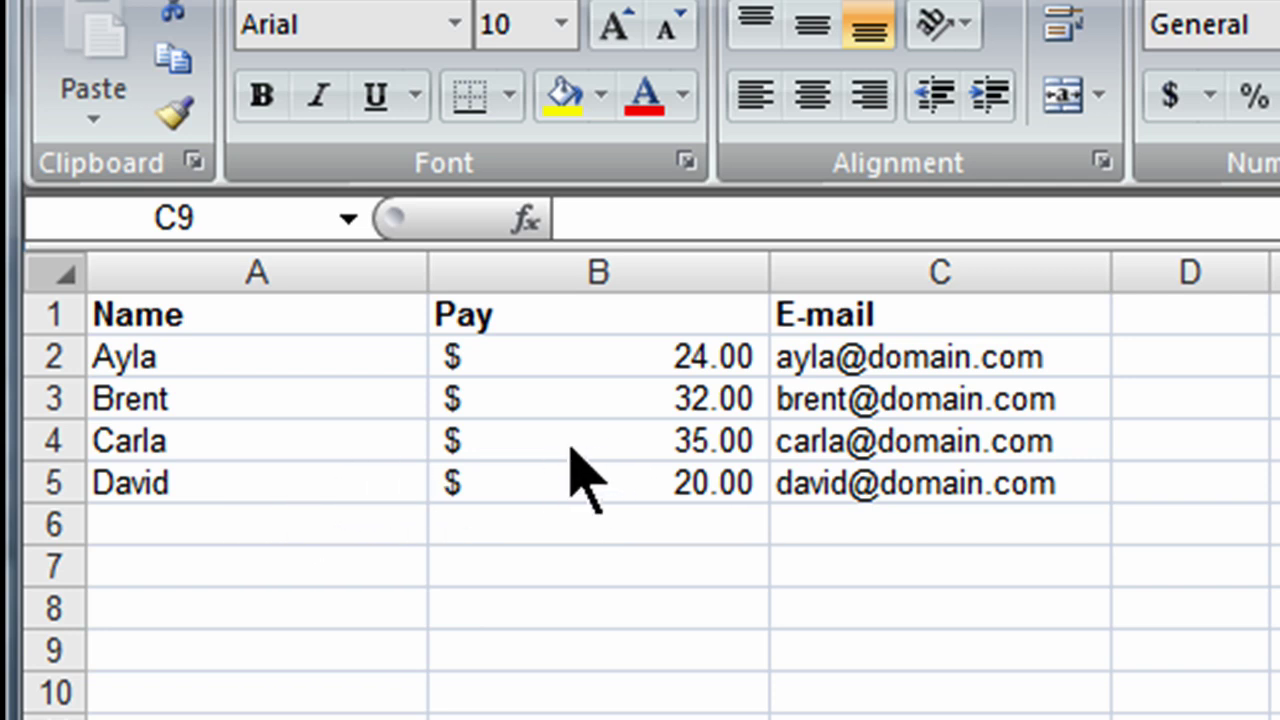
Insert two blank columns between the Name and Pay columns.
{"action": "left_click", "coordinate": [548, 265]}
{"action": "right_click", "coordinate": [553, 269]}
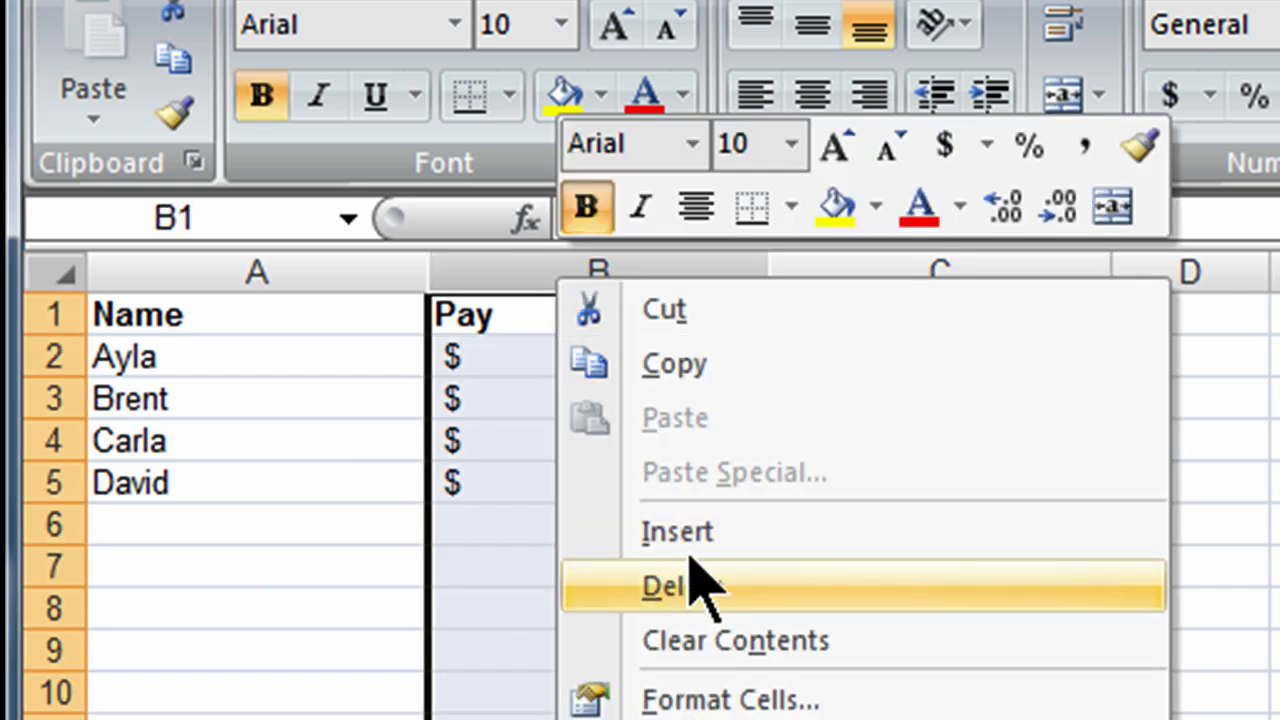
{"action": "left_click", "coordinate": [686, 531]}
{"action": "right_click", "coordinate": [572, 268]}
{"action": "left_click", "coordinate": [692, 529]}
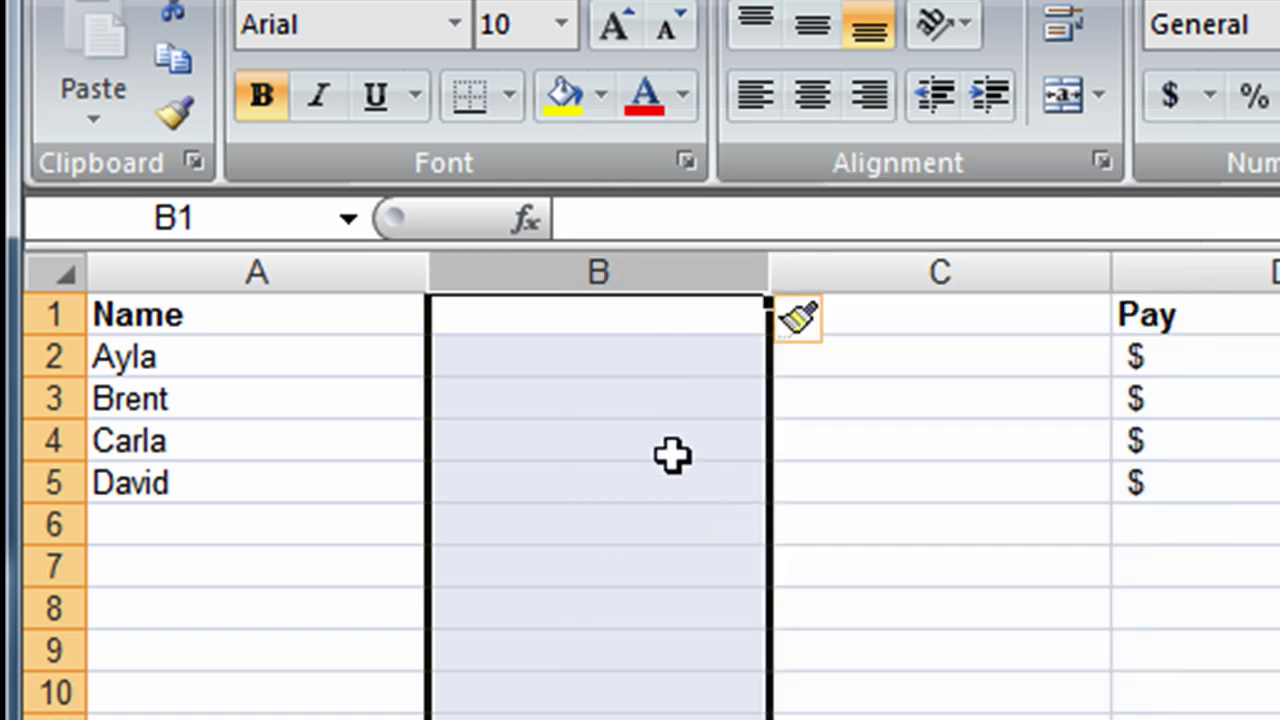
Enter the headings Job Description in B1 and Job Hours in C1.
{"action": "left_click", "coordinate": [584, 322]}
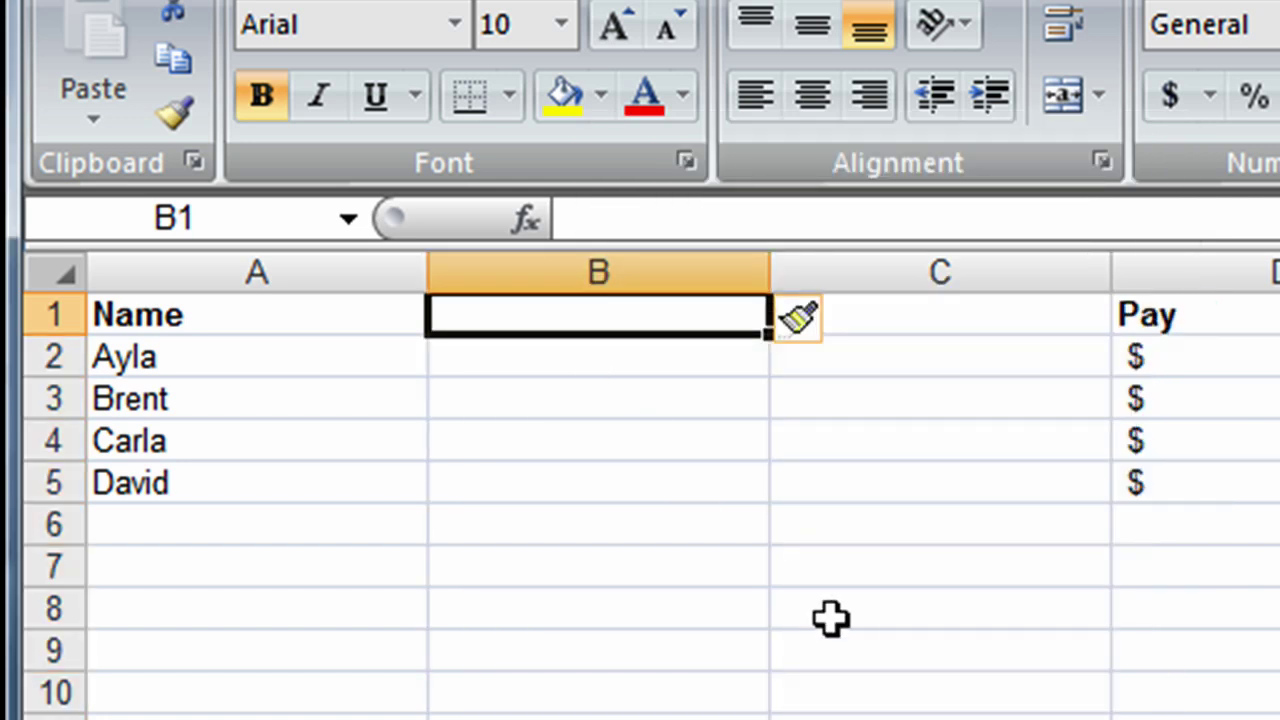
{"action": "type", "text": "Job "}
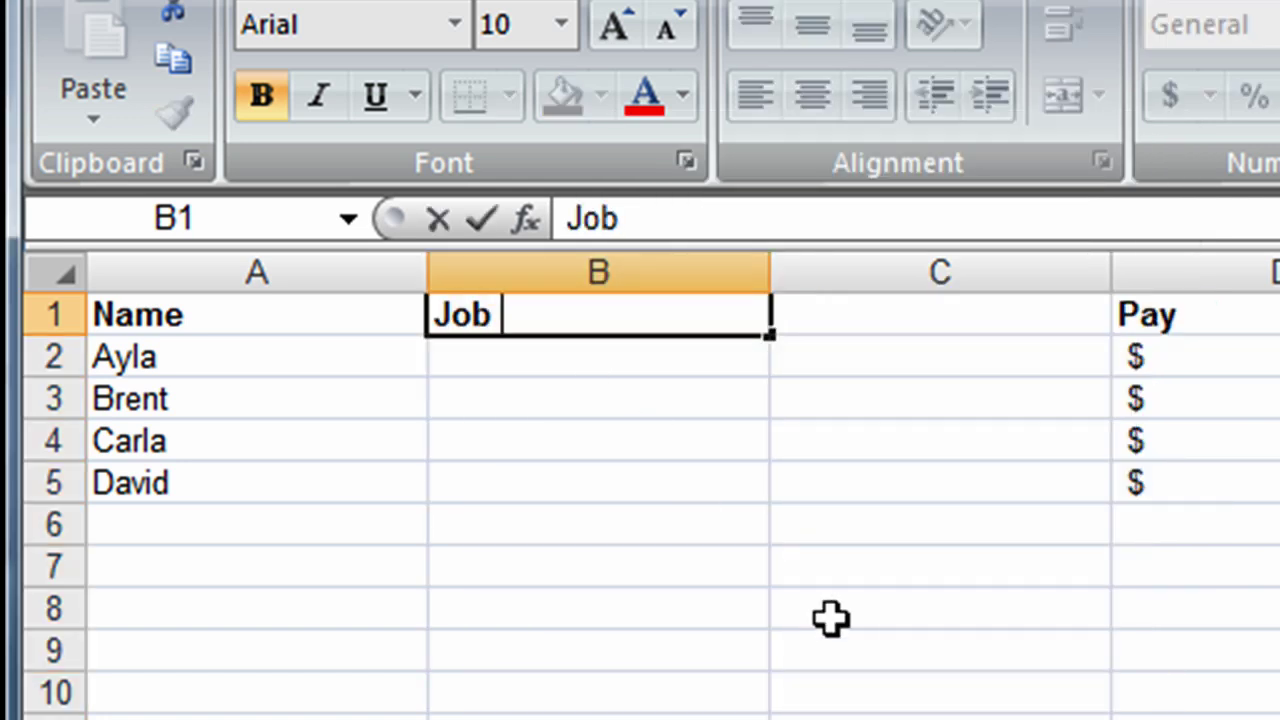
{"action": "type", "text": "Desc"}
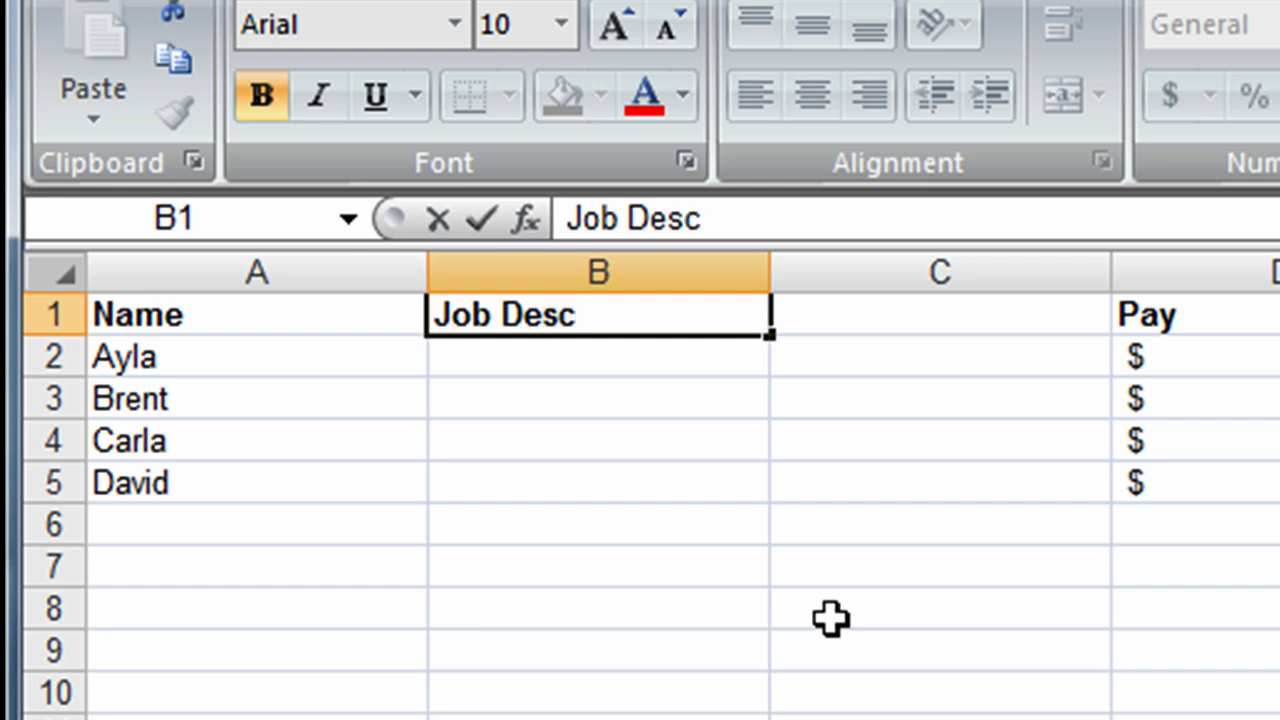
{"action": "type", "text": "ription"}
{"action": "key", "text": "Tab"}
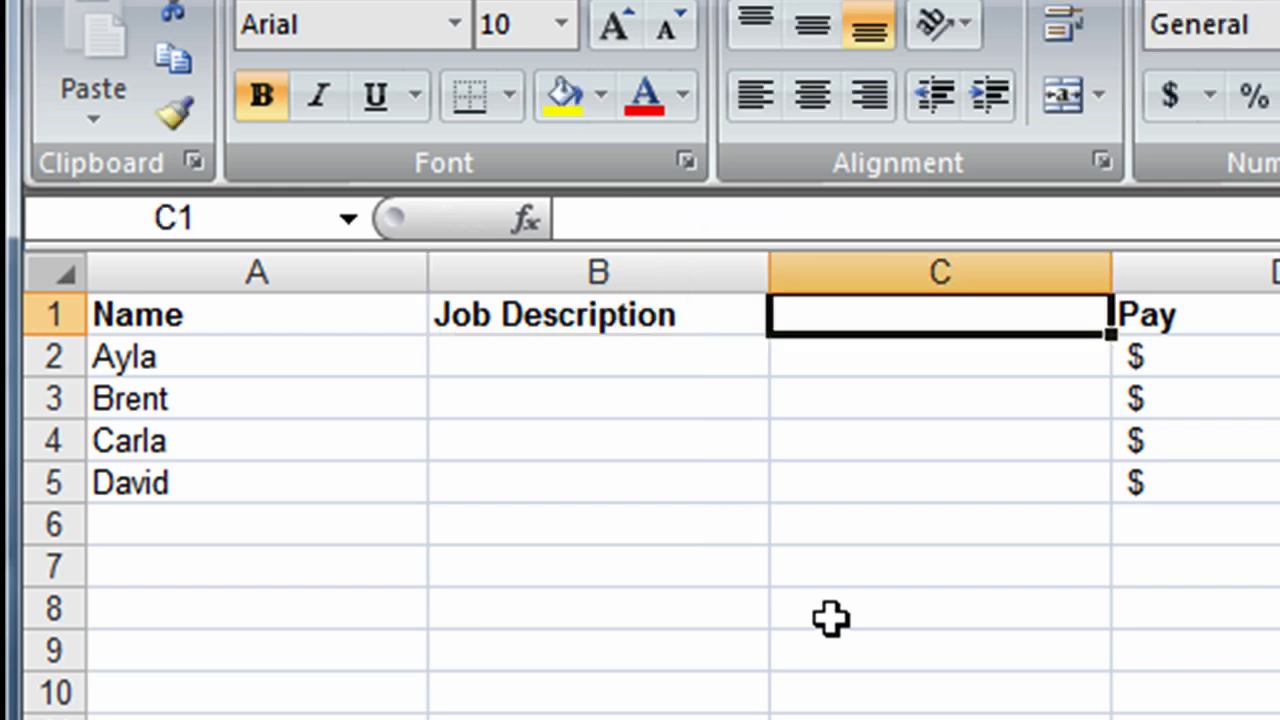
{"action": "type", "text": "Job Hours"}
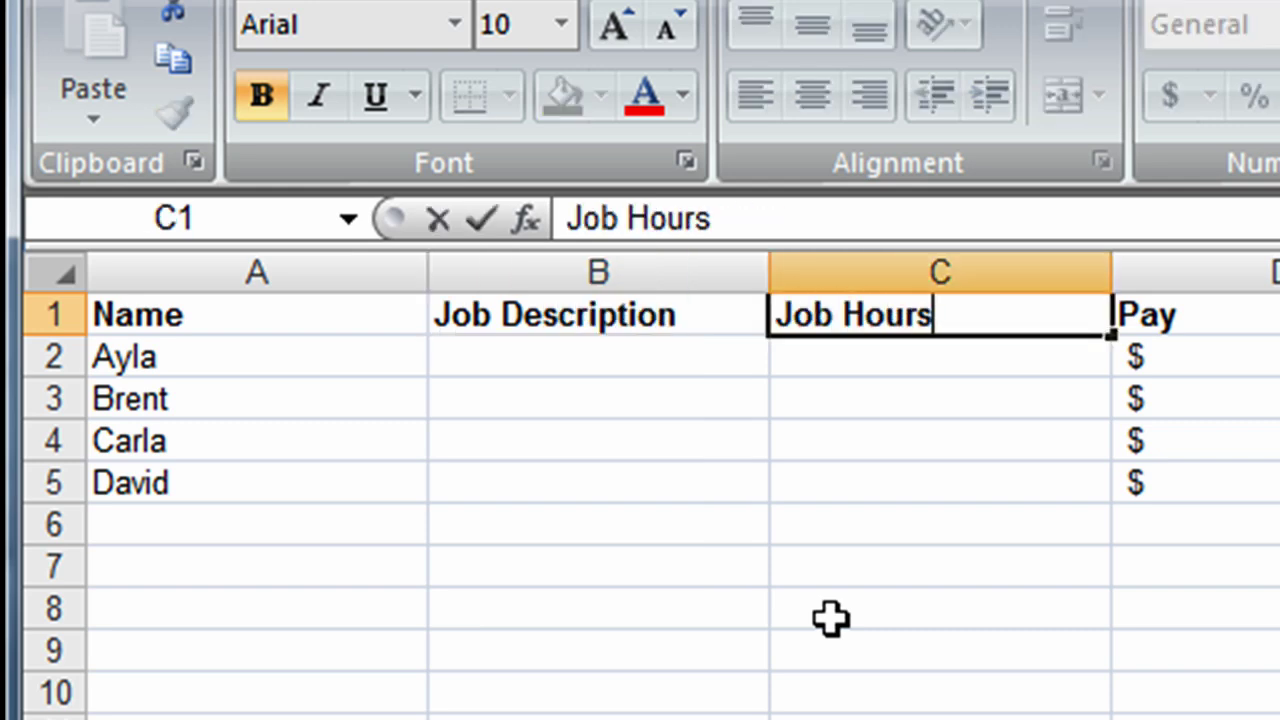
{"action": "key", "text": "Return"}
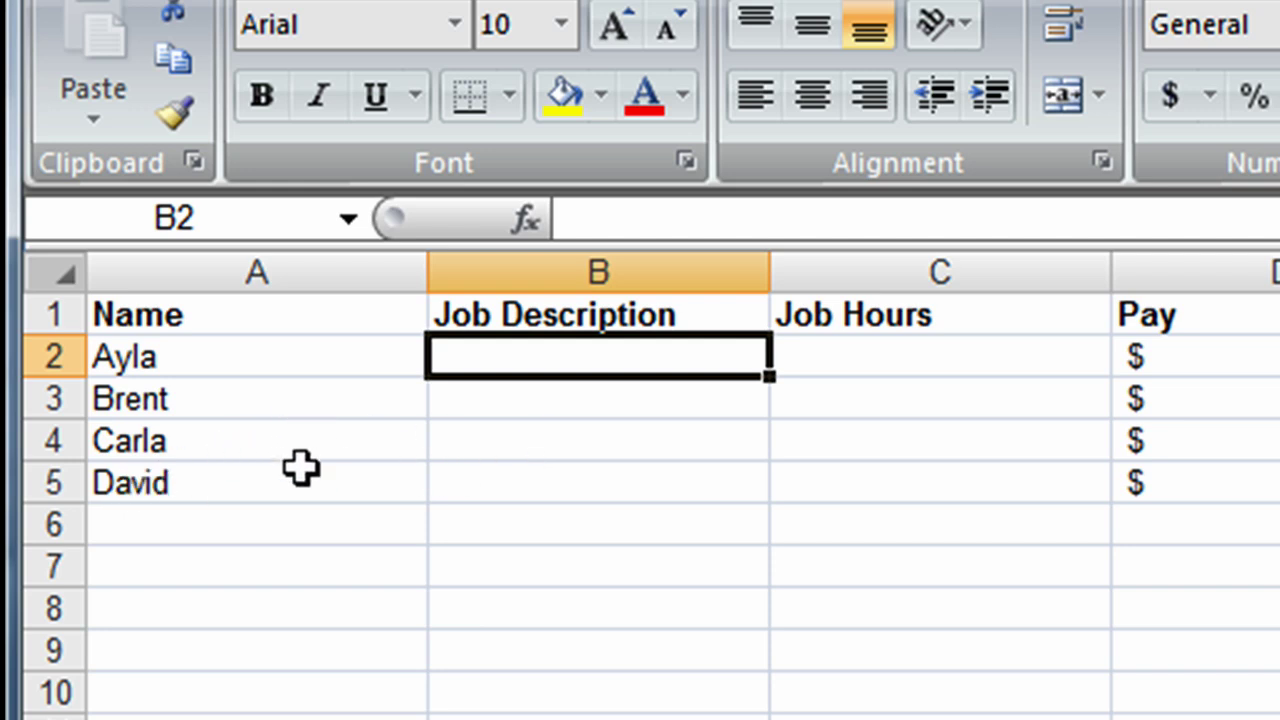
Insert two blank rows above row 5 and fill the name in A4 down through A6.
{"action": "left_click", "coordinate": [46, 441]}
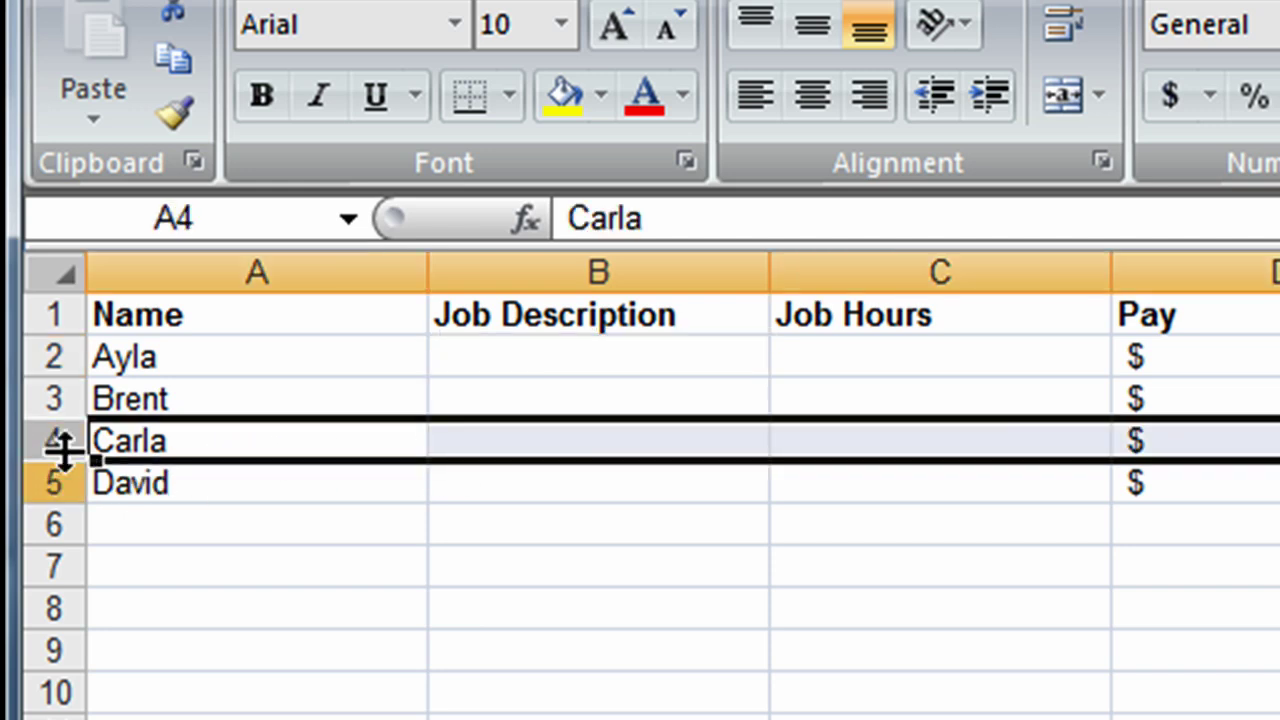
{"action": "left_click_drag", "start_coordinate": [62, 487], "coordinate": [57, 526]}
{"action": "right_click", "coordinate": [77, 528]}
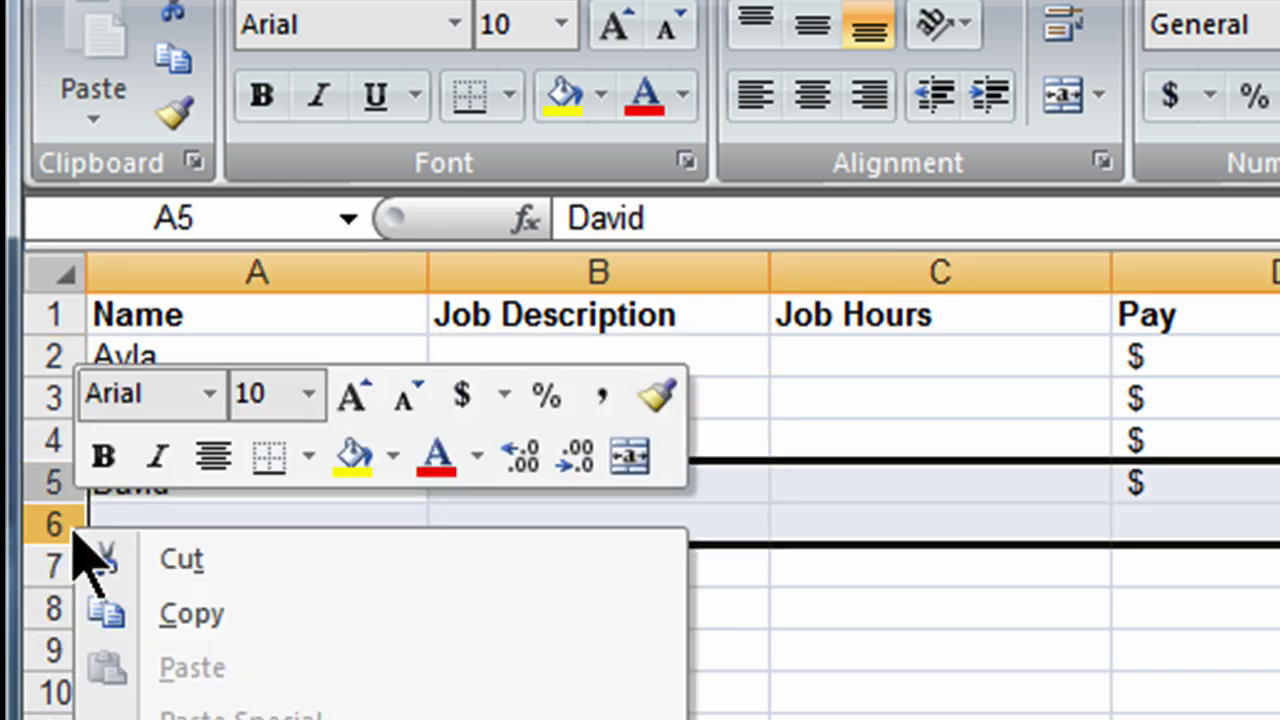
{"action": "left_click", "coordinate": [200, 719]}
{"action": "left_click", "coordinate": [190, 451]}
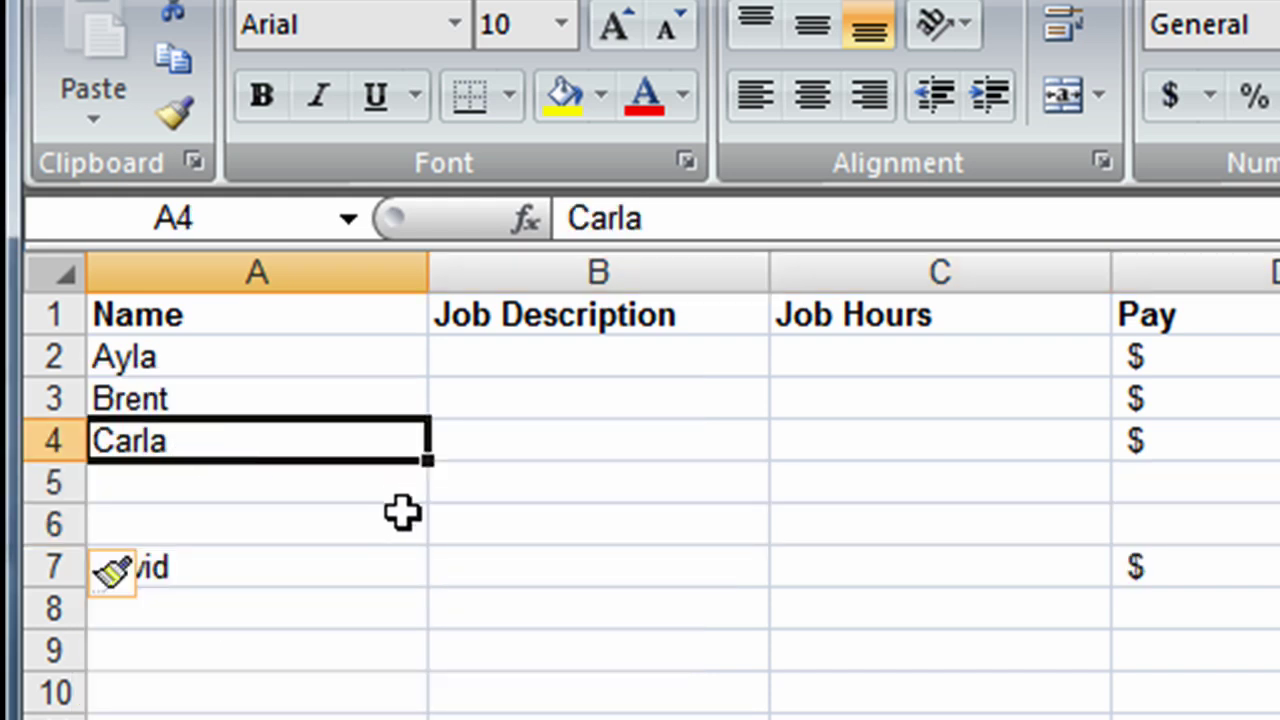
{"action": "left_click_drag", "start_coordinate": [428, 465], "coordinate": [434, 537]}
Enter the job descriptions Ralphco, Samco and Krisaco in cells B4 to B6.
{"action": "left_click", "coordinate": [535, 455]}
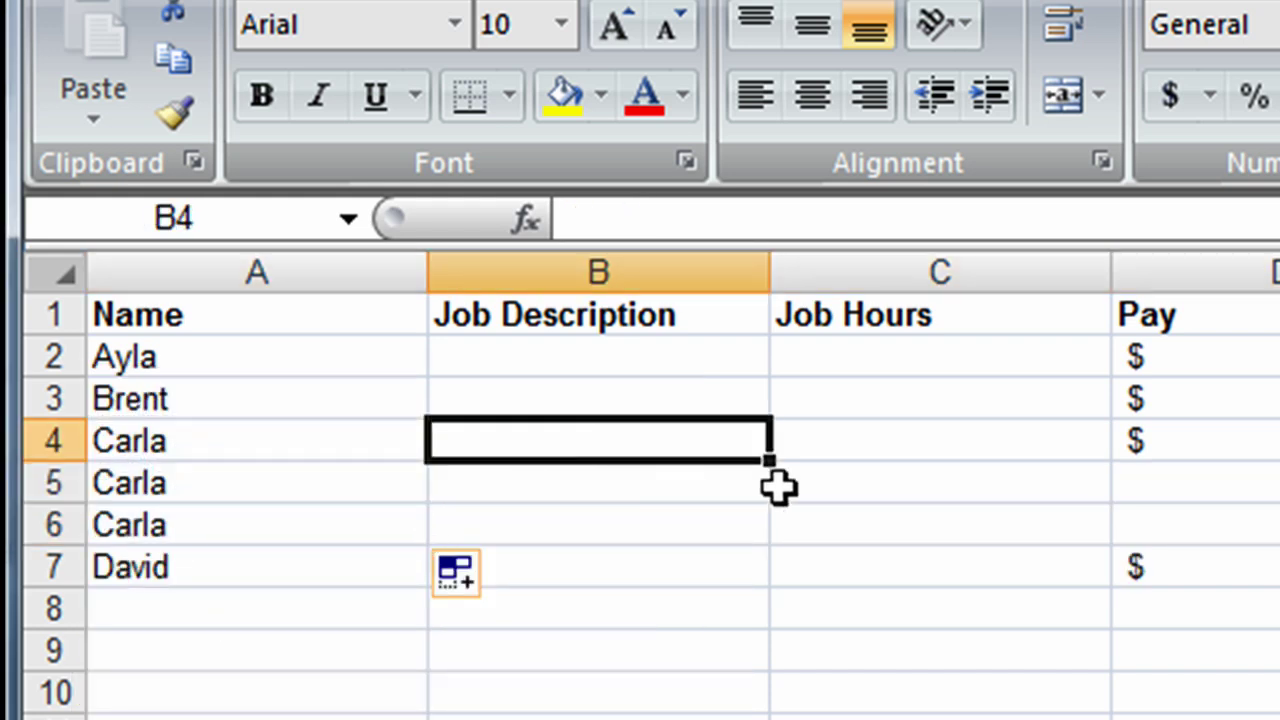
{"action": "type", "text": "Ralphco"}
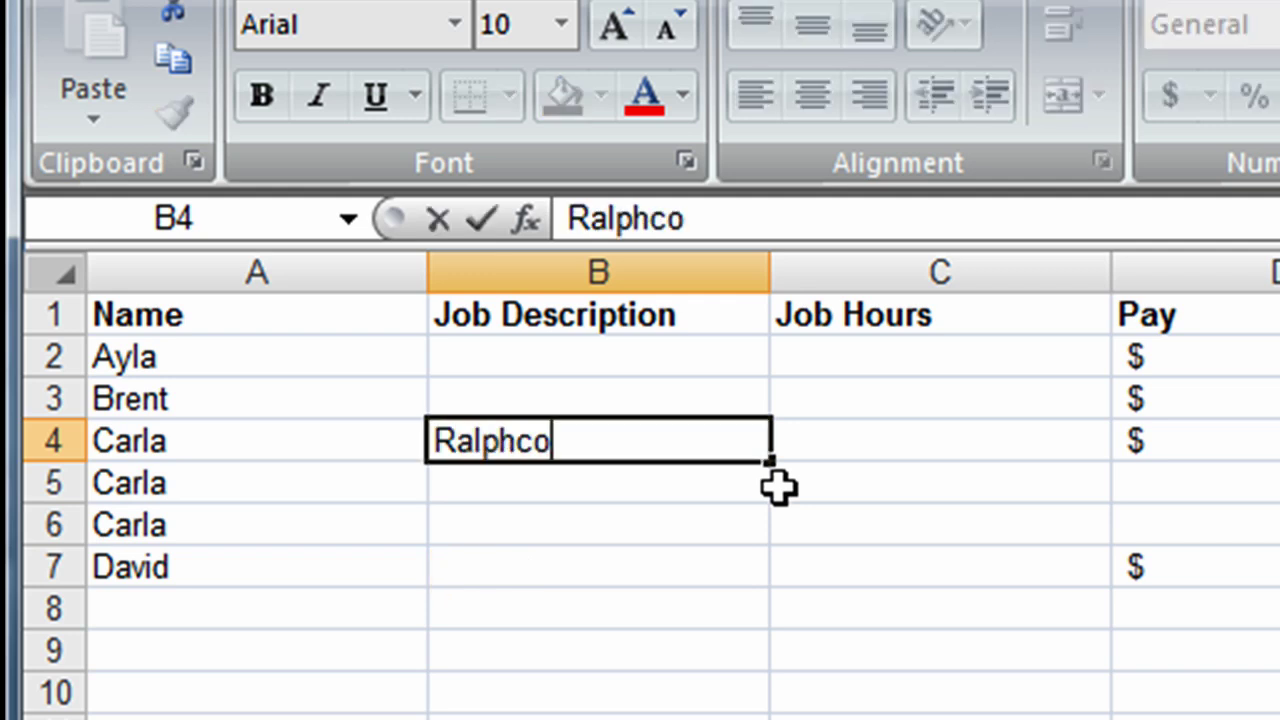
{"action": "key", "text": "Return"}
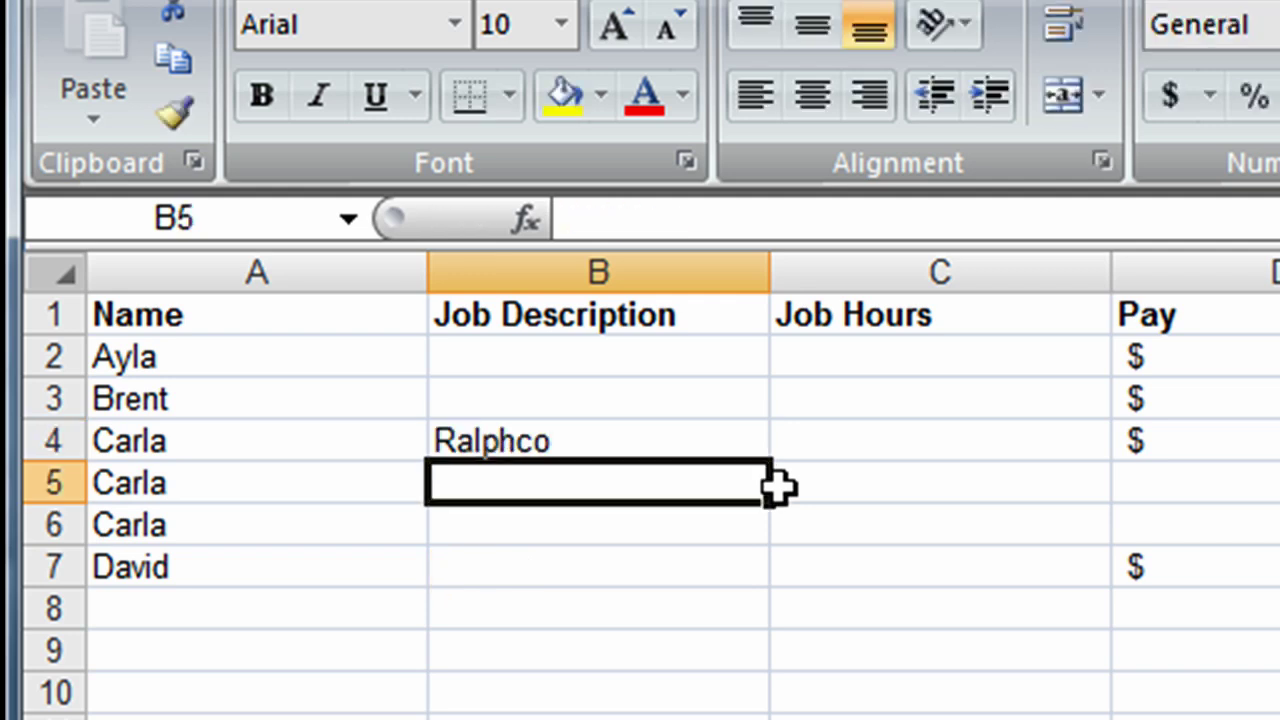
{"action": "type", "text": "Samco"}
{"action": "key", "text": "Return"}
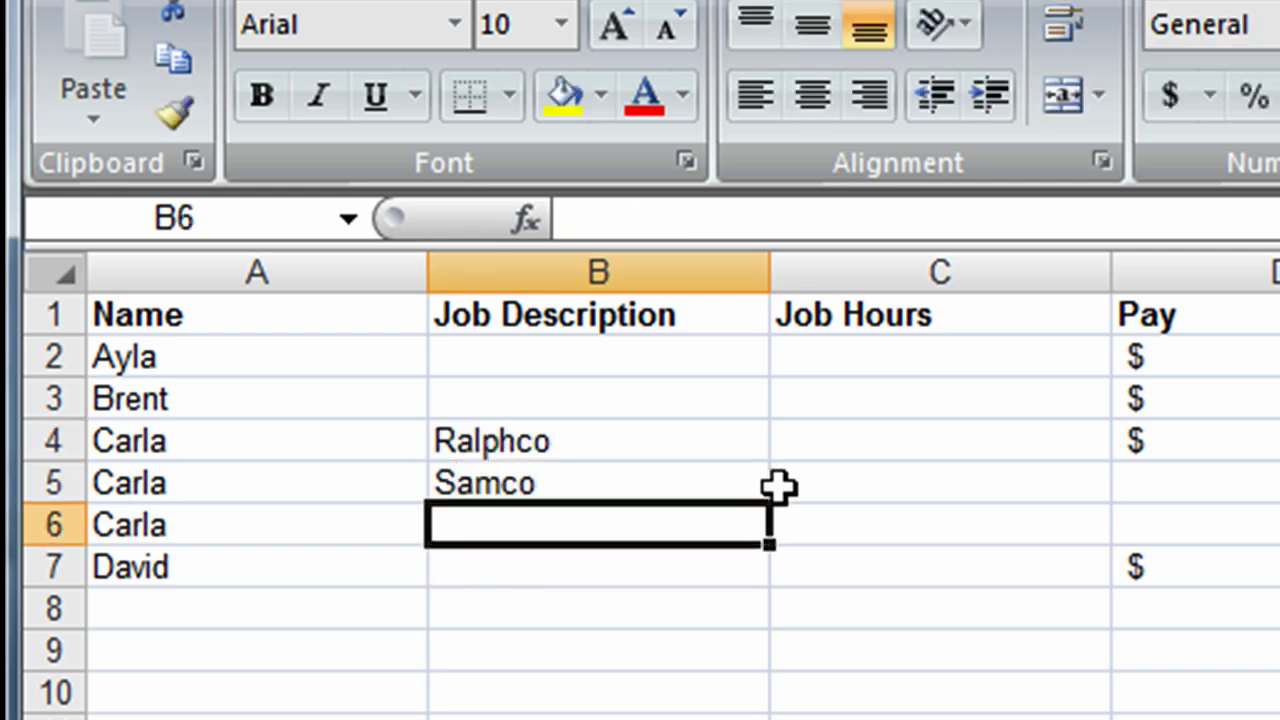
{"action": "type", "text": "Krisaco"}
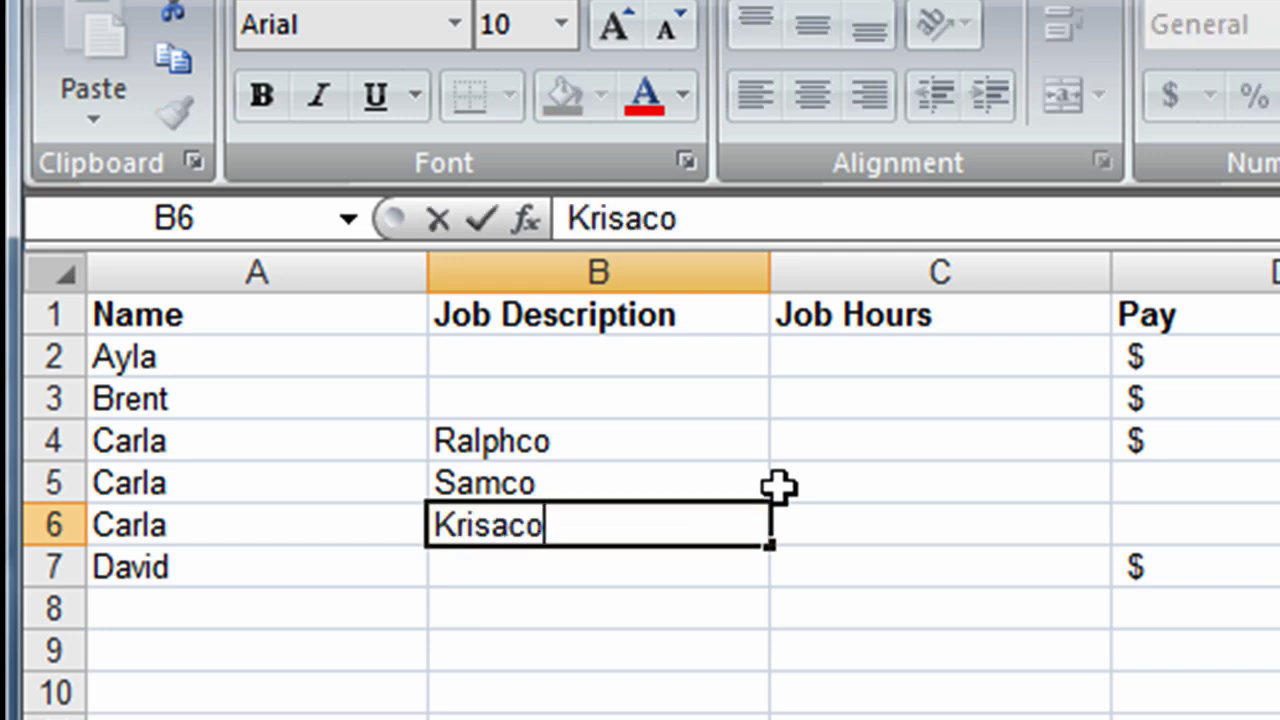
{"action": "key", "text": "Tab"}
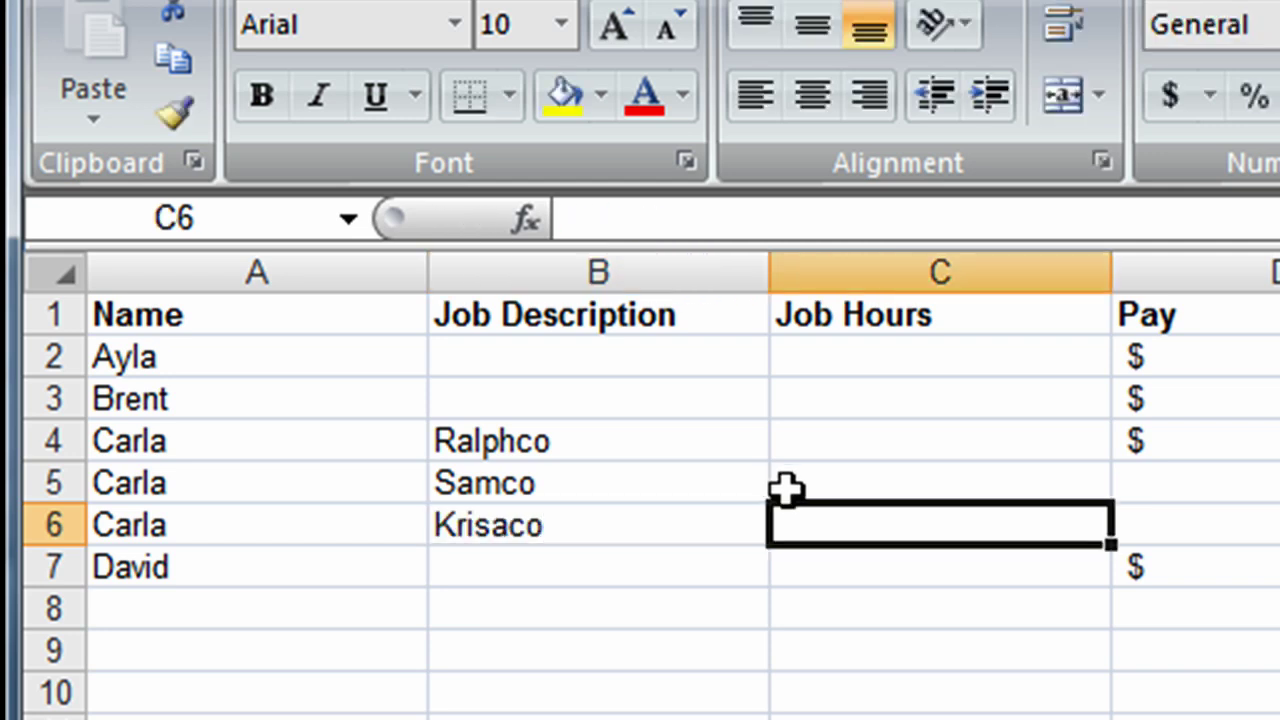
Enter the job hours 5, 6 and 7 in cells C4 to C6.
{"action": "left_click", "coordinate": [870, 447]}
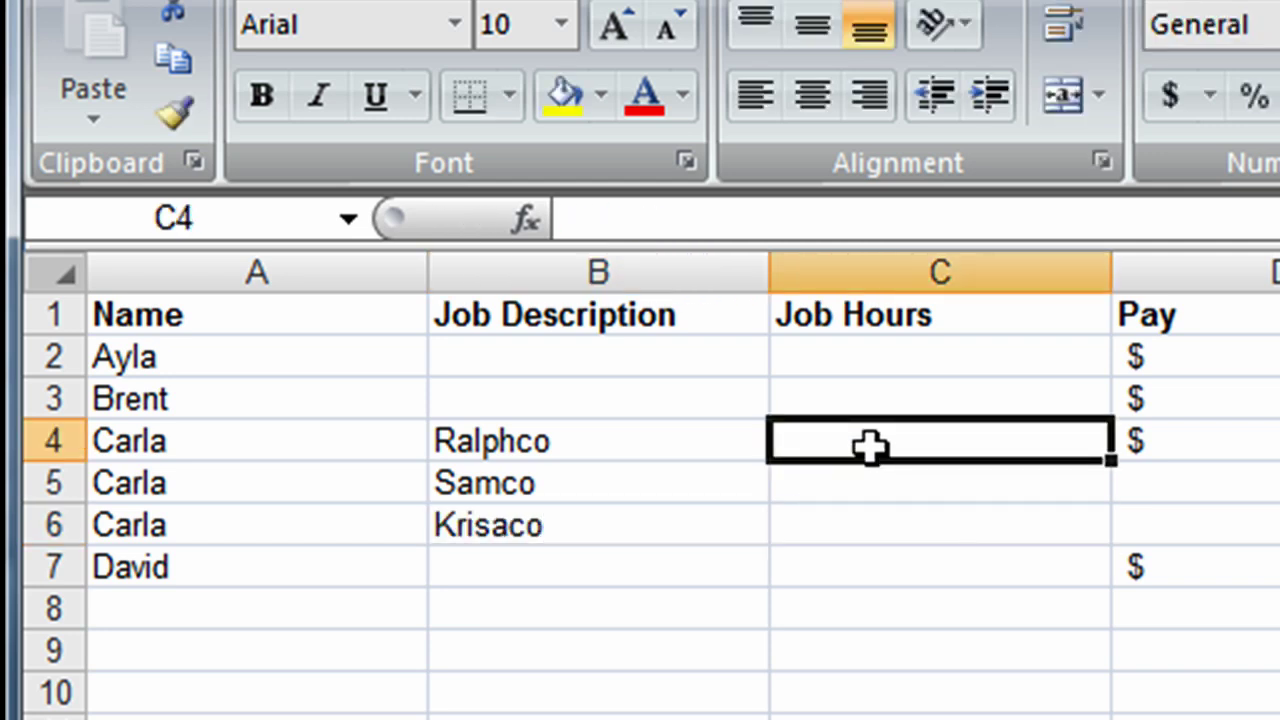
{"action": "type", "text": "5"}
{"action": "key", "text": "Return"}
{"action": "type", "text": "6"}
{"action": "key", "text": "Return"}
{"action": "type", "text": "7"}
{"action": "key", "text": "Return"}
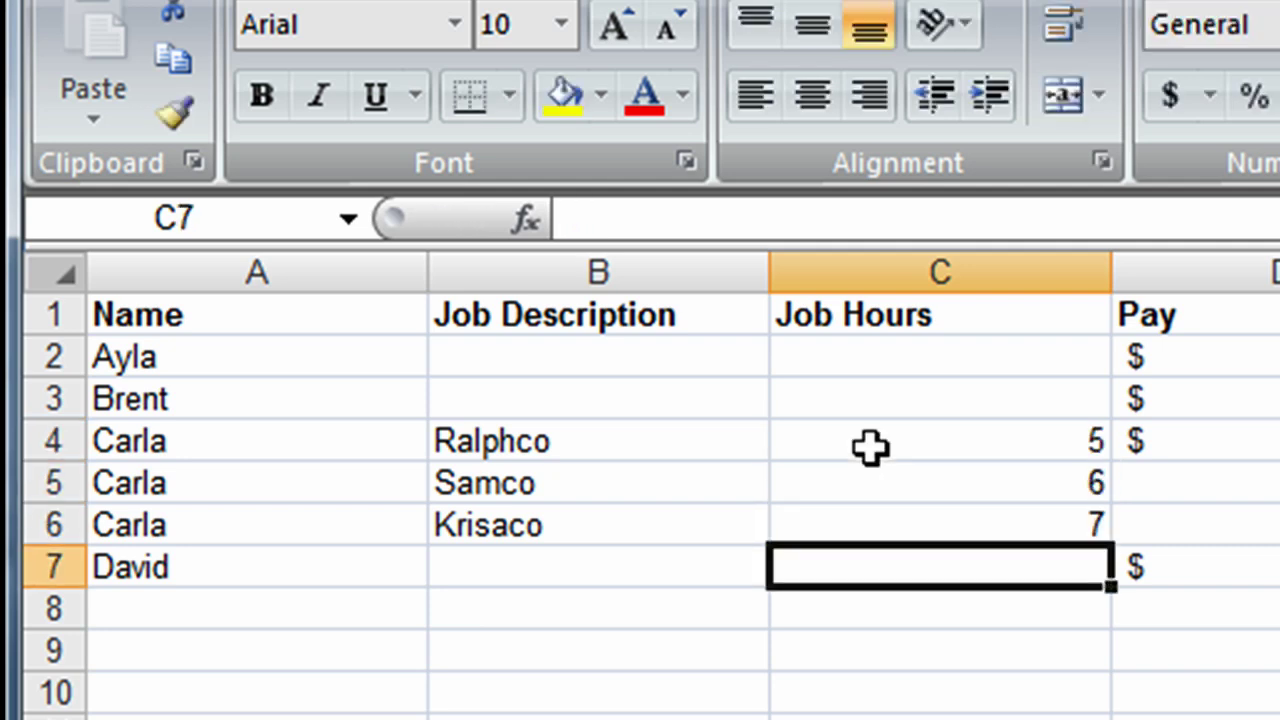
Fill the pay value in D4 and the e-mail formula in E4 down through row 6.
{"action": "left_click", "coordinate": [1251, 432]}
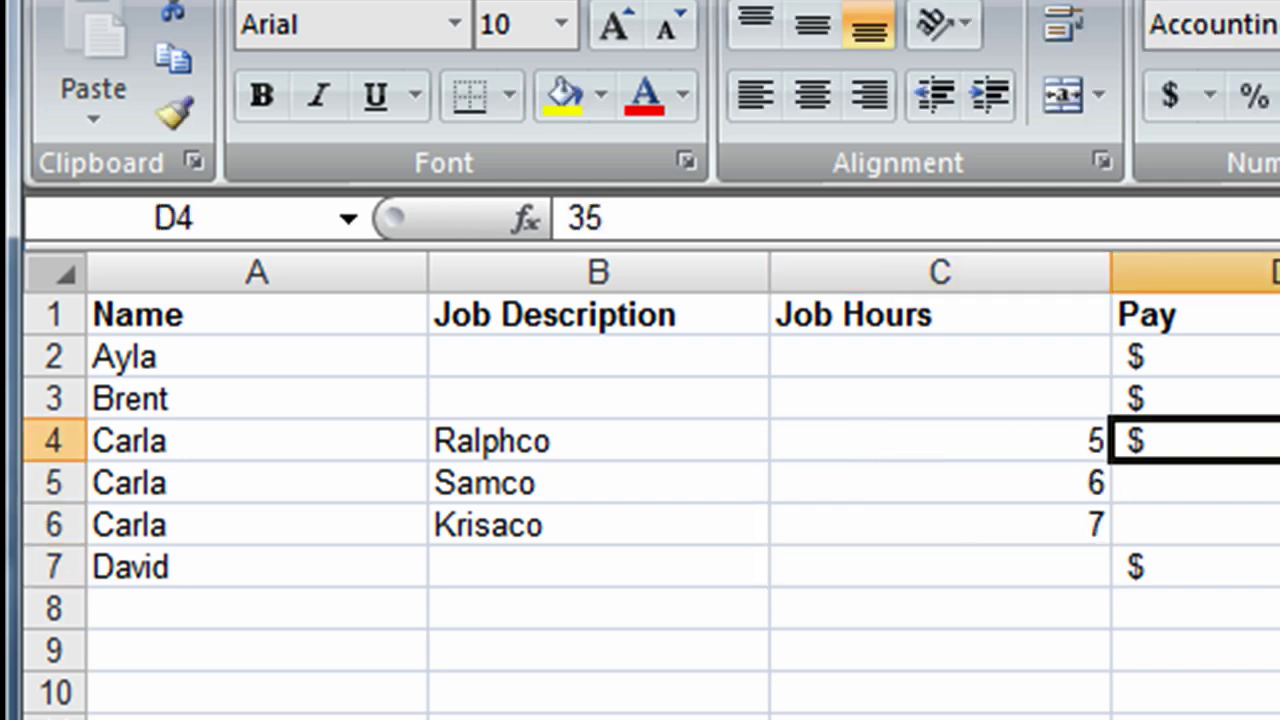
{"action": "left_click_drag", "start_coordinate": [1278, 461], "coordinate": [1278, 545]}
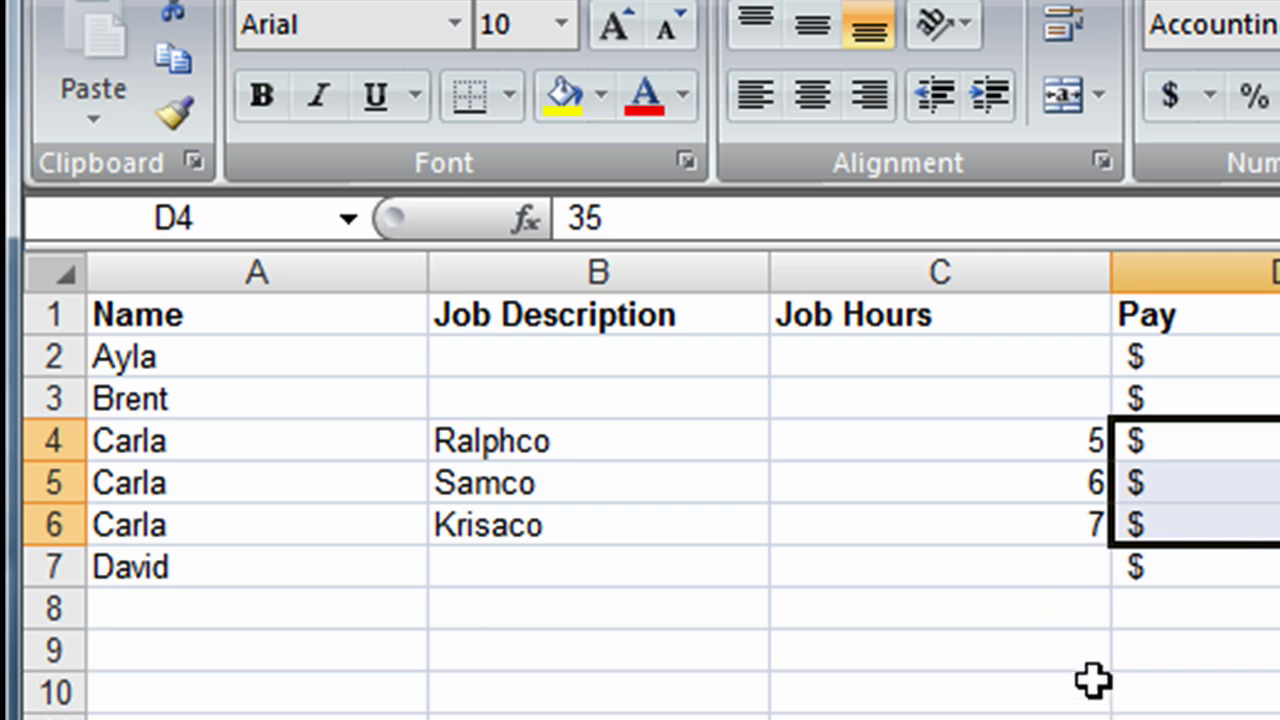
{"action": "key", "text": "Right"}
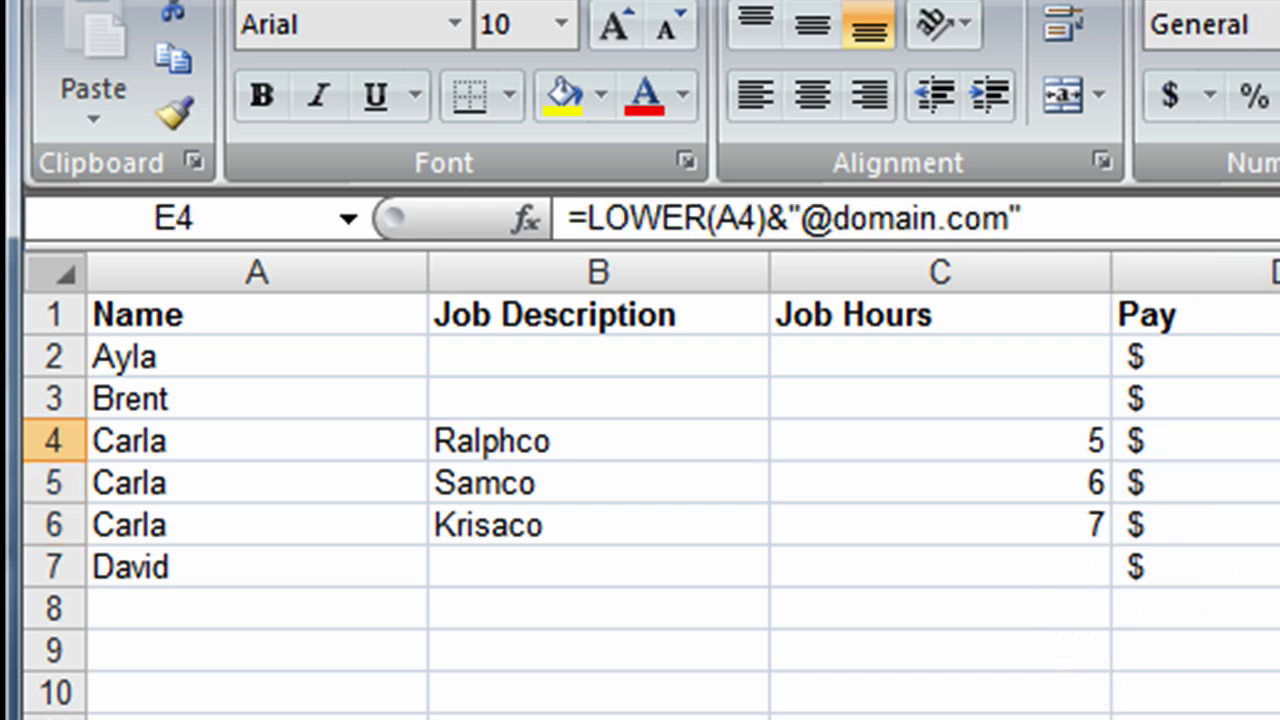
{"action": "left_click_drag", "start_coordinate": [1279, 461], "coordinate": [1279, 545]}
{"action": "left_click", "coordinate": [1279, 719]}
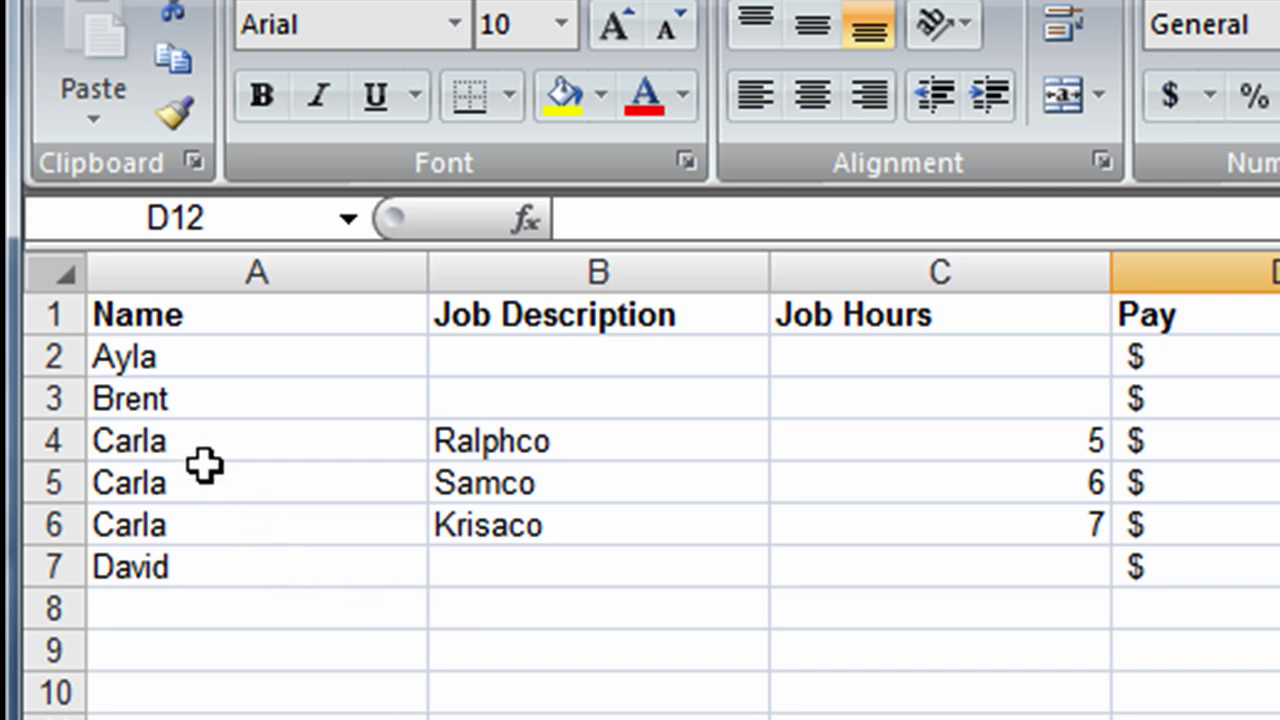
{"action": "left_click_drag", "start_coordinate": [194, 425], "coordinate": [205, 530]}
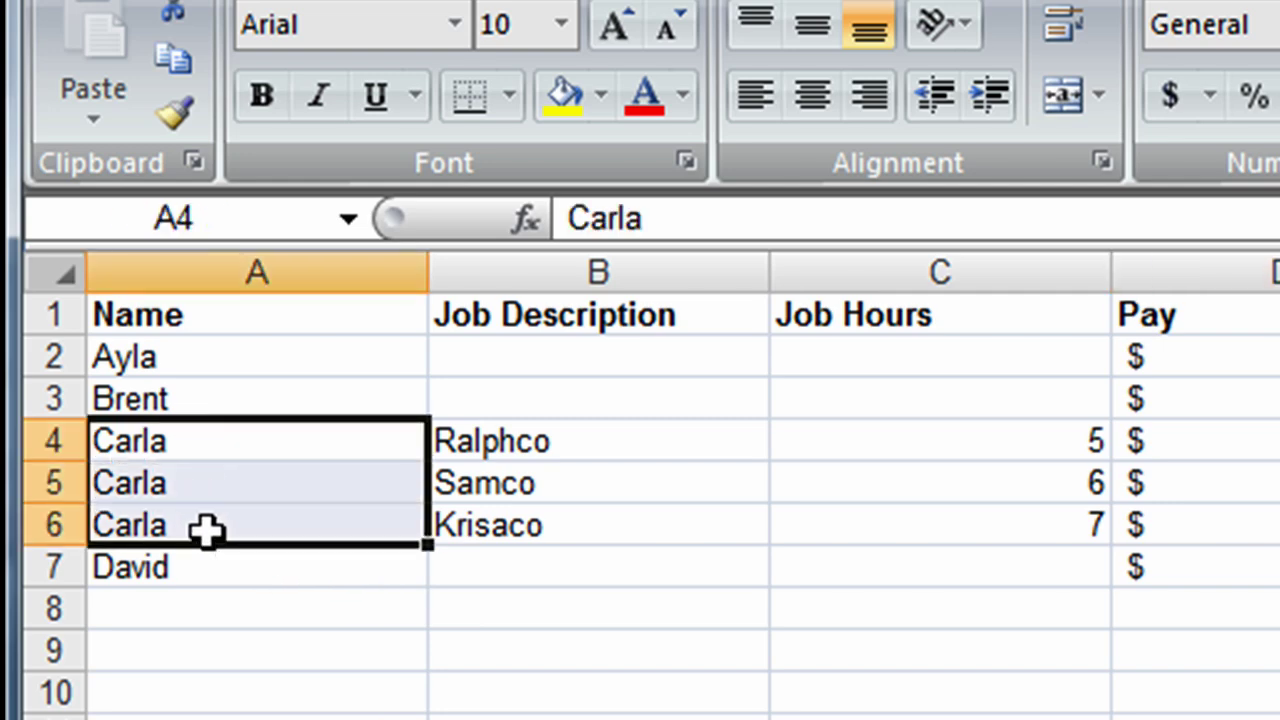
{"action": "left_click_drag", "start_coordinate": [1191, 454], "coordinate": [1203, 528]}
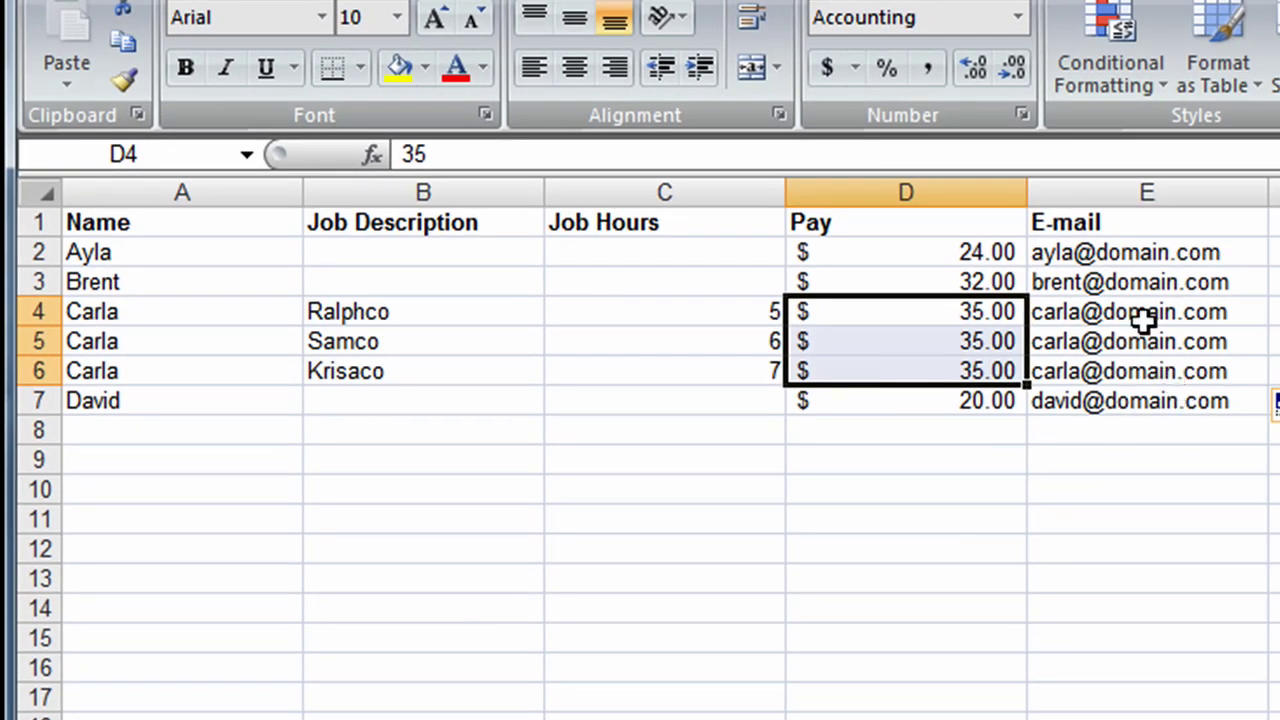
{"action": "left_click", "coordinate": [528, 347]}
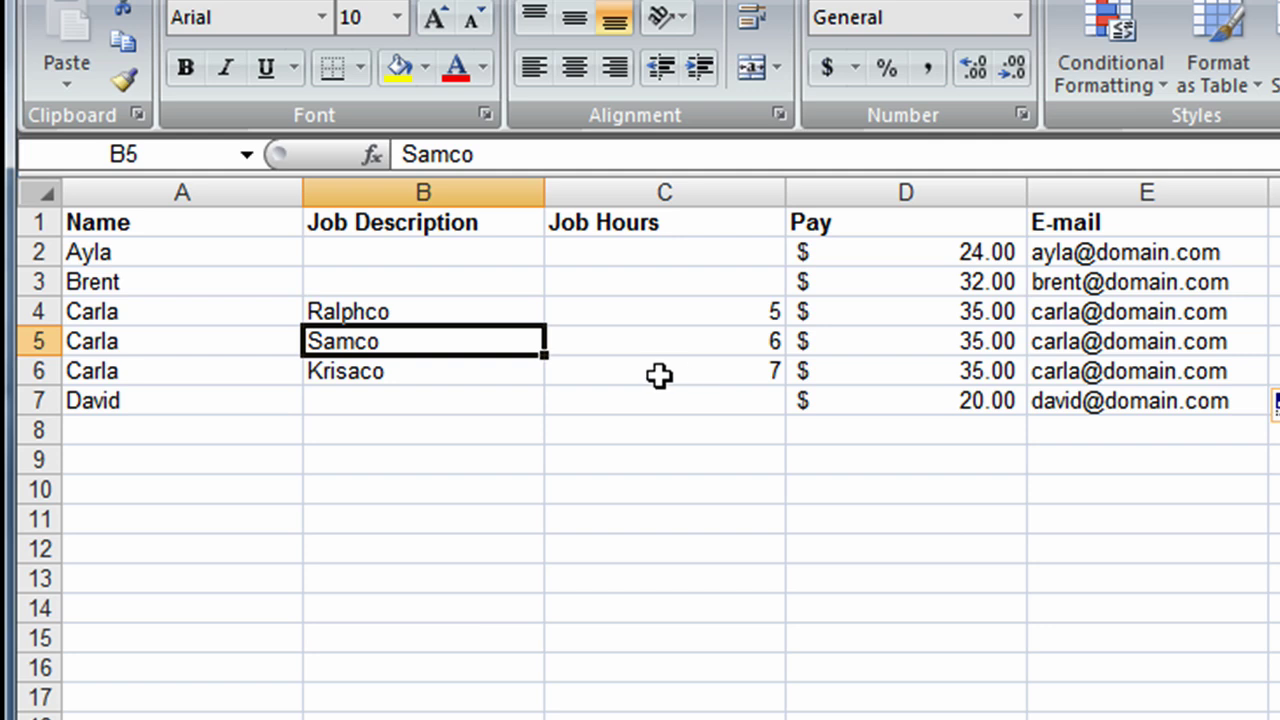
Enter the heading JobName, without a space, in cell A10 below the existing table.
{"action": "left_click", "coordinate": [164, 491]}
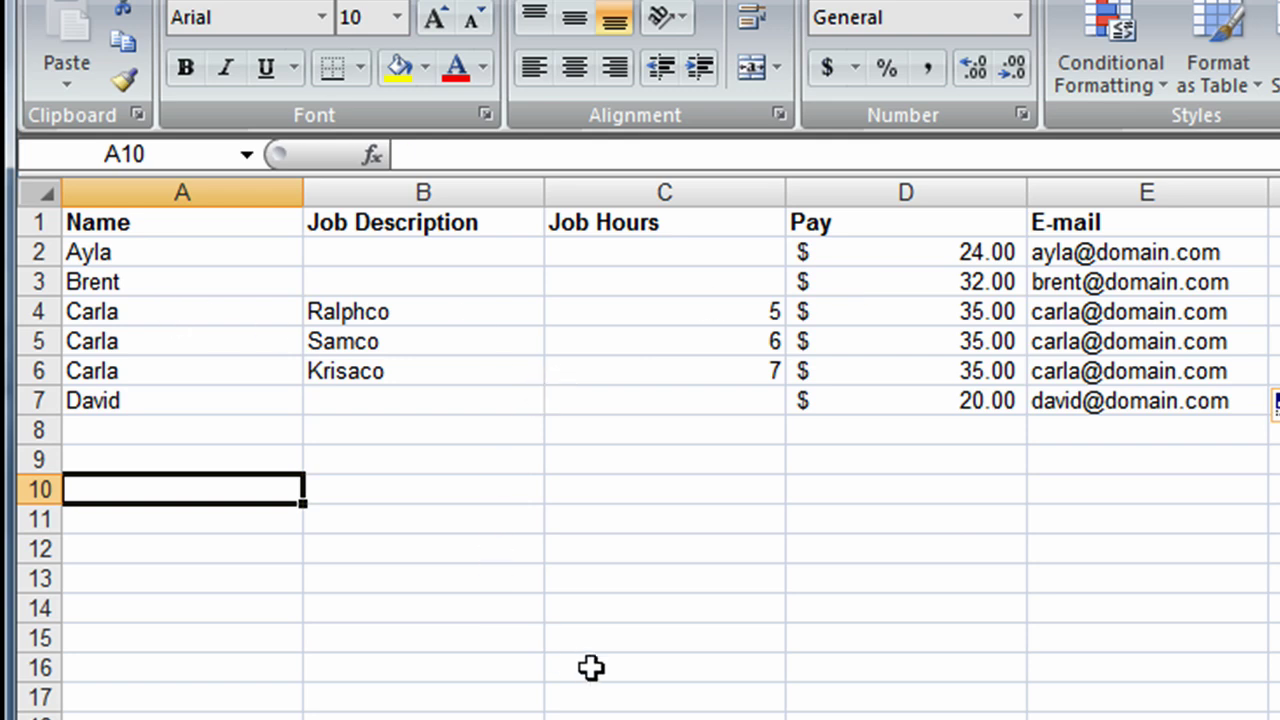
{"action": "type", "text": "Job Name"}
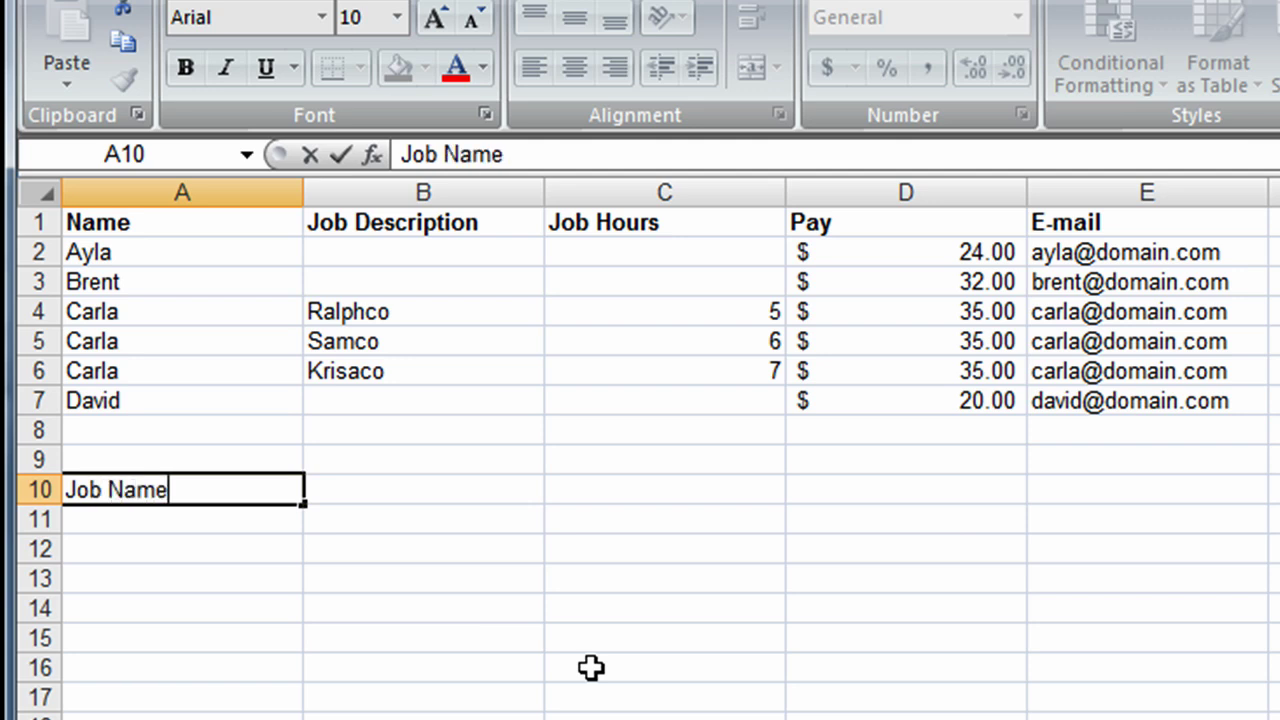
{"action": "key", "text": "BackSpace"}
{"action": "key", "text": "BackSpace"}
{"action": "key", "text": "BackSpace"}
{"action": "key", "text": "BackSpace"}
{"action": "key", "text": "BackSpace"}
{"action": "type", "text": "Name"}
{"action": "key", "text": "Tab"}
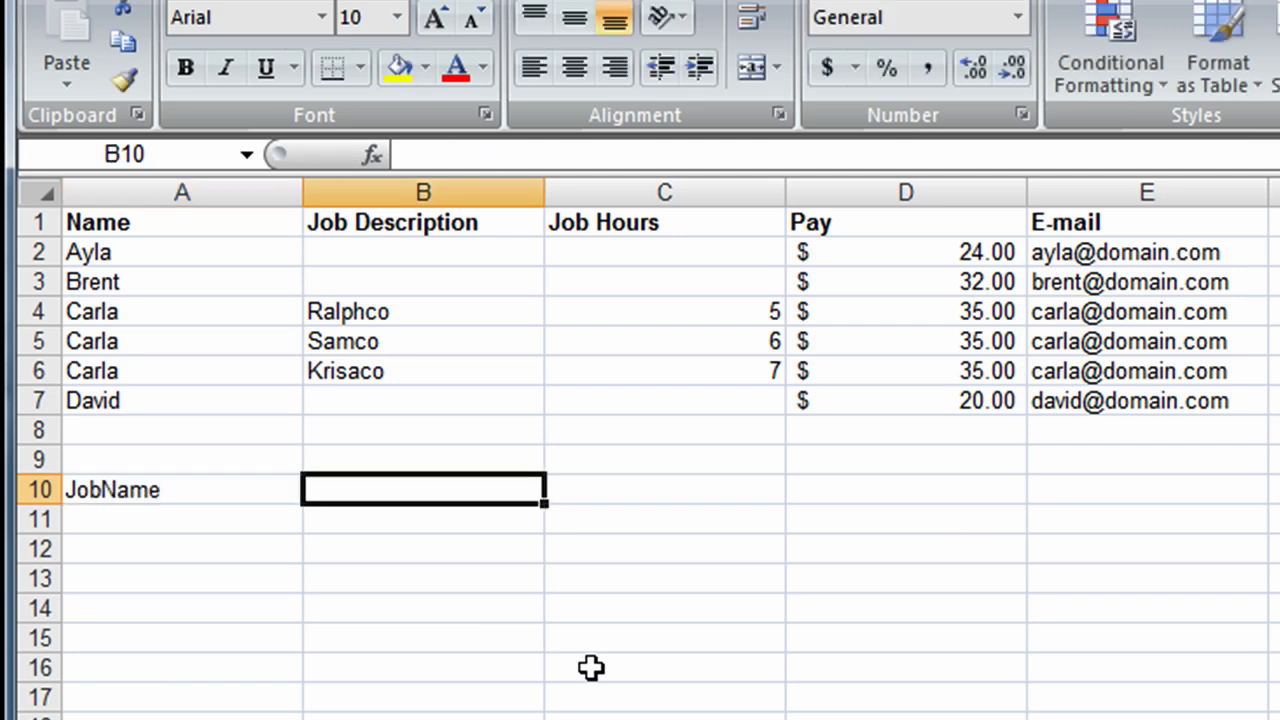
Enter the headings JobDate in B10 and JobHours in C10.
{"action": "type", "text": "Job"}
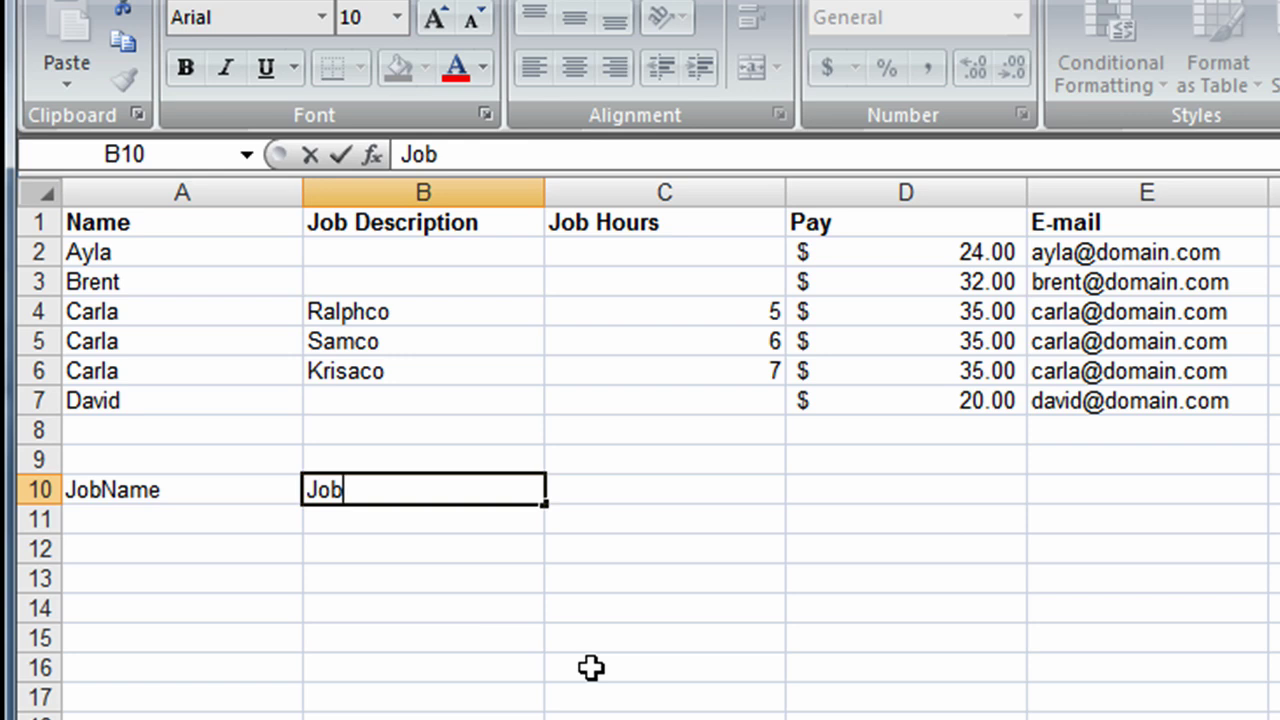
{"action": "type", "text": "Date"}
{"action": "key", "text": "Tab"}
{"action": "type", "text": "Hob"}
{"action": "key", "text": "BackSpace"}
{"action": "key", "text": "BackSpace"}
{"action": "key", "text": "BackSpace"}
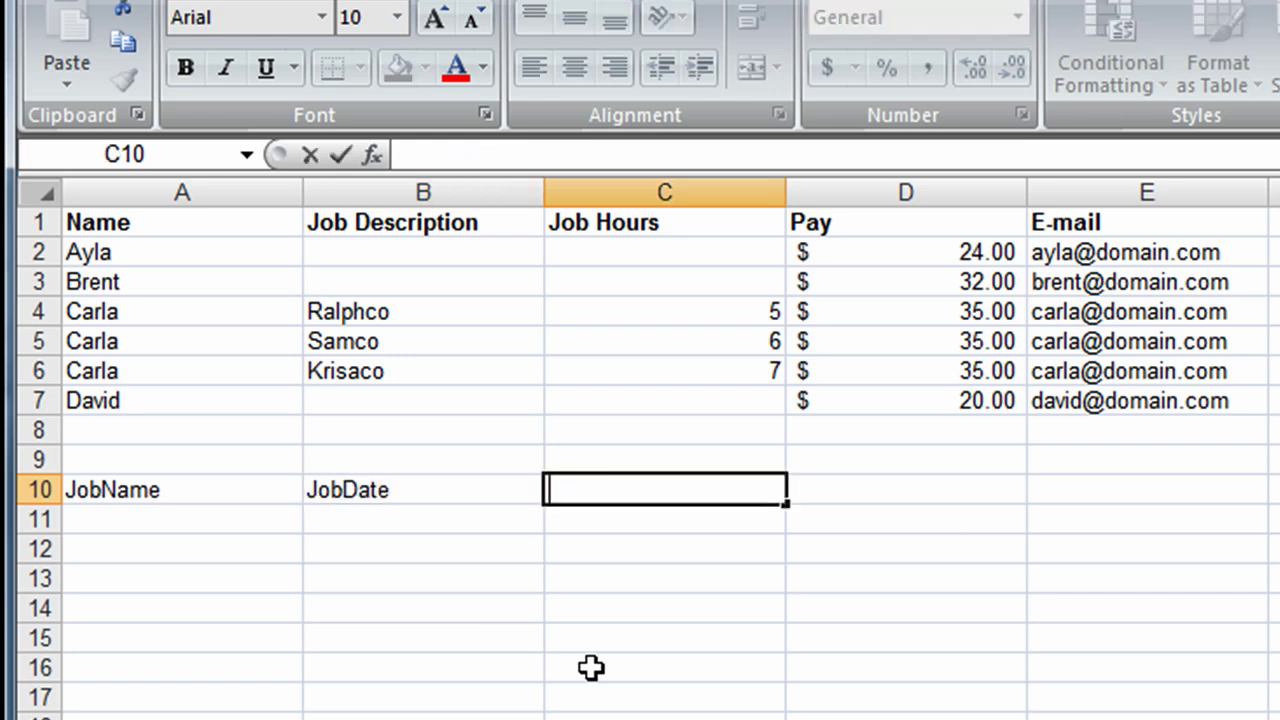
{"action": "type", "text": "JobHours"}
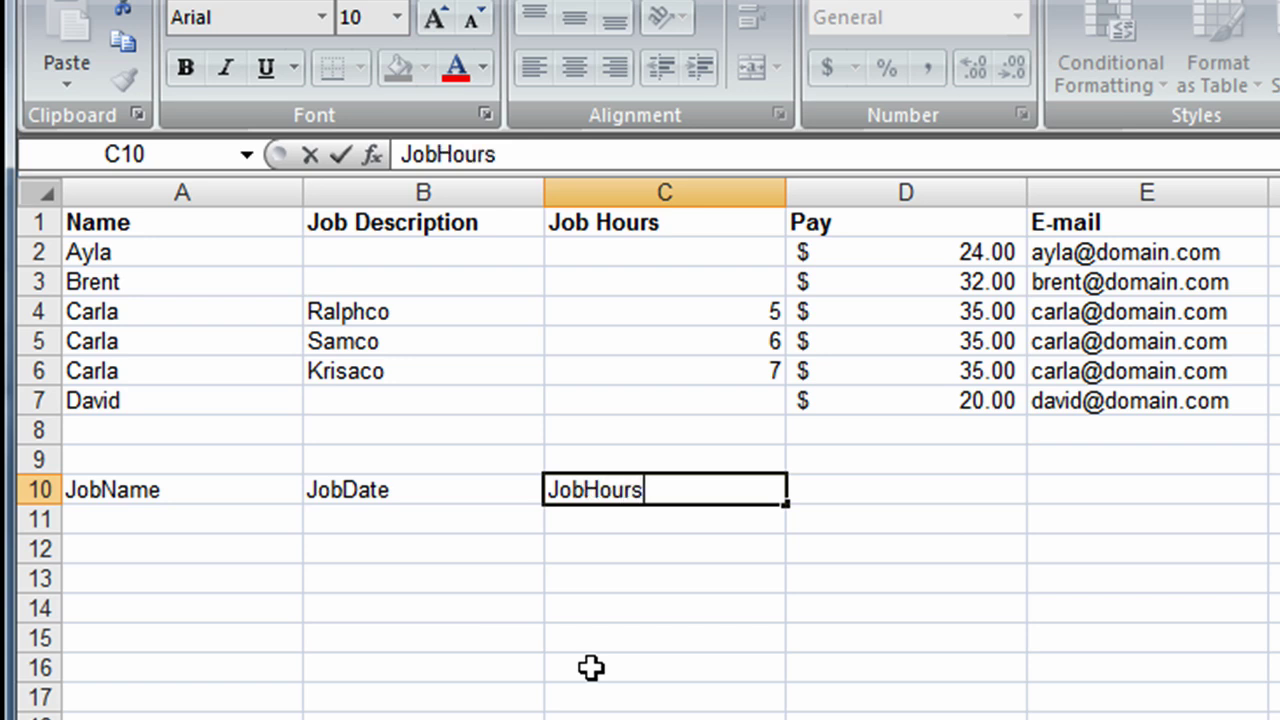
{"action": "key", "text": "Return"}
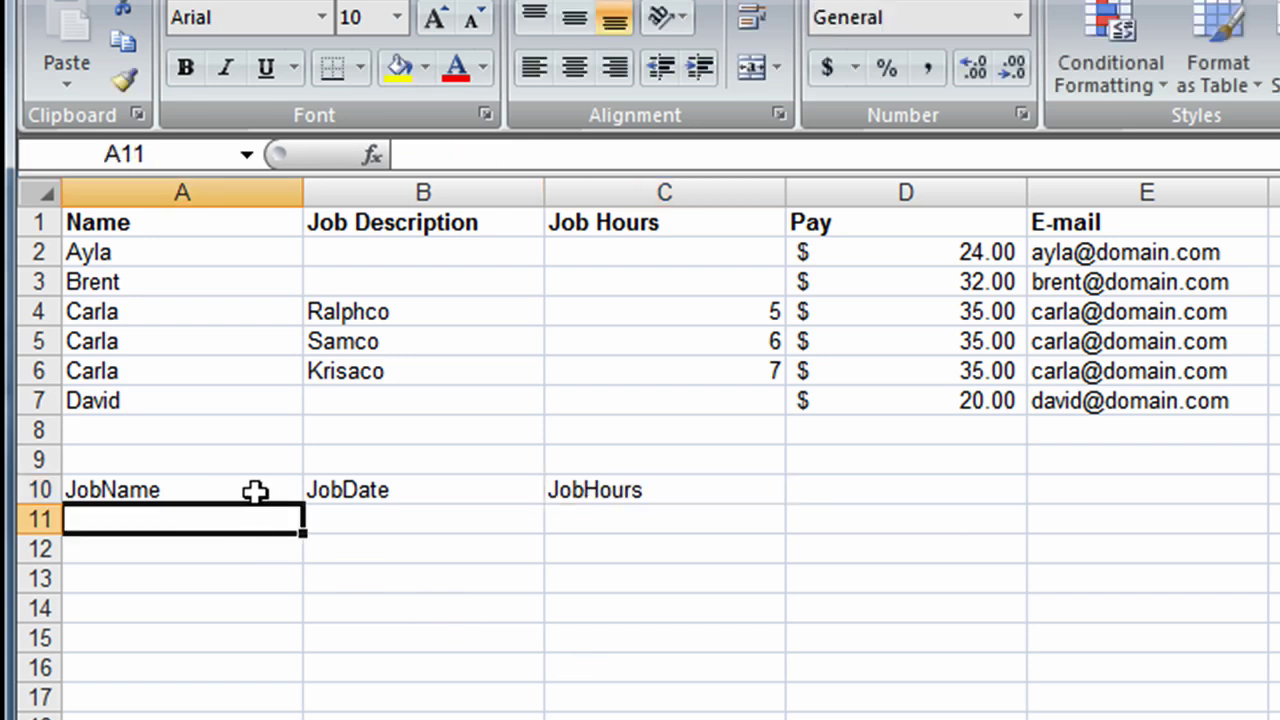
Move the three job headings in row 10 one column over to B10:D10 and enter the heading EmpName in A10.
{"action": "left_click_drag", "start_coordinate": [195, 490], "coordinate": [780, 522]}
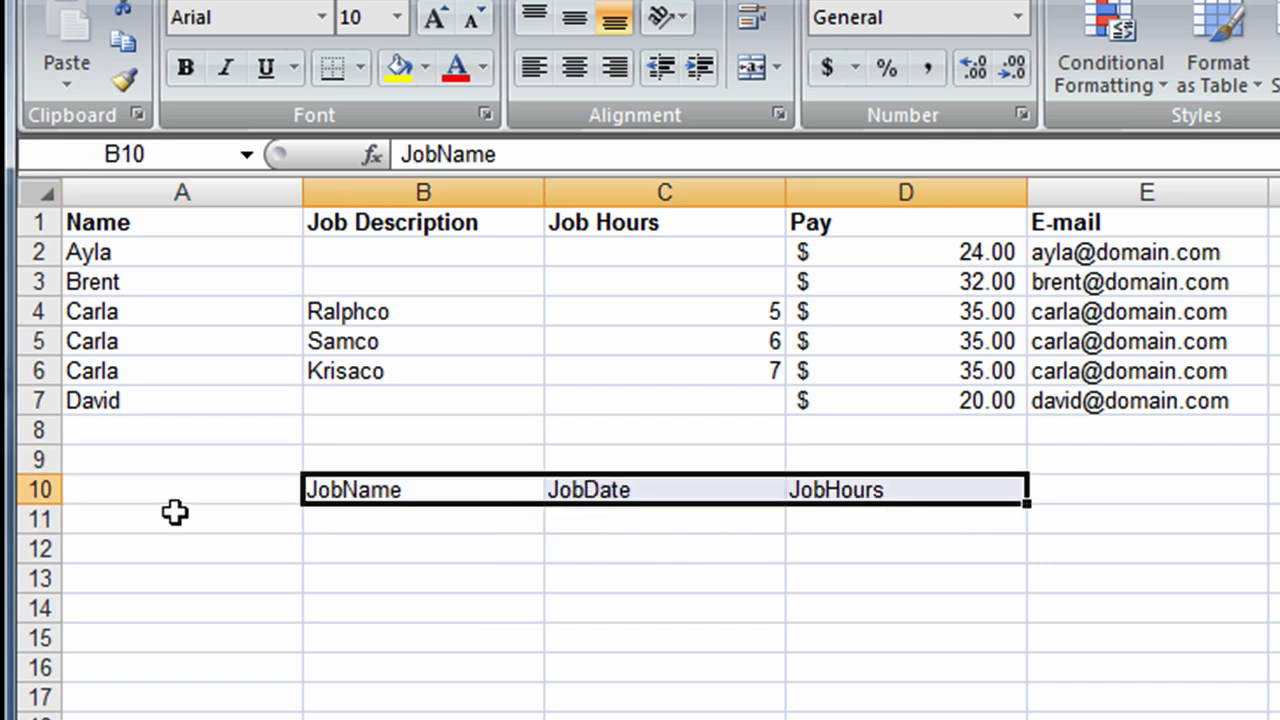
{"action": "left_click", "coordinate": [160, 486]}
{"action": "type", "text": "Emp"}
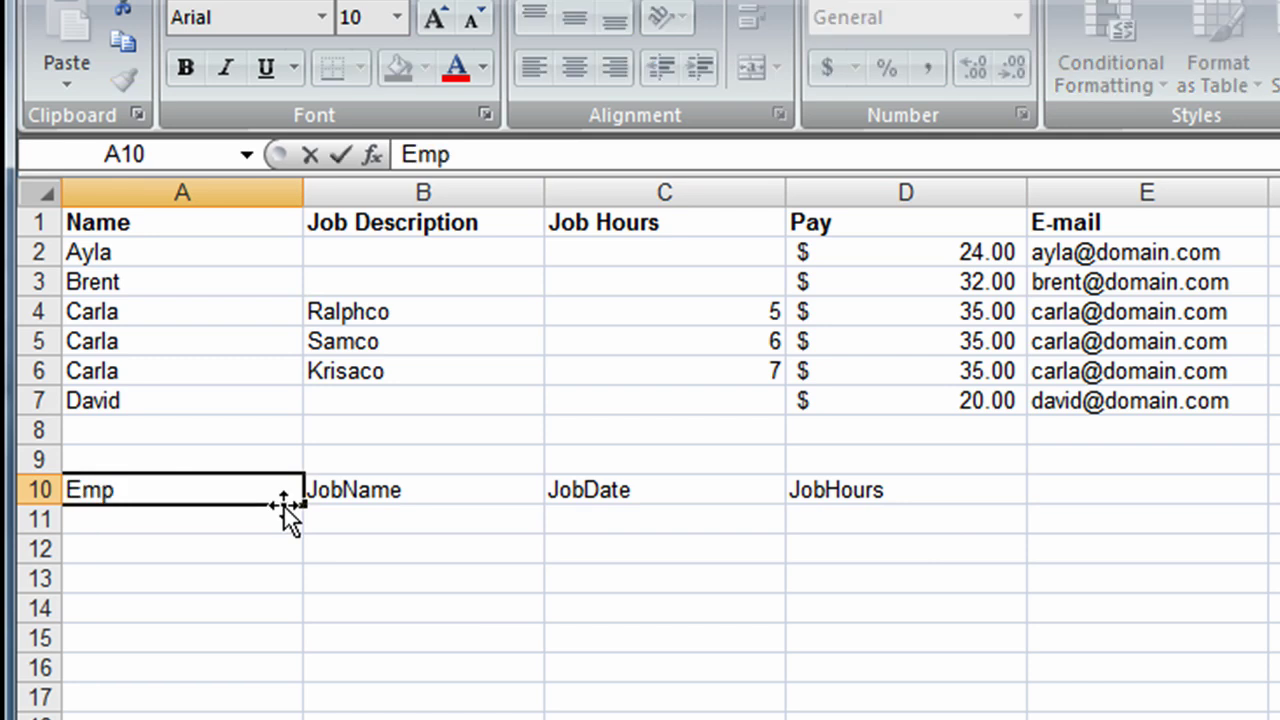
{"action": "type", "text": "Name"}
{"action": "key", "text": "Return"}
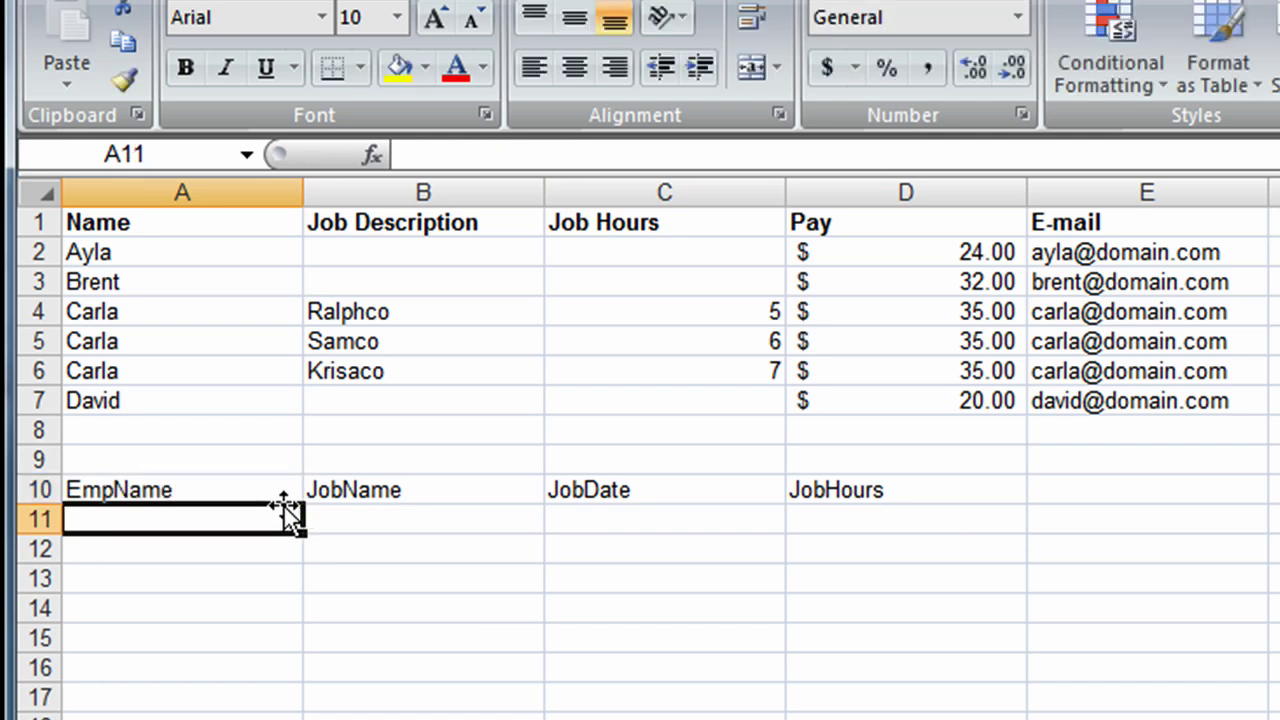
Fill A11:A13 with the name of the employee from rows 4 to 6, and move that employee's job names from B4:B6 to B11:B13.
{"action": "type", "text": "Carla"}
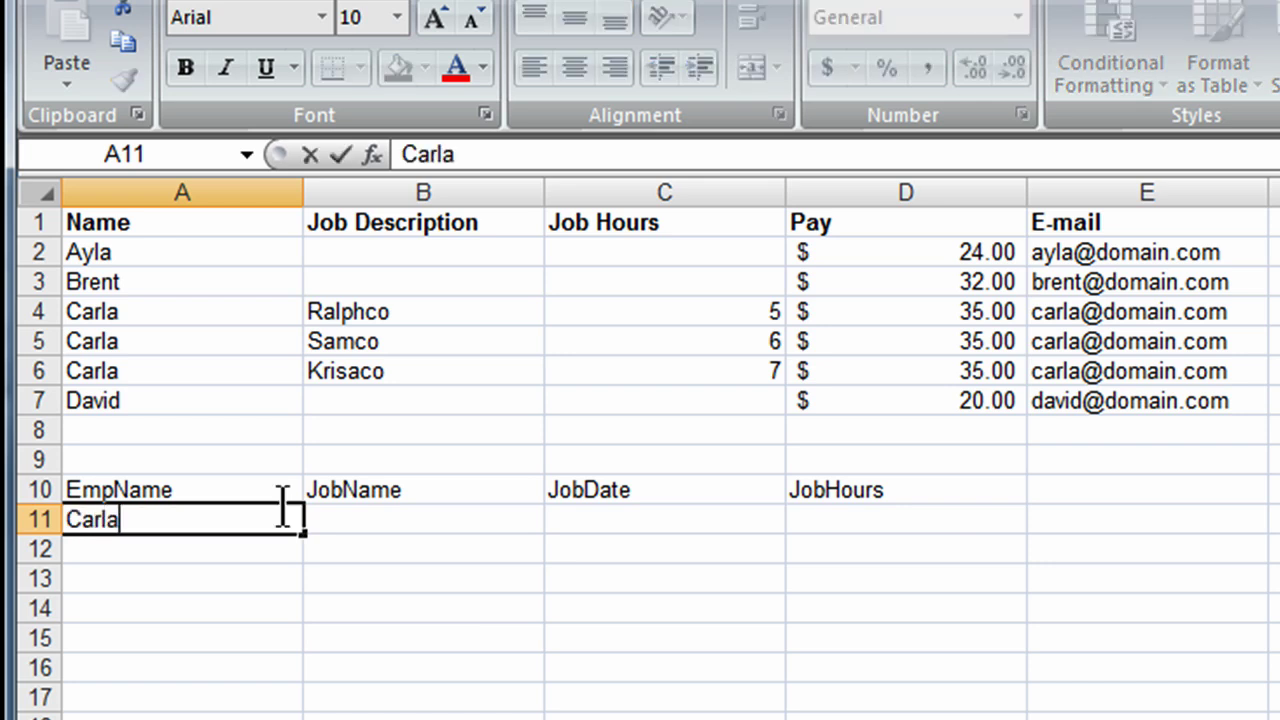
{"action": "key", "text": "Return"}
{"action": "left_click", "coordinate": [273, 511]}
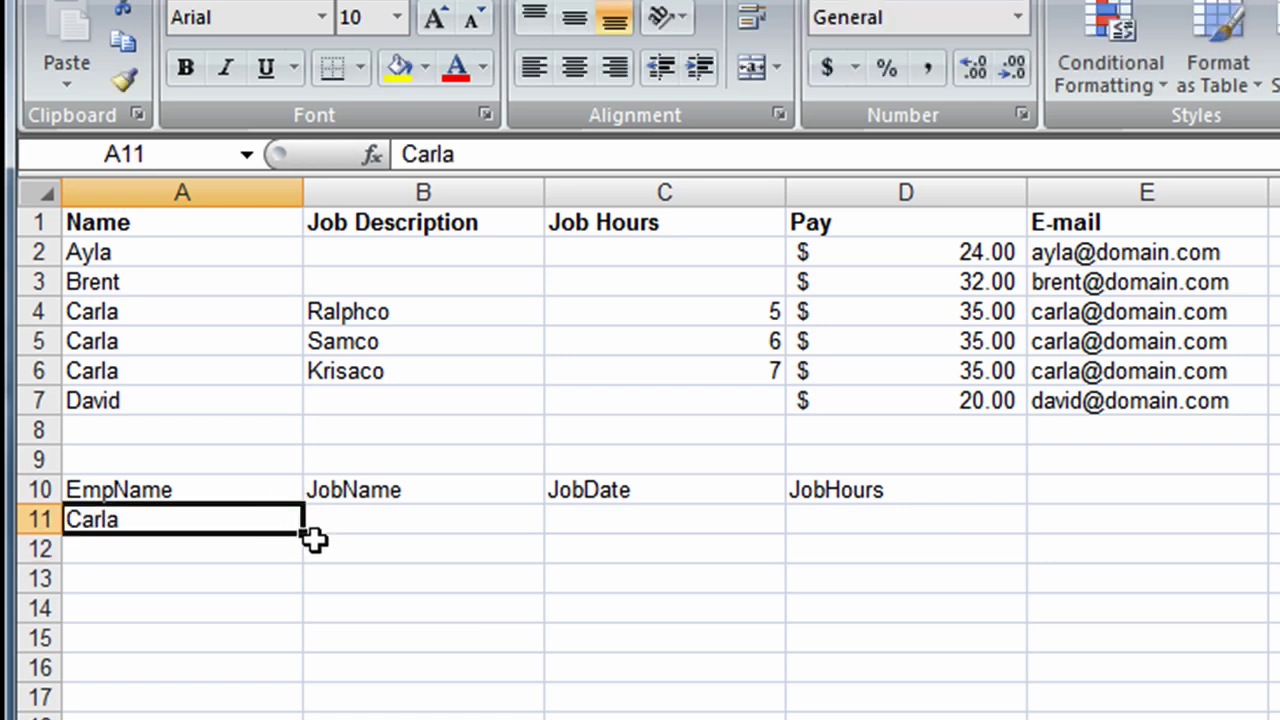
{"action": "left_click_drag", "start_coordinate": [303, 536], "coordinate": [300, 595]}
{"action": "left_click_drag", "start_coordinate": [360, 298], "coordinate": [371, 574]}
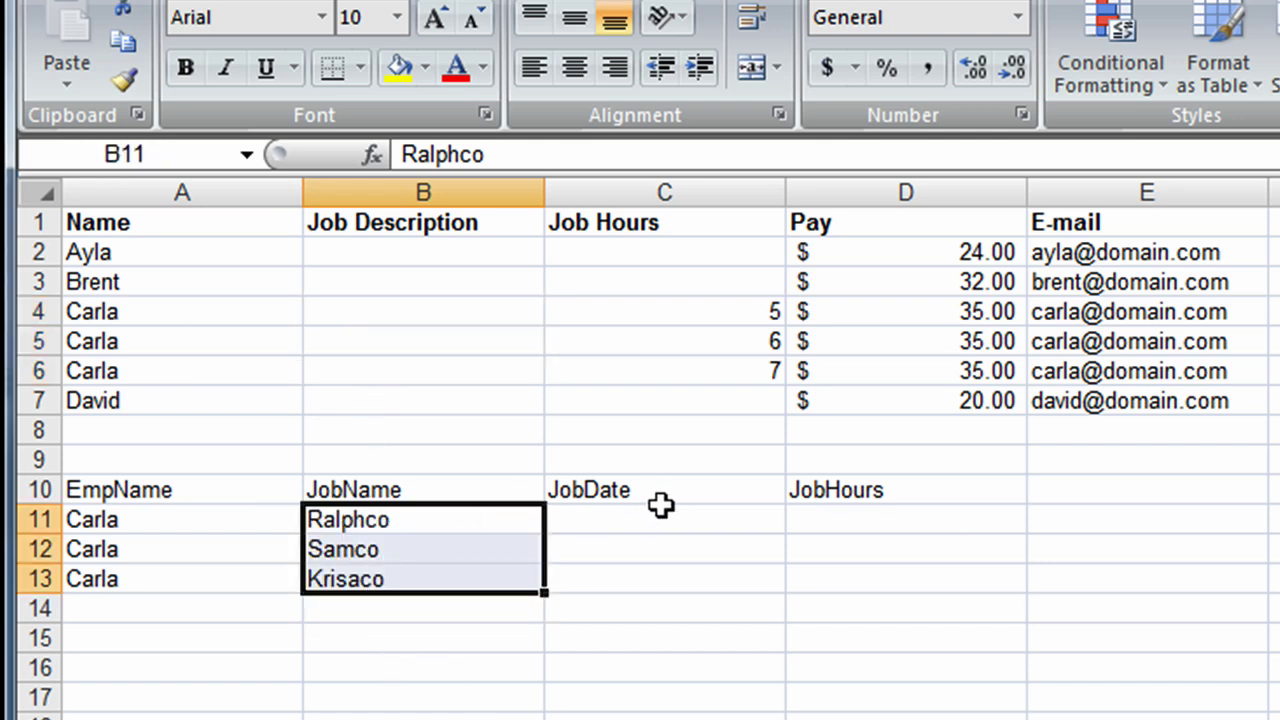
Enter the job dates 10/1/2009, 10/1/2009 and 10/2/2009 in cells C11 to C13.
{"action": "left_click", "coordinate": [641, 533]}
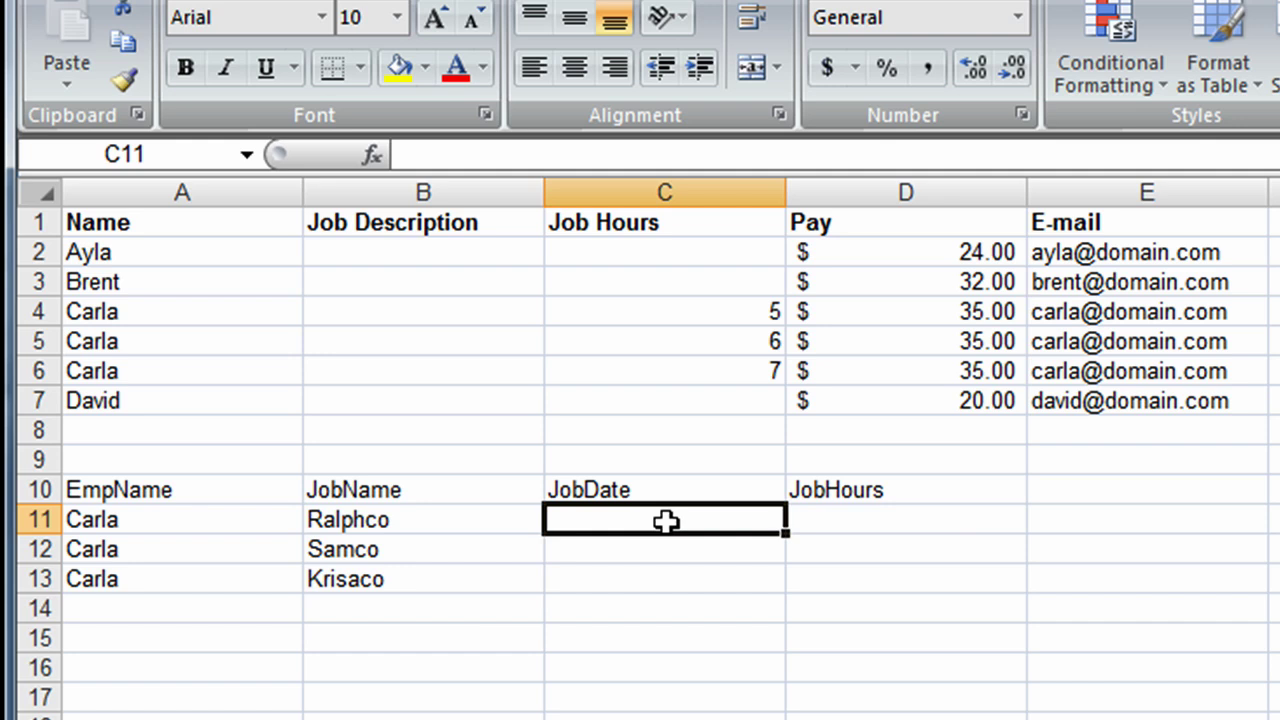
{"action": "type", "text": "8/"}
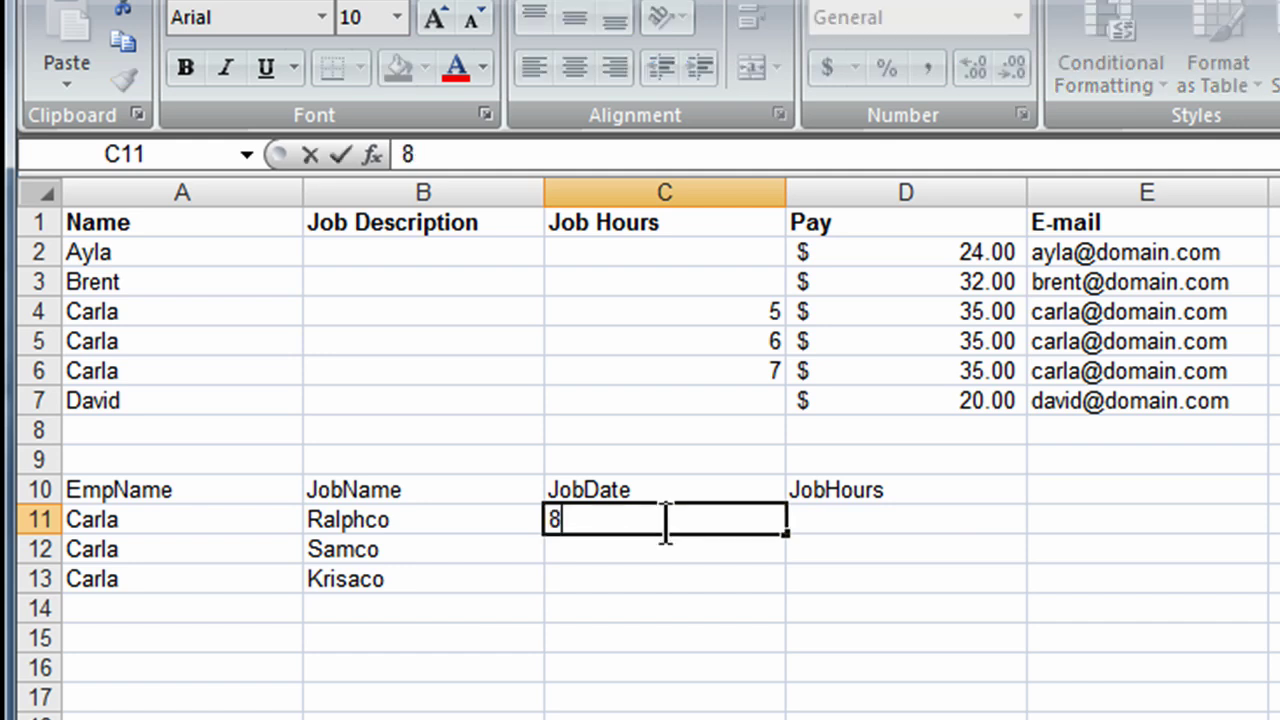
{"action": "key", "text": "BackSpace"}
{"action": "type", "text": "10/1/"}
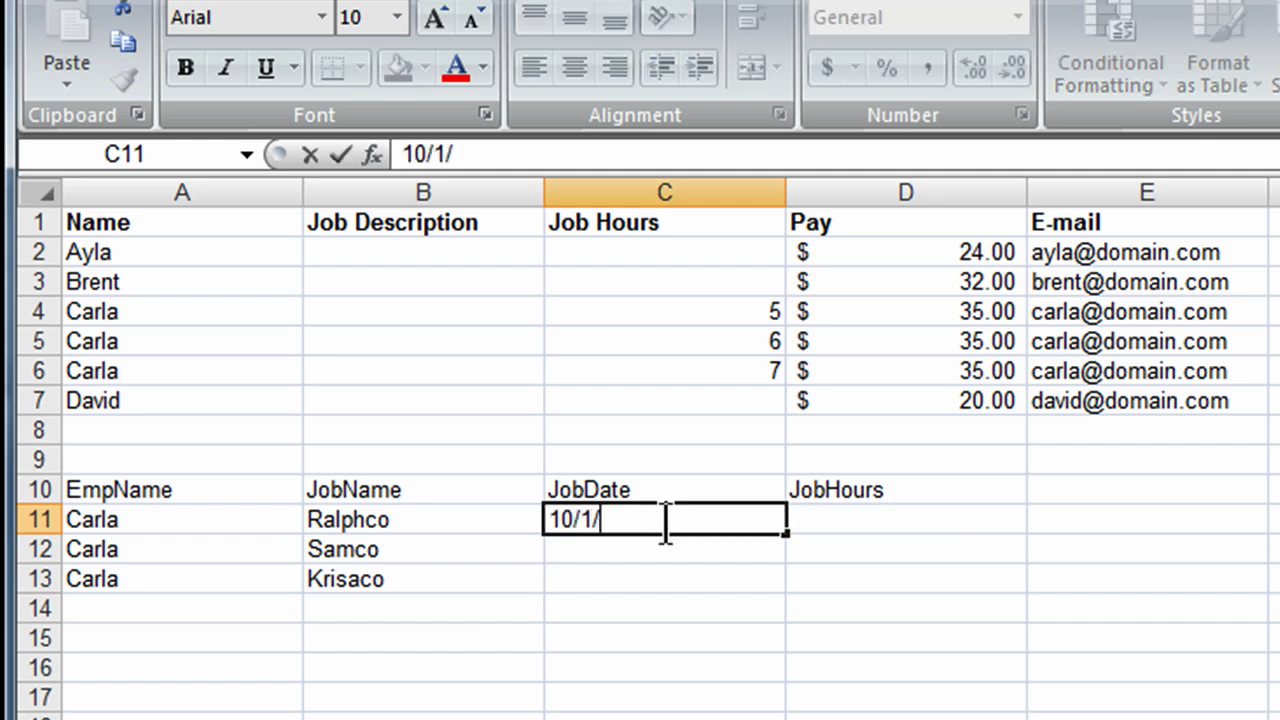
{"action": "type", "text": "2009"}
{"action": "key", "text": "Return"}
{"action": "type", "text": "11"}
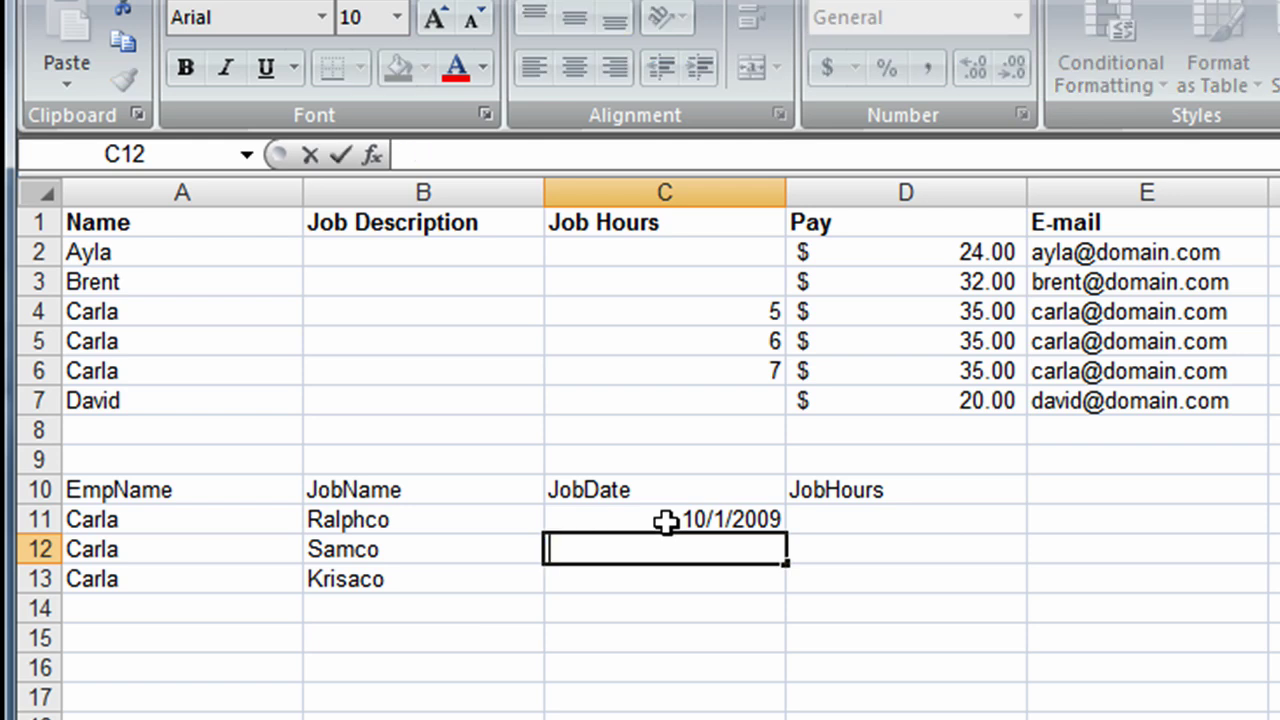
{"action": "type", "text": "10/1/09"}
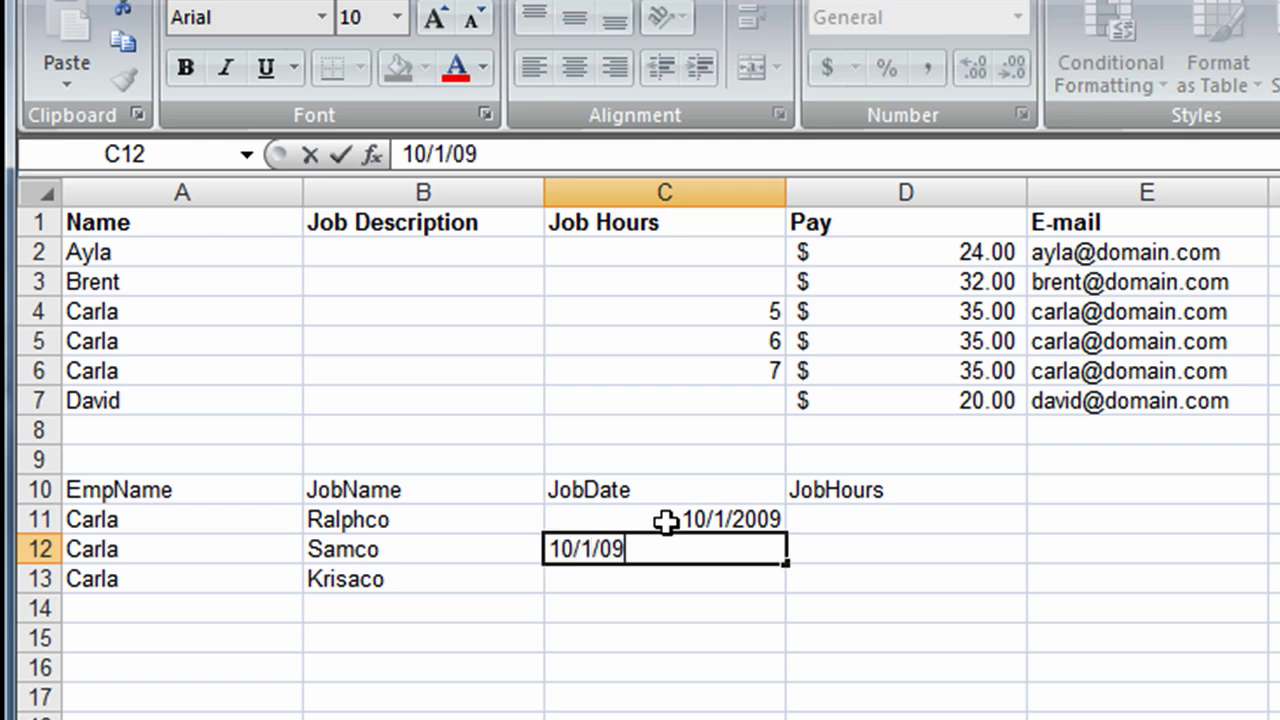
{"action": "key", "text": "Return"}
{"action": "type", "text": "10/2"}
{"action": "type", "text": "/2009"}
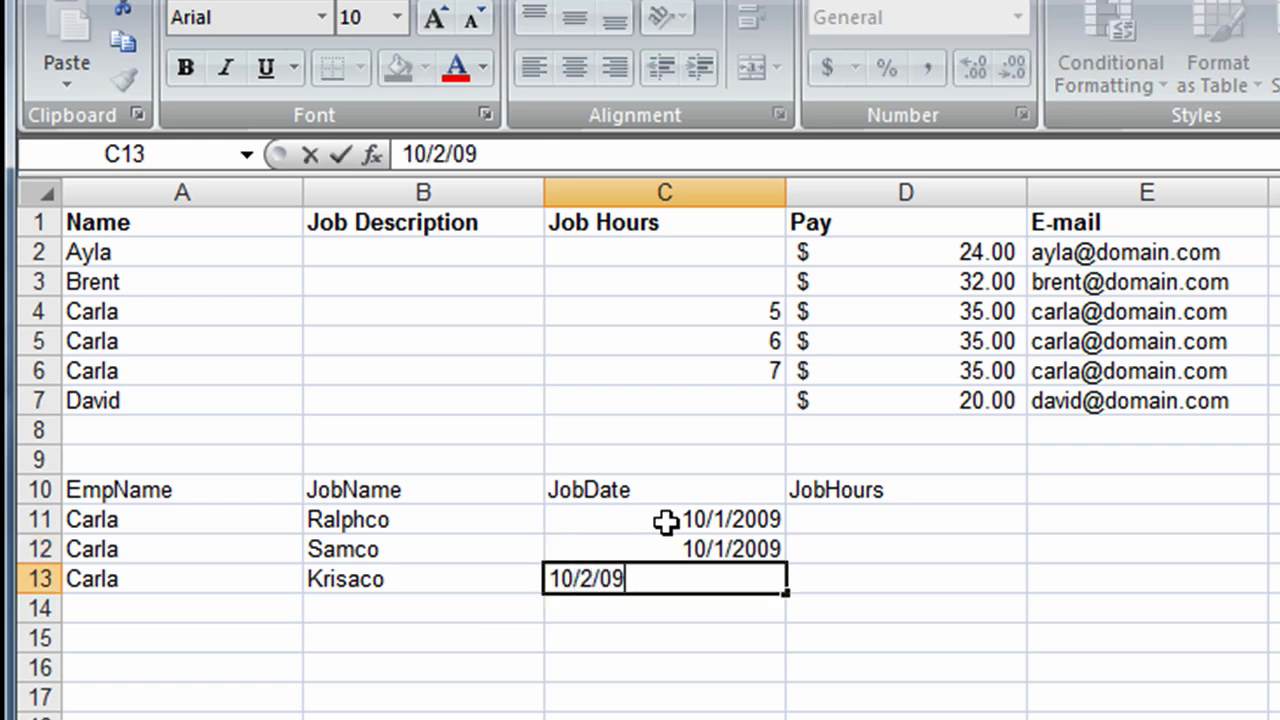
{"action": "key", "text": "Return"}
Enter the job hours 5, 6 and 7 in cells D11 to D13.
{"action": "left_click", "coordinate": [862, 522]}
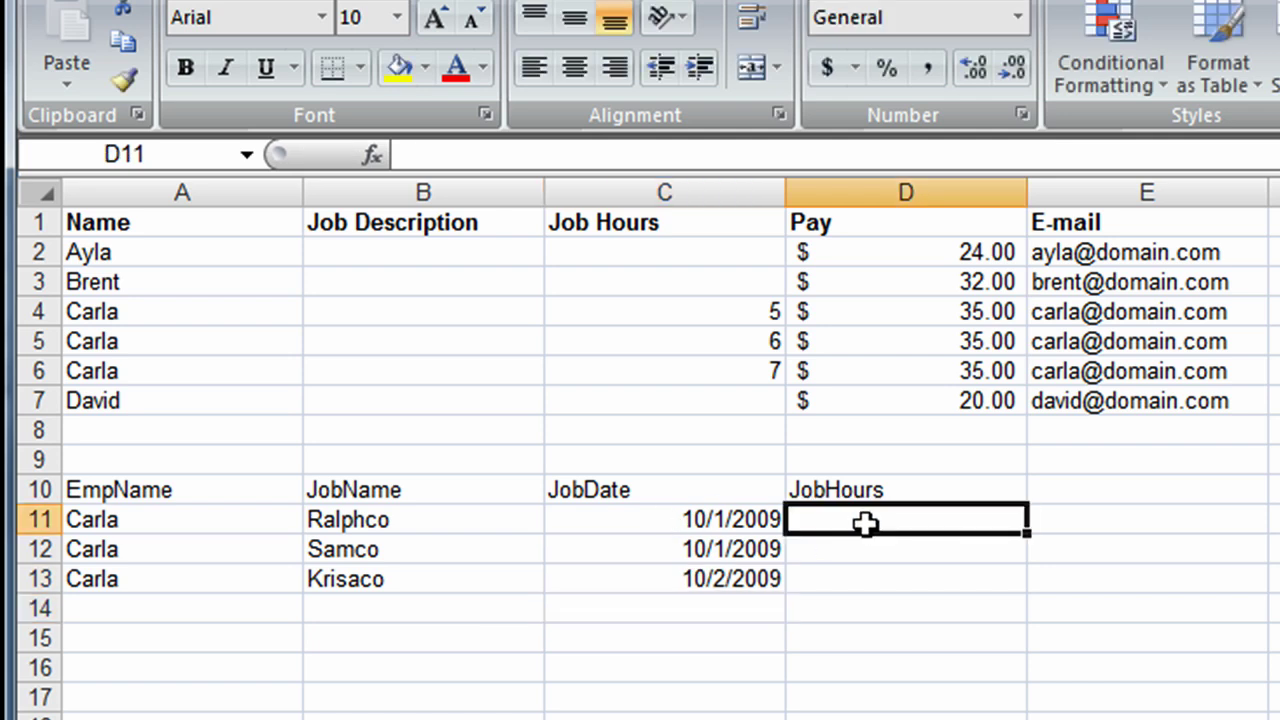
{"action": "type", "text": "5"}
{"action": "key", "text": "Return"}
{"action": "type", "text": "6"}
{"action": "key", "text": "Return"}
{"action": "type", "text": "7"}
{"action": "key", "text": "Return"}
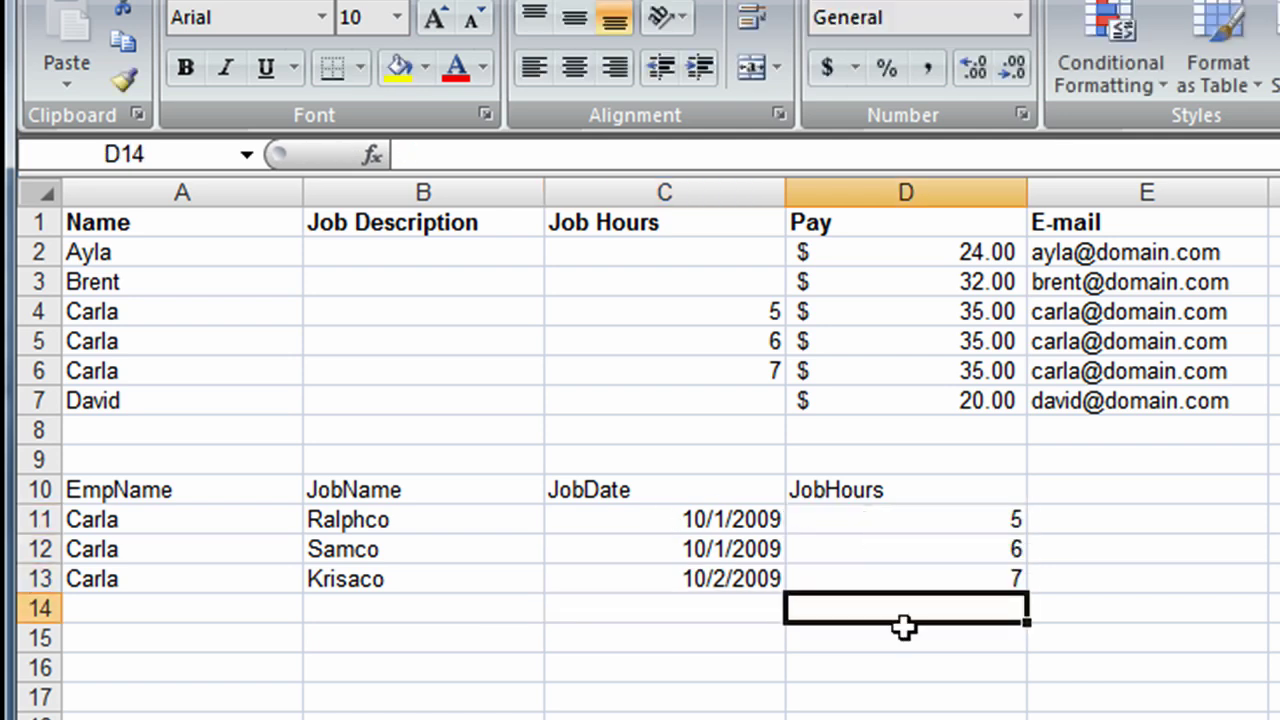
Delete rows 5 and 6, which repeat the employee already listed in row 4.
{"action": "left_click_drag", "start_coordinate": [40, 355], "coordinate": [40, 368]}
{"action": "right_click", "coordinate": [40, 368]}
{"action": "left_click", "coordinate": [131, 571]}
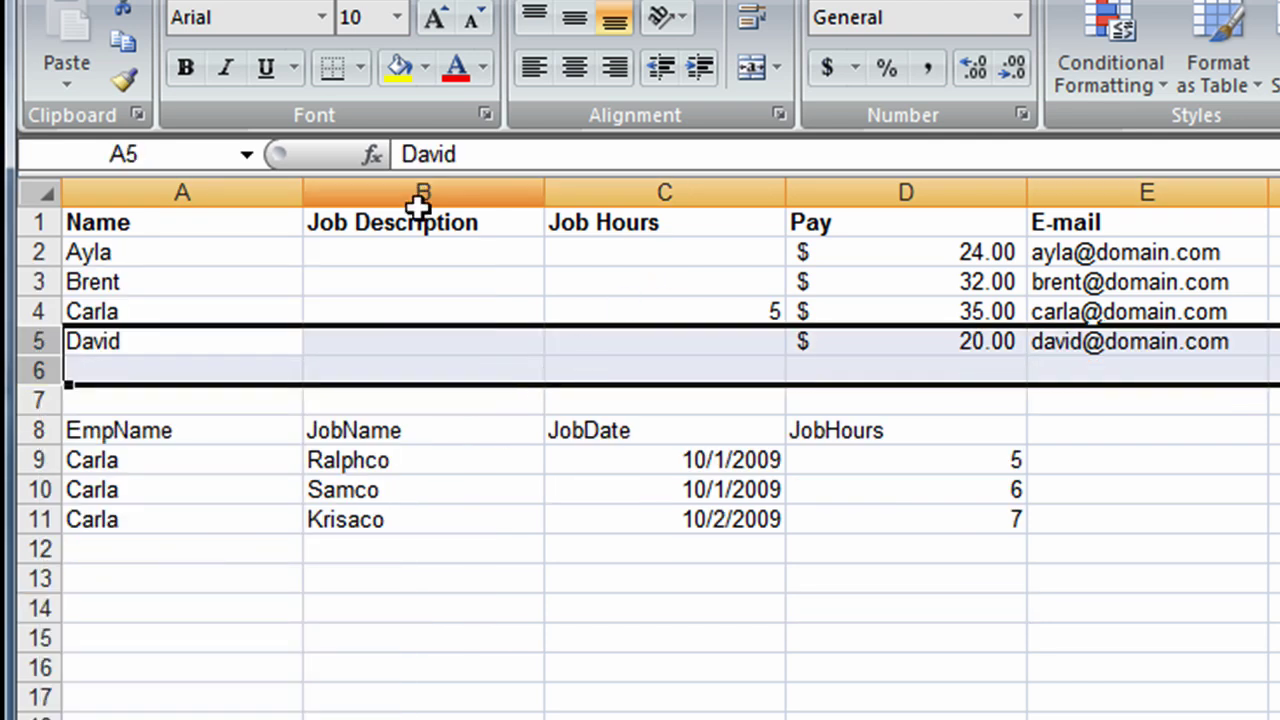
Delete the Job Description and Job Hours cells B1:C5 from the employee table, shifting the remaining cells left.
{"action": "left_click_drag", "start_coordinate": [417, 223], "coordinate": [655, 339]}
{"action": "right_click", "coordinate": [656, 339]}
{"action": "left_click", "coordinate": [700, 556]}
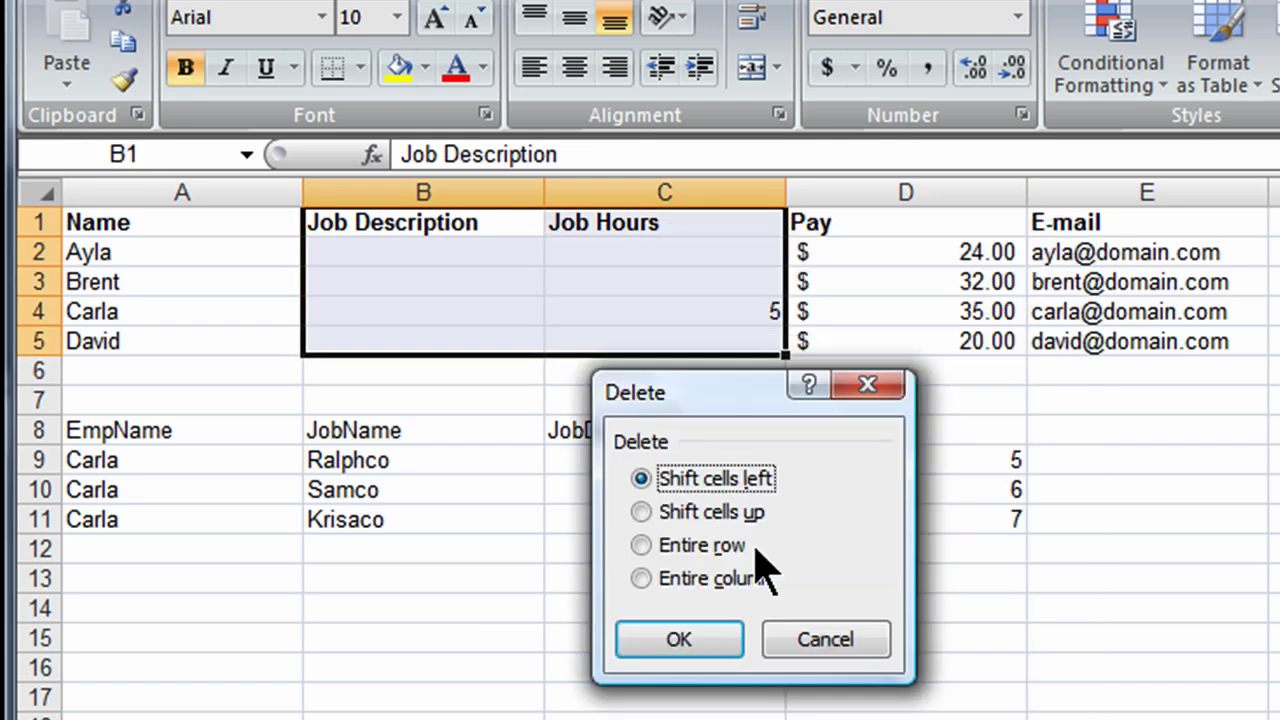
{"action": "left_click", "coordinate": [676, 645]}
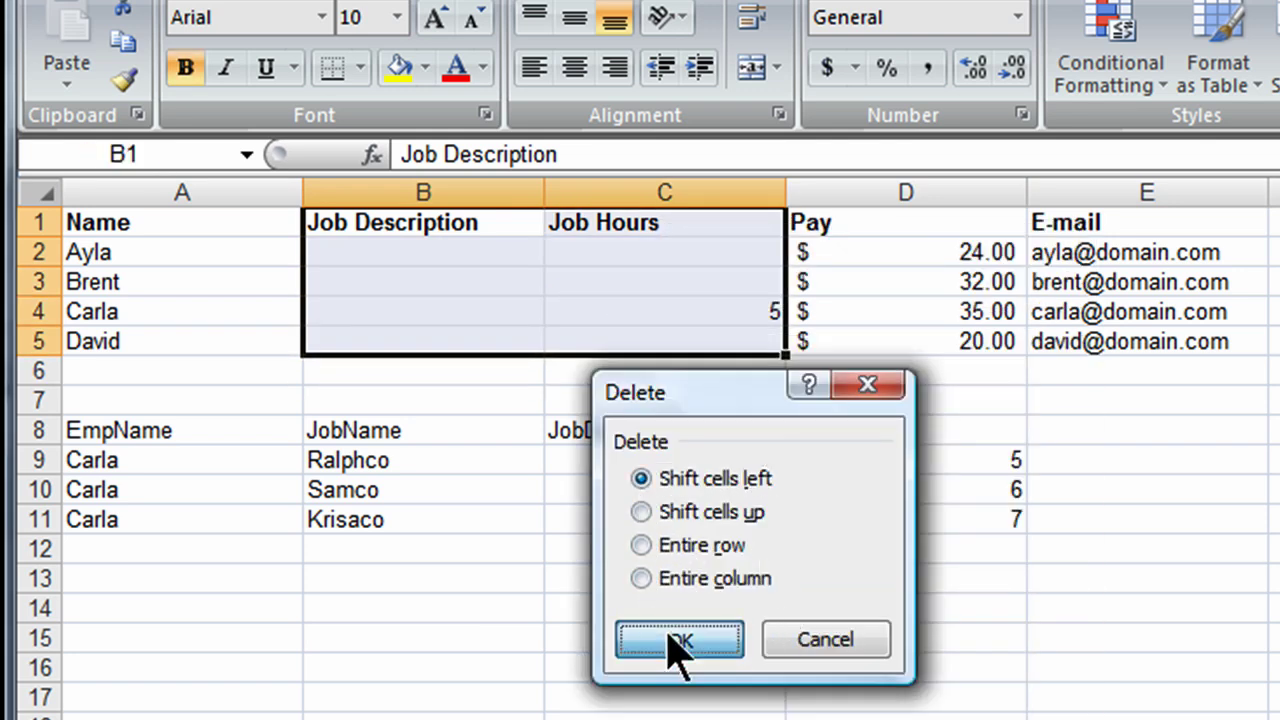
{"action": "left_click", "coordinate": [230, 284]}
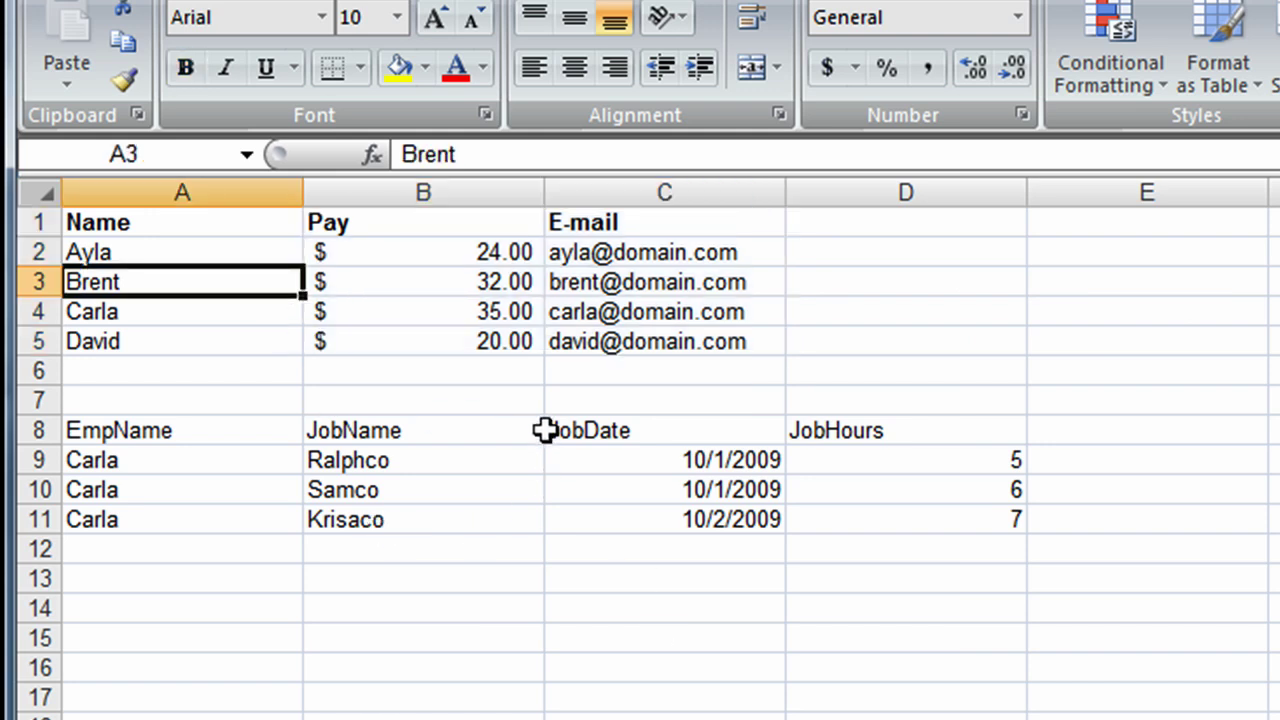
Make the jobs table headings in A8:D8 bold.
{"action": "left_click_drag", "start_coordinate": [140, 434], "coordinate": [874, 430]}
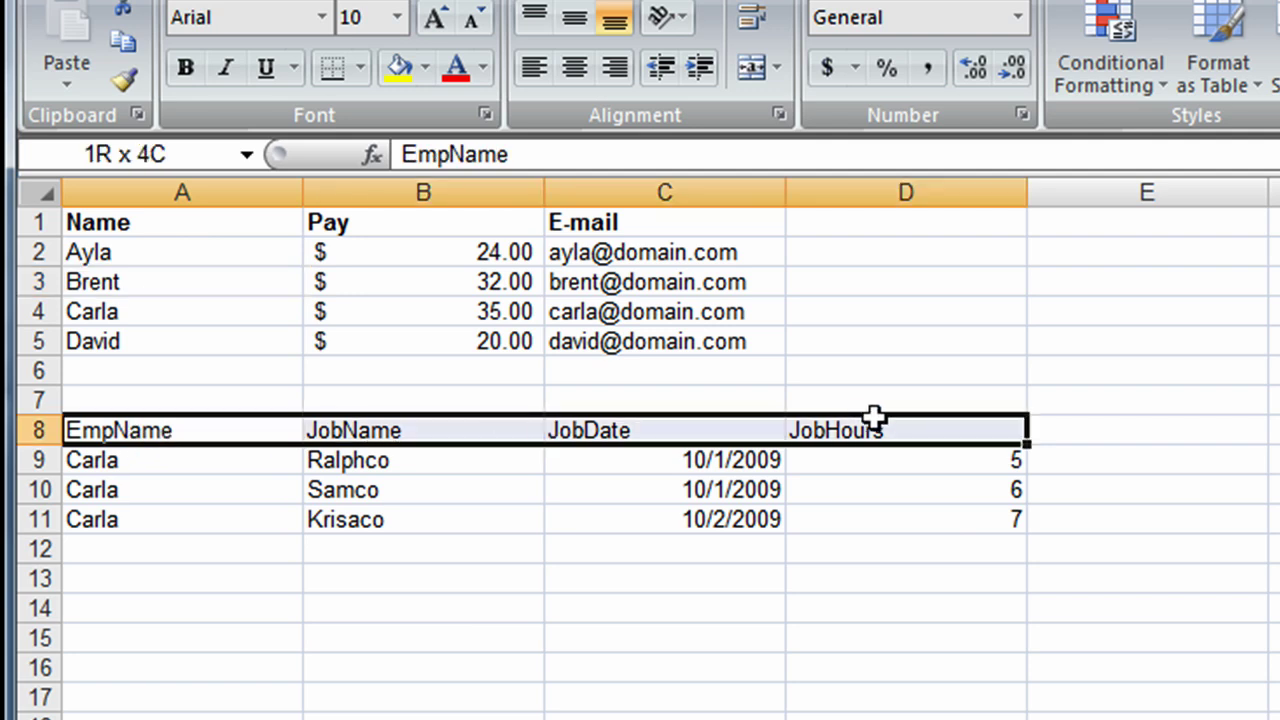
{"action": "left_click", "coordinate": [186, 68]}
{"action": "left_click", "coordinate": [268, 608]}
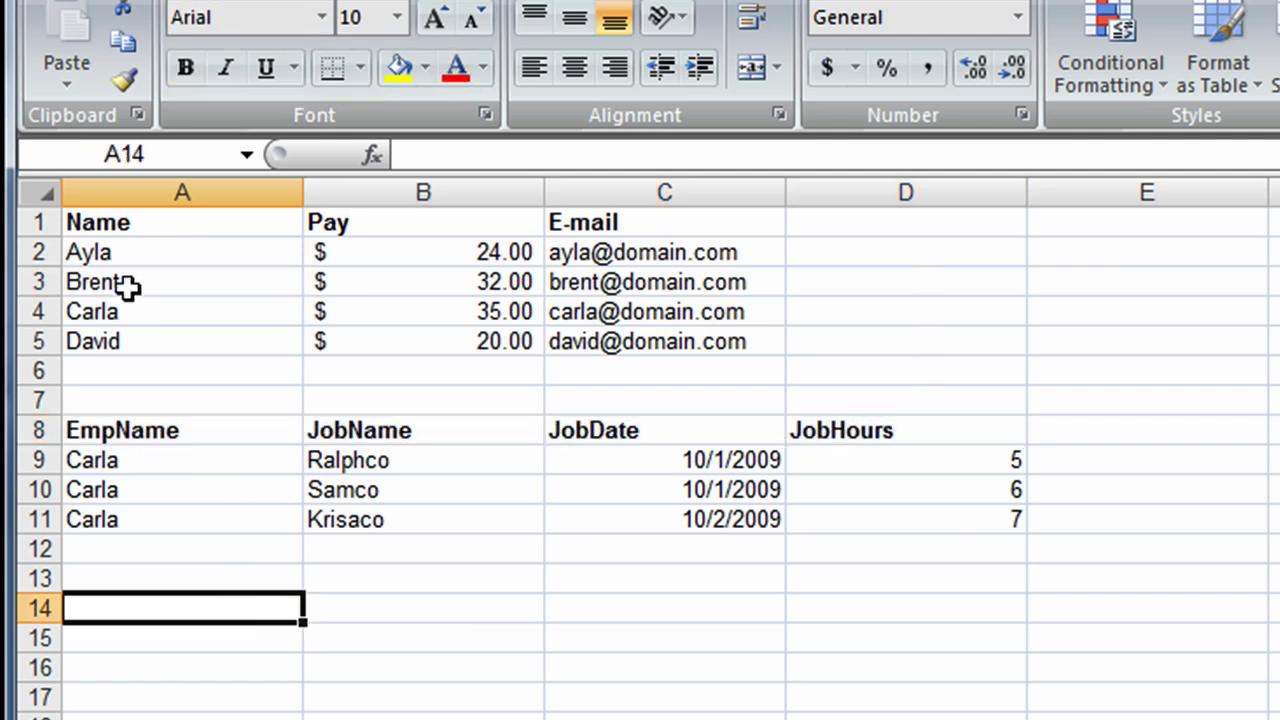
Rename the employee table headings in A1:C1 as EmpName, EmpPay and EmpE-mail.
{"action": "left_click", "coordinate": [127, 222]}
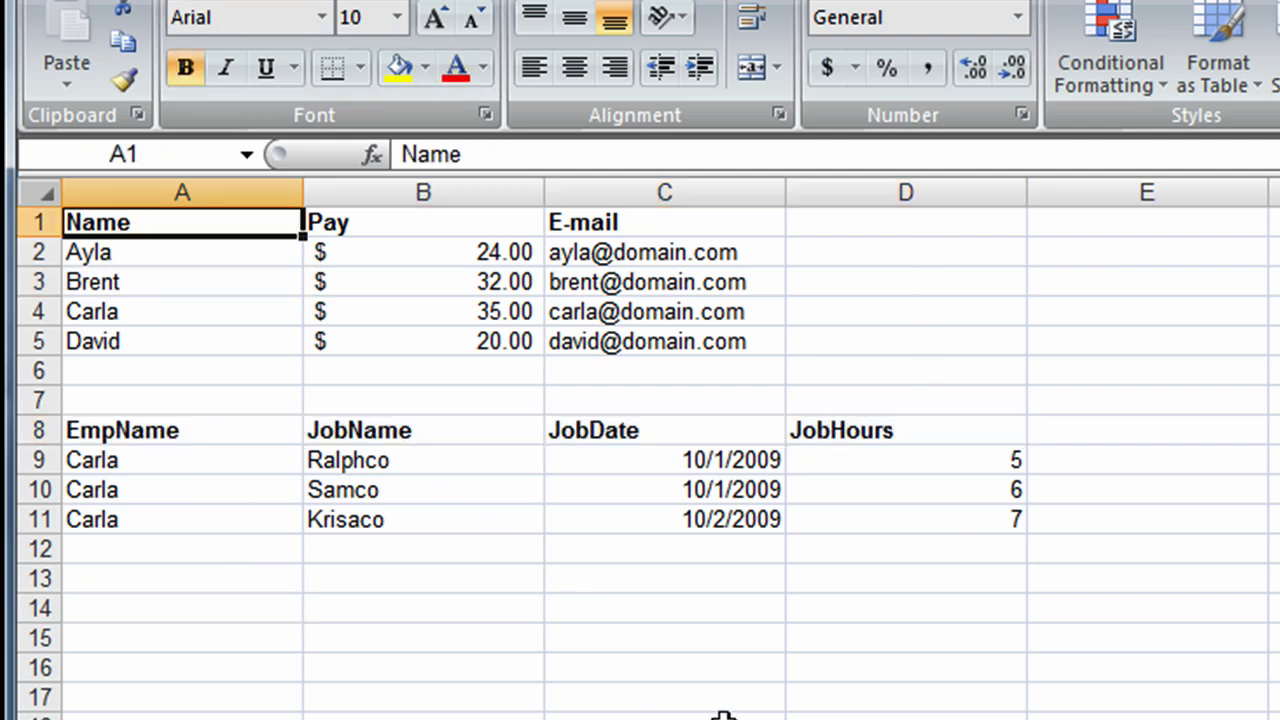
{"action": "type", "text": "EmpName"}
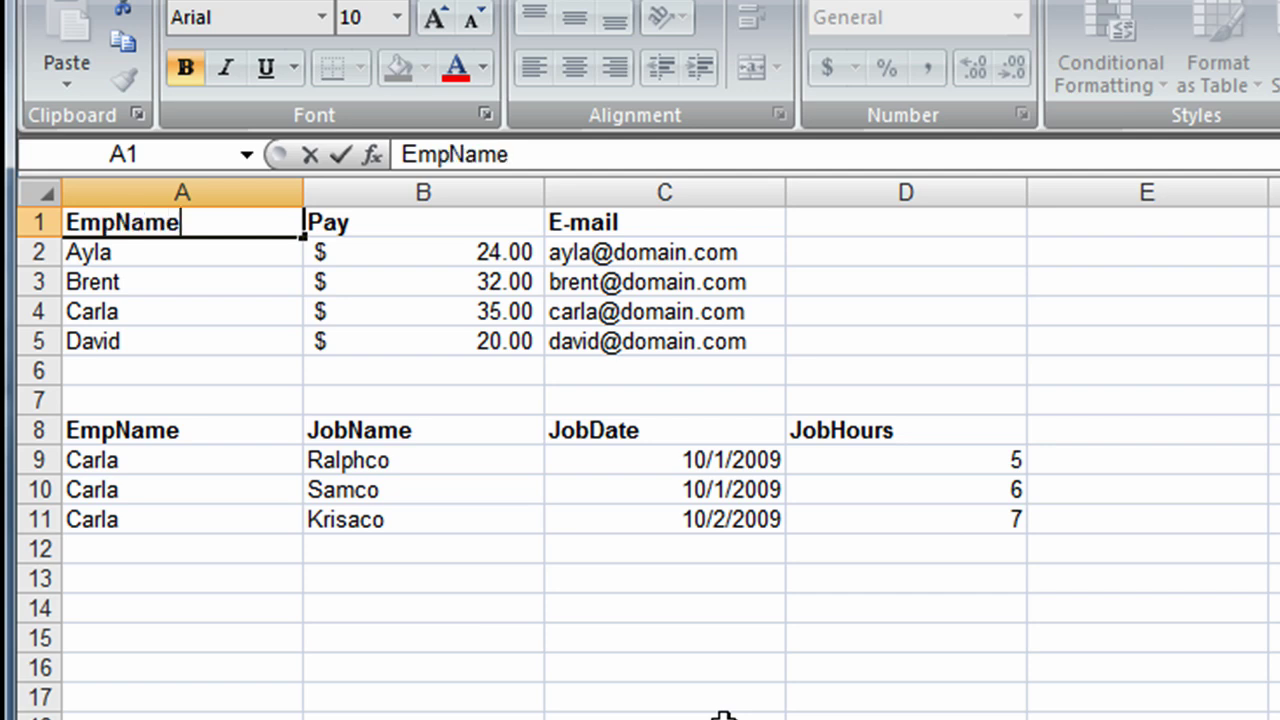
{"action": "key", "text": "Tab"}
{"action": "type", "text": "EmpPay"}
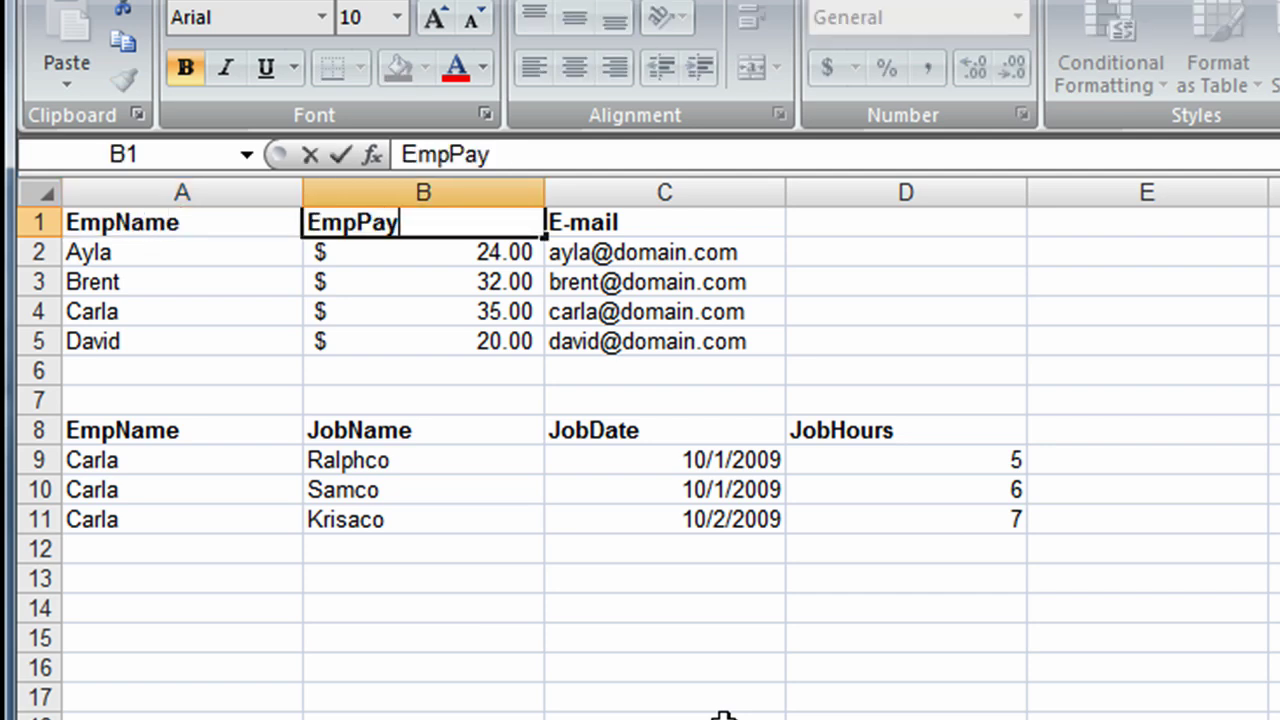
{"action": "key", "text": "Tab"}
{"action": "type", "text": "EmpE-"}
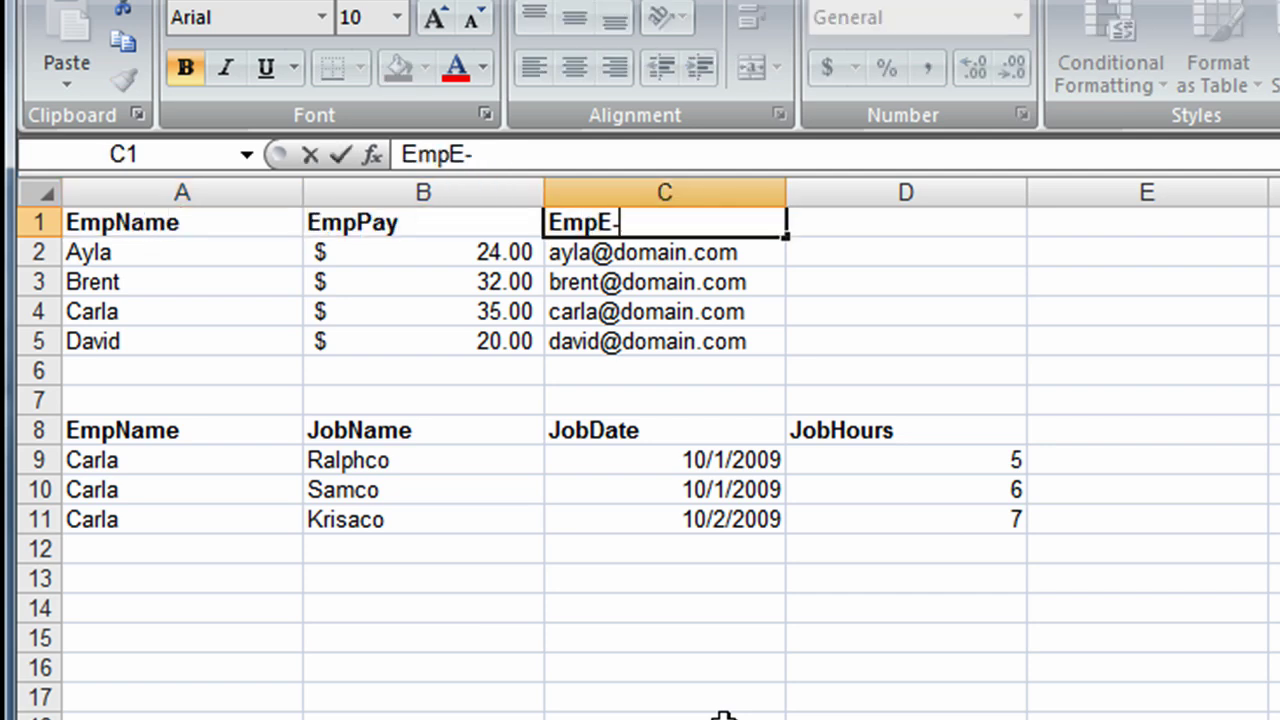
{"action": "type", "text": "mail"}
{"action": "key", "text": "Return"}
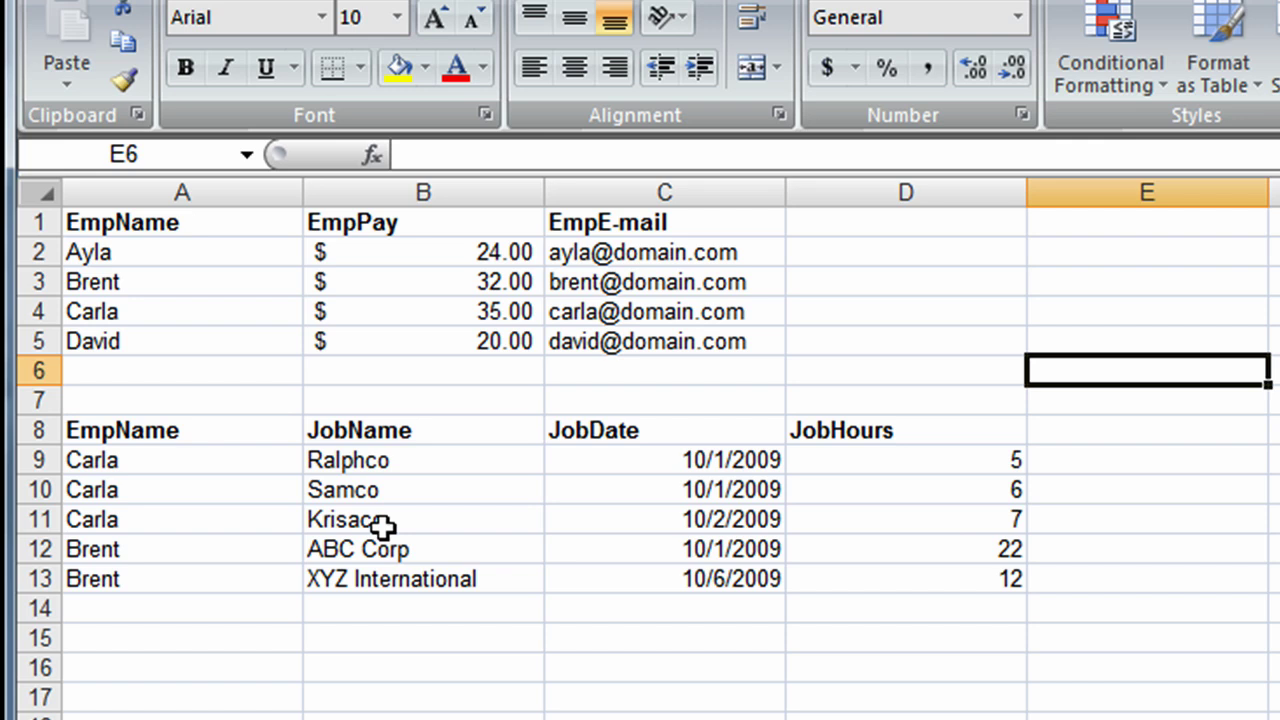
Insert a blank column before the EmpName column and widen it.
{"action": "left_click", "coordinate": [182, 192]}
{"action": "right_click", "coordinate": [190, 200]}
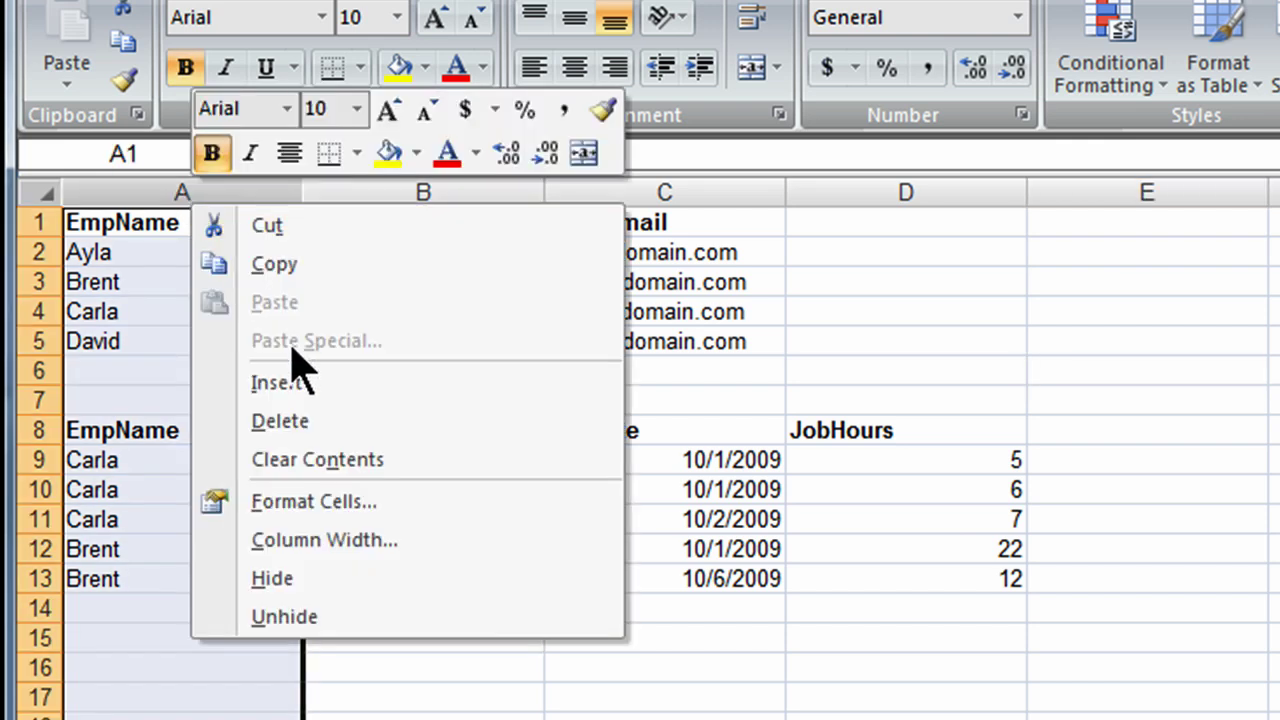
{"action": "left_click", "coordinate": [290, 380]}
{"action": "left_click", "coordinate": [106, 217]}
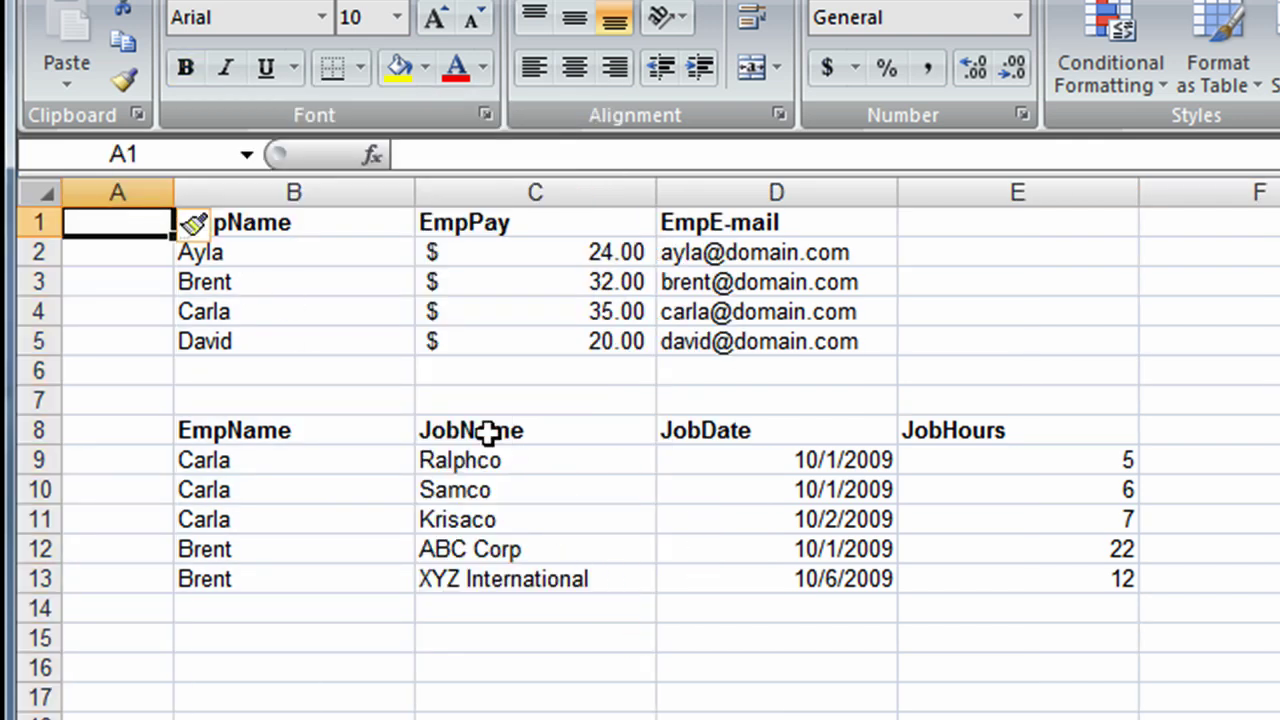
{"action": "left_click_drag", "start_coordinate": [174, 192], "coordinate": [240, 192]}
{"action": "left_click", "coordinate": [350, 428]}
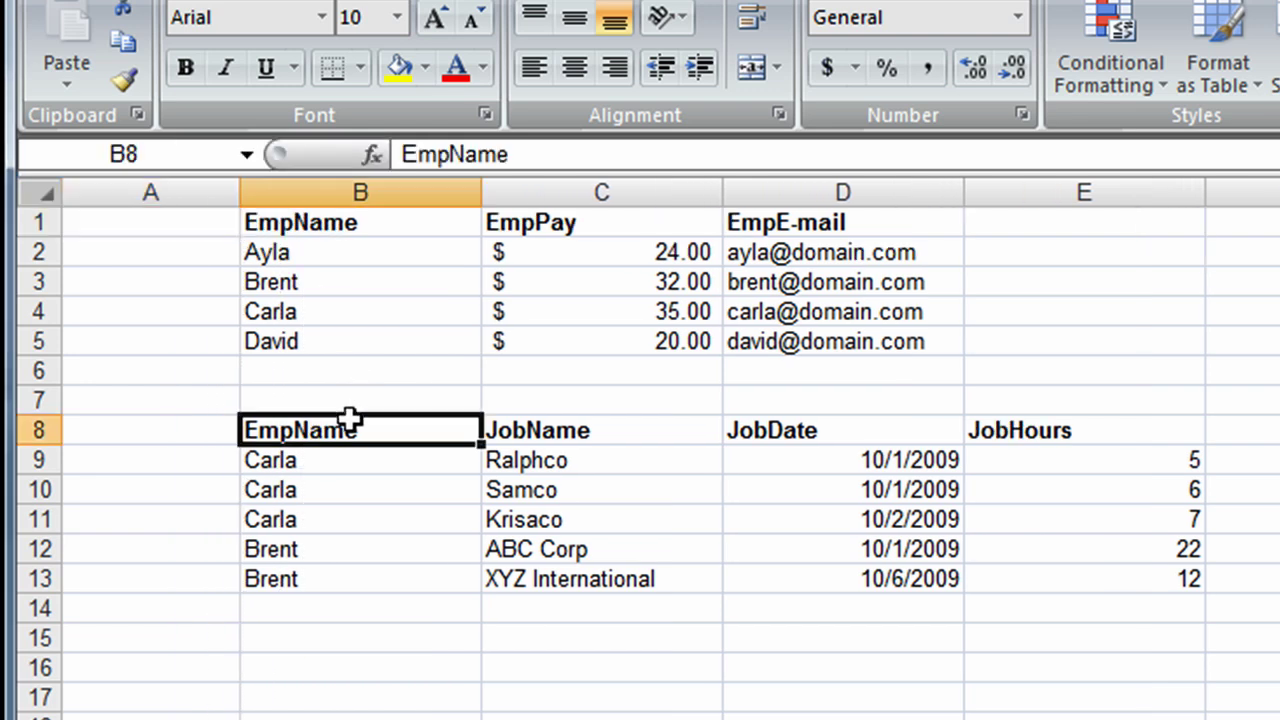
Enter the heading EmpID in A1 for the employee table and JobID in A8 for the jobs table.
{"action": "left_click", "coordinate": [170, 230]}
{"action": "type", "text": "Em"}
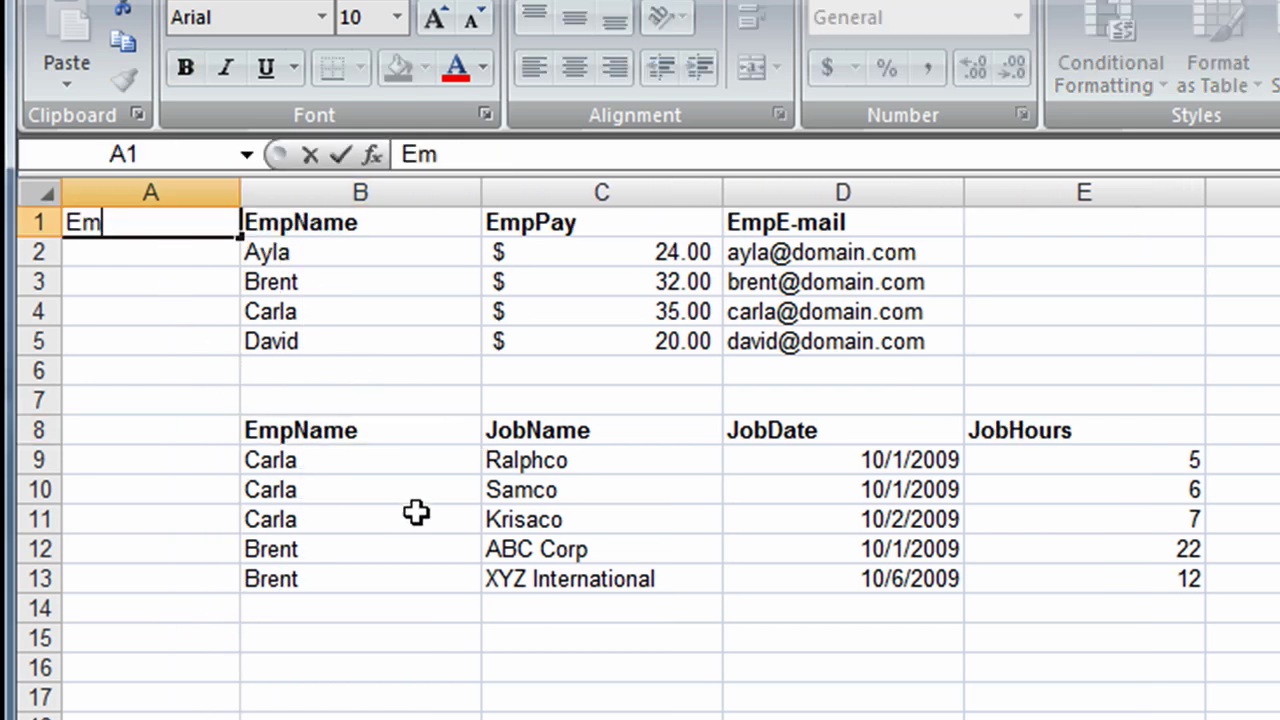
{"action": "type", "text": "pID"}
{"action": "key", "text": "Return"}
{"action": "key", "text": "Return"}
{"action": "key", "text": "Return"}
{"action": "key", "text": "Return"}
{"action": "key", "text": "Return"}
{"action": "key", "text": "Return"}
{"action": "key", "text": "Return"}
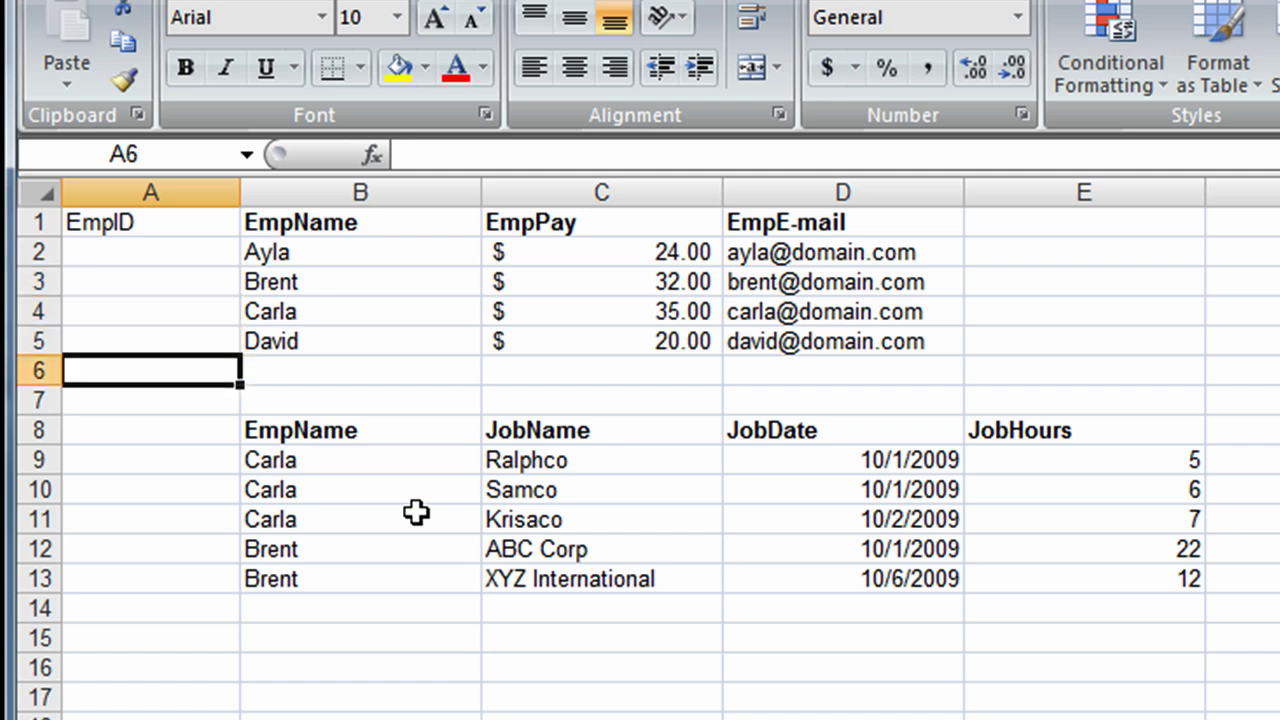
{"action": "type", "text": "JobID"}
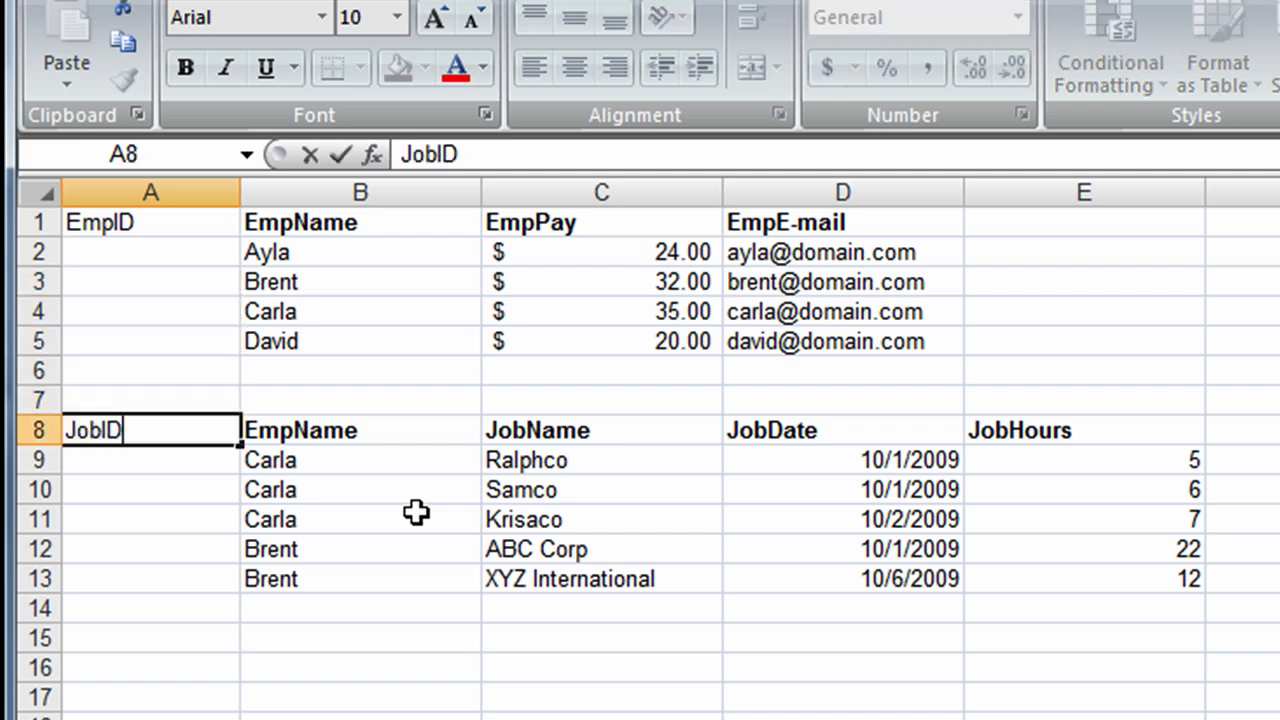
{"action": "key", "text": "Return"}
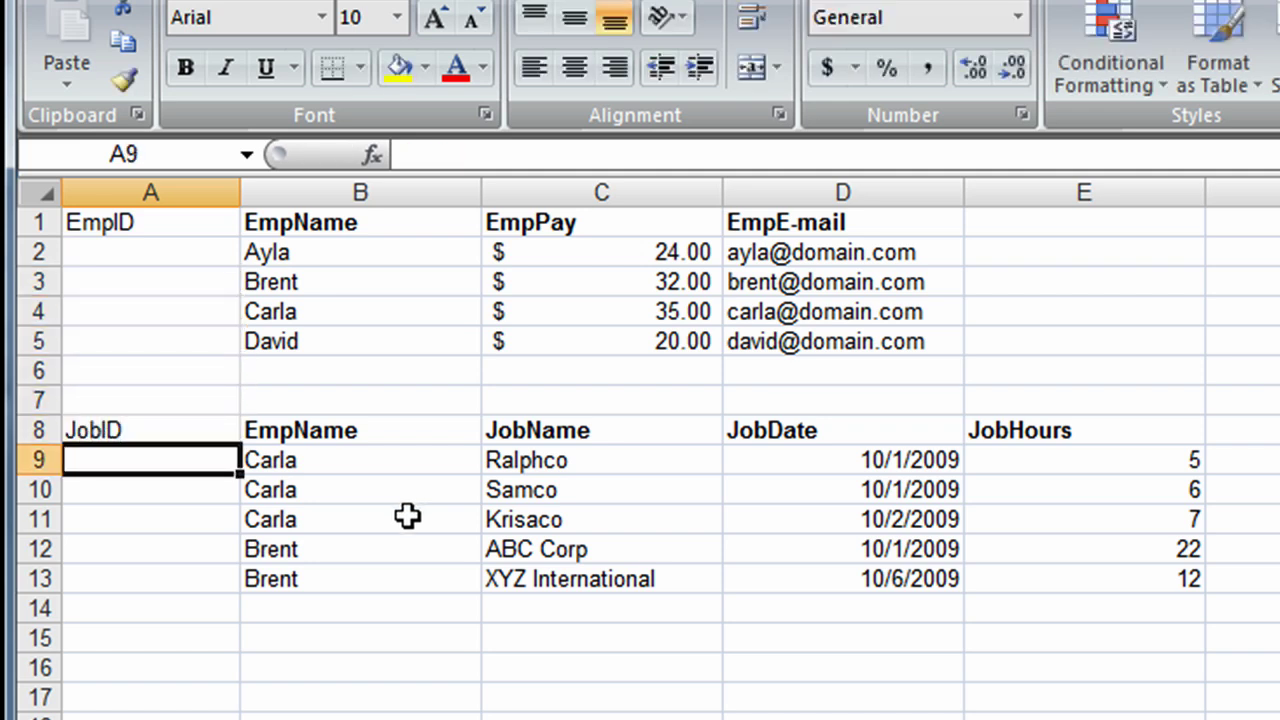
Make the EmpID heading in A1 and the JobID heading in A8 bold.
{"action": "left_click", "coordinate": [100, 222]}
{"action": "left_click", "coordinate": [187, 68]}
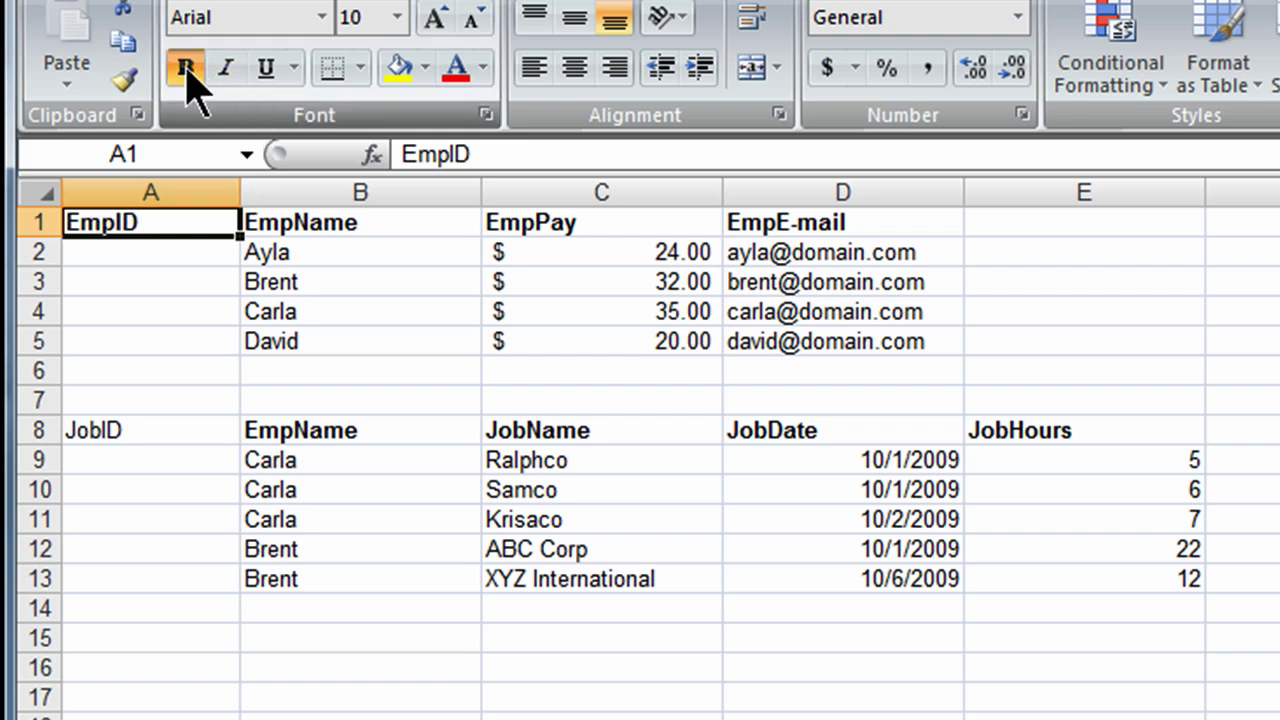
{"action": "left_click", "coordinate": [130, 436]}
{"action": "left_click", "coordinate": [186, 68]}
{"action": "left_click", "coordinate": [131, 365]}
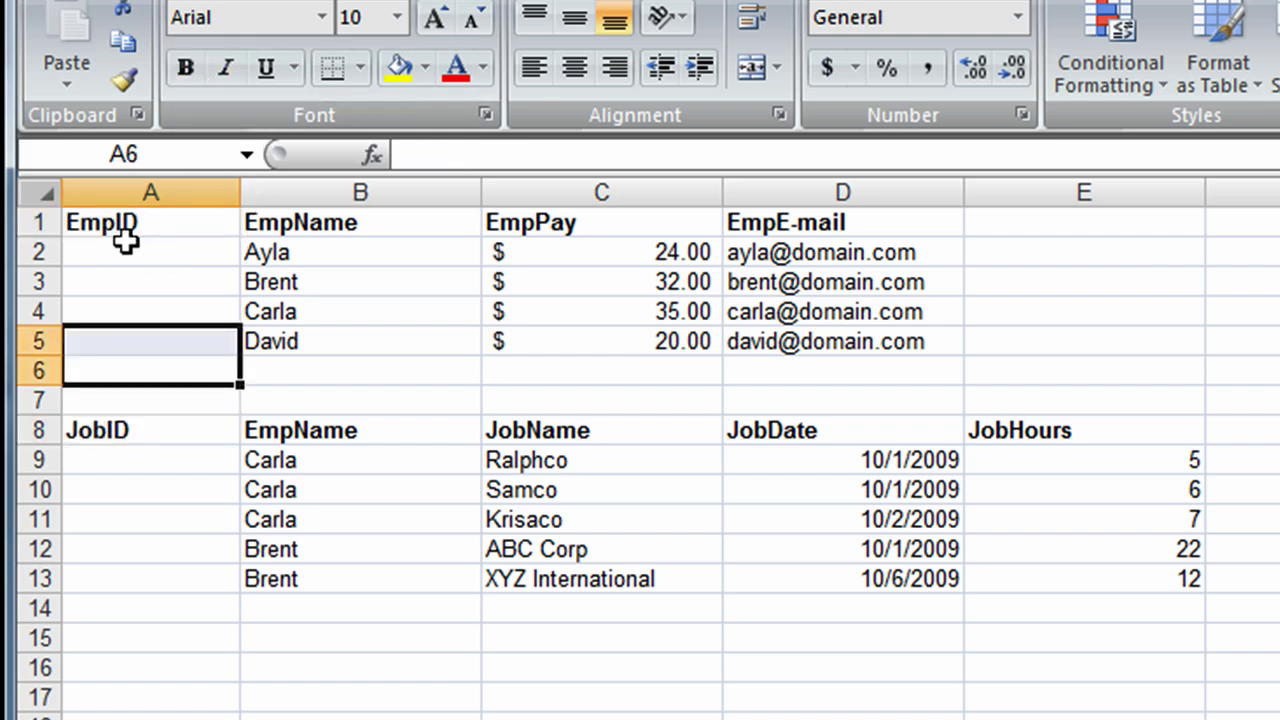
Enter the employee IDs A, B, C and D in A2:A5 of the employee table.
{"action": "left_click", "coordinate": [126, 252]}
{"action": "type", "text": "A"}
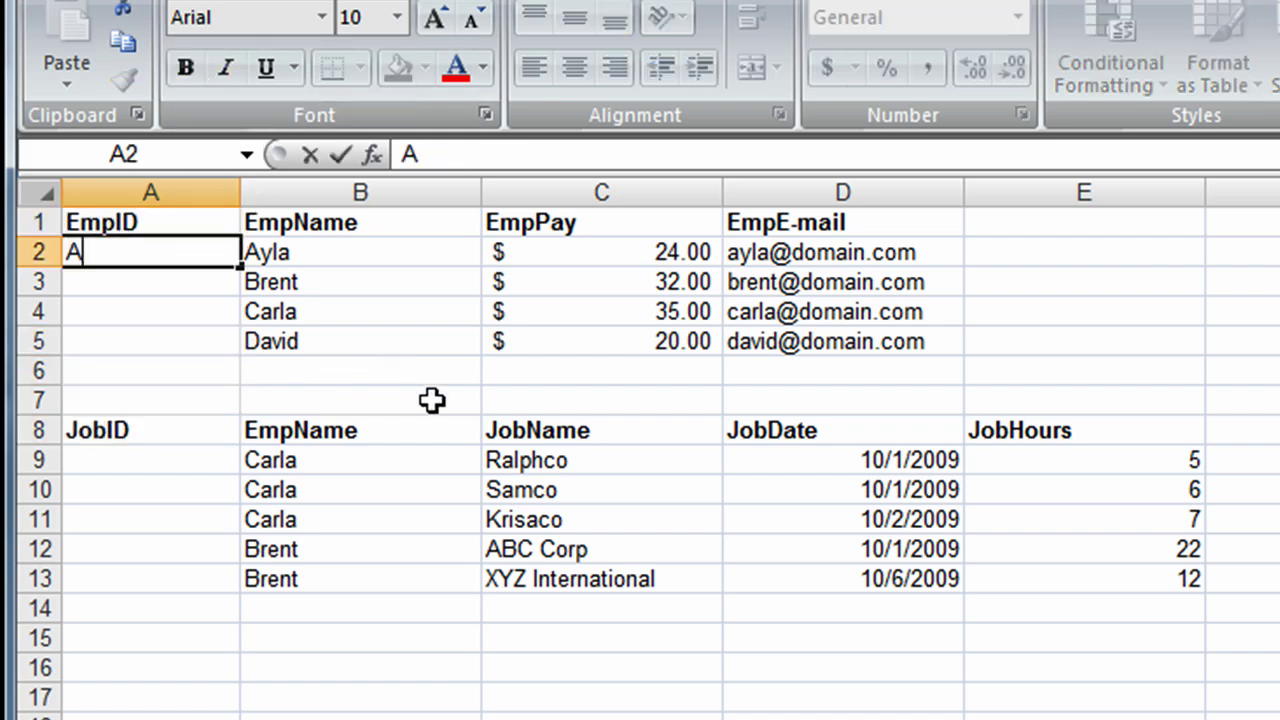
{"action": "key", "text": "Return"}
{"action": "type", "text": "B"}
{"action": "key", "text": "Return"}
{"action": "type", "text": "C"}
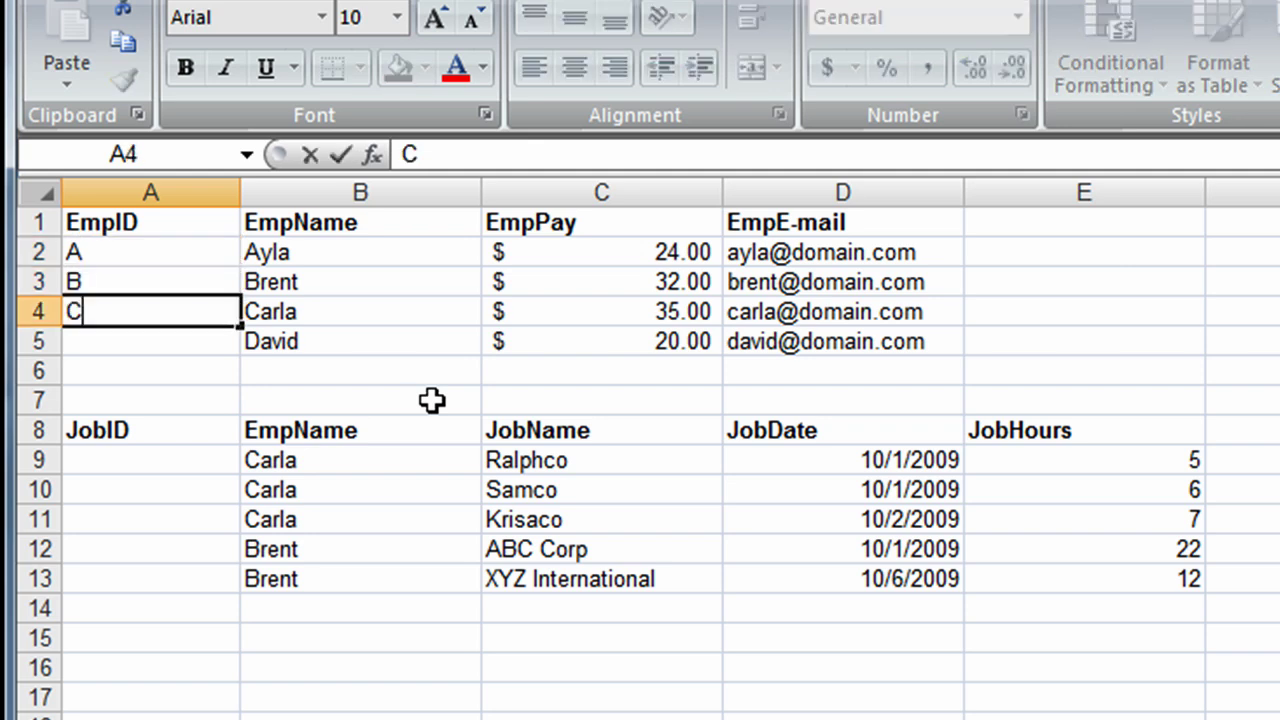
{"action": "key", "text": "Return"}
{"action": "type", "text": "D"}
{"action": "key", "text": "Return"}
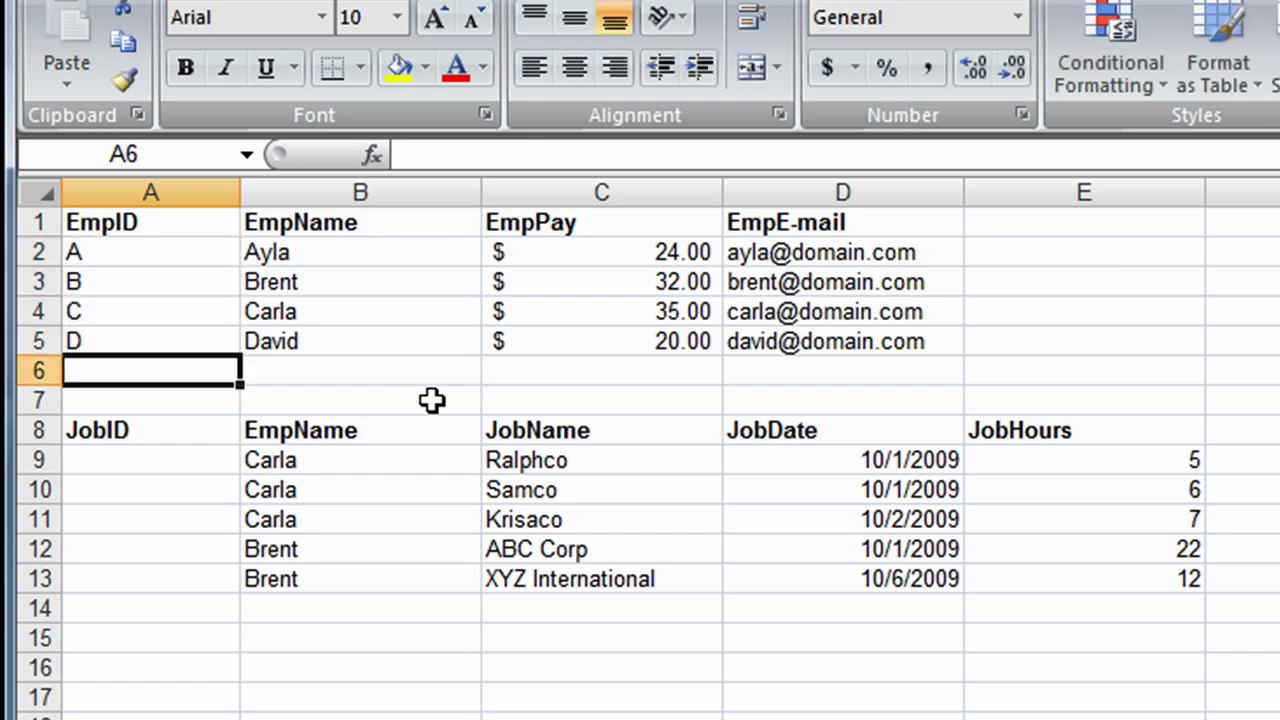
Number the jobs 1 to 5 in the JobID column, cells A9:A13.
{"action": "key", "text": "Down"}
{"action": "key", "text": "Down"}
{"action": "key", "text": "Down"}
{"action": "type", "text": "1"}
{"action": "key", "text": "Return"}
{"action": "type", "text": "2"}
{"action": "key", "text": "Return"}
{"action": "type", "text": "3"}
{"action": "key", "text": "Return"}
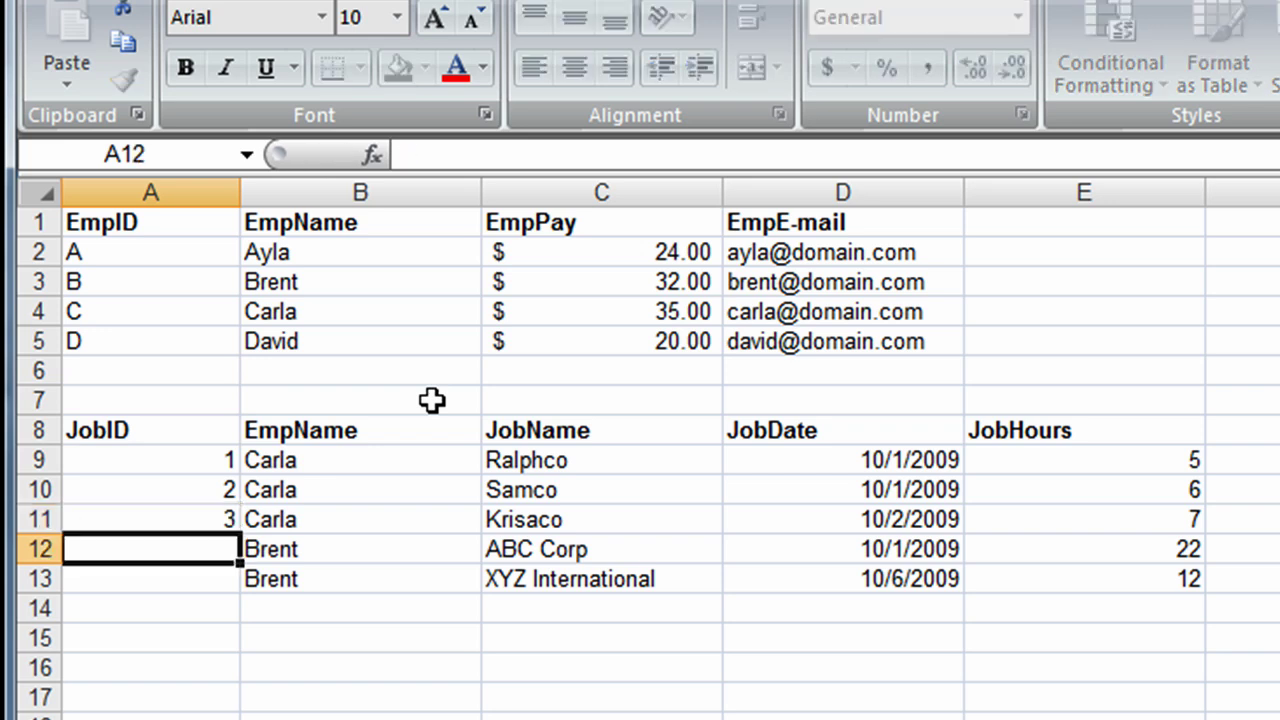
{"action": "type", "text": "4"}
{"action": "key", "text": "Return"}
{"action": "type", "text": "5"}
{"action": "key", "text": "Return"}
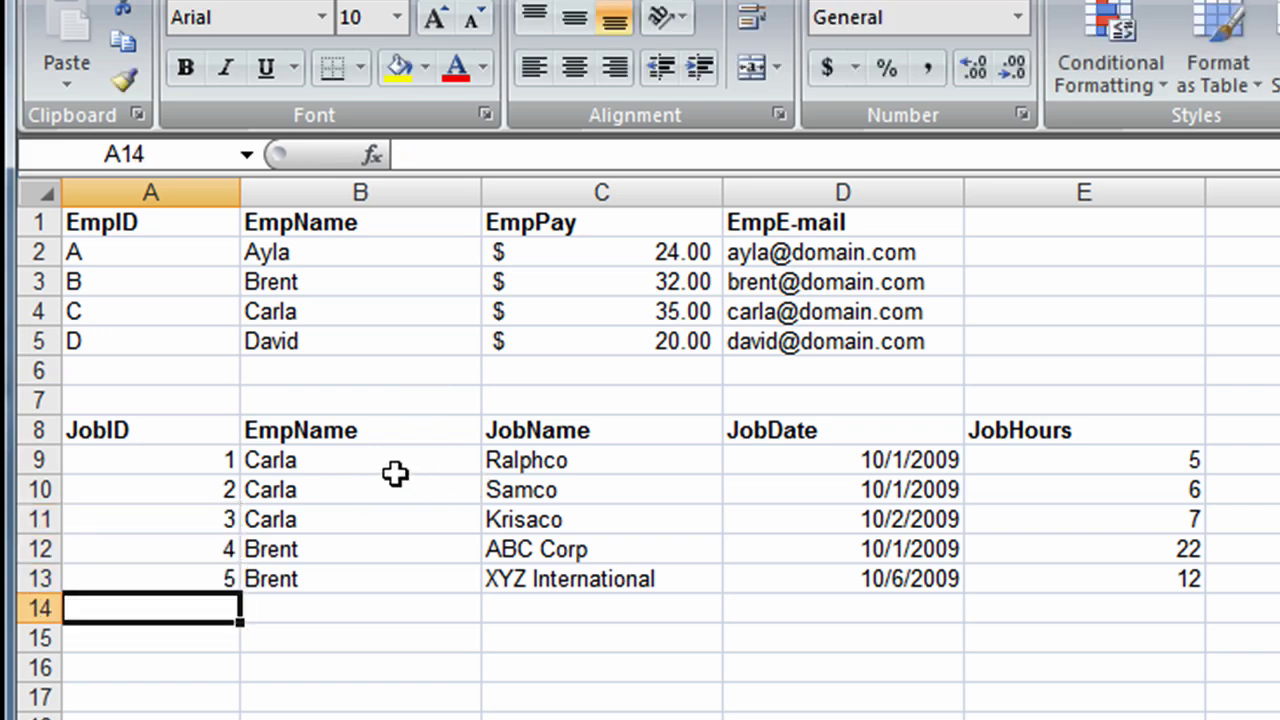
Clear the employee names from B9:B13 in the jobs table.
{"action": "left_click", "coordinate": [310, 458]}
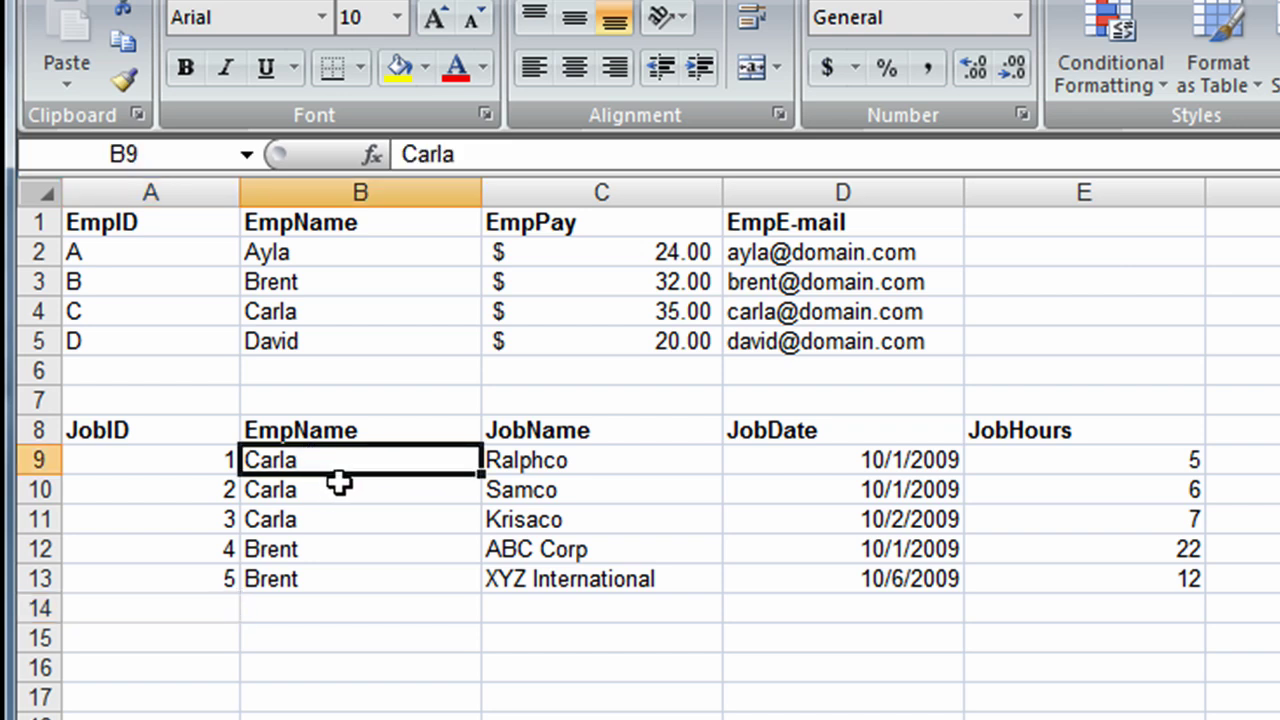
{"action": "left_click", "coordinate": [346, 577]}
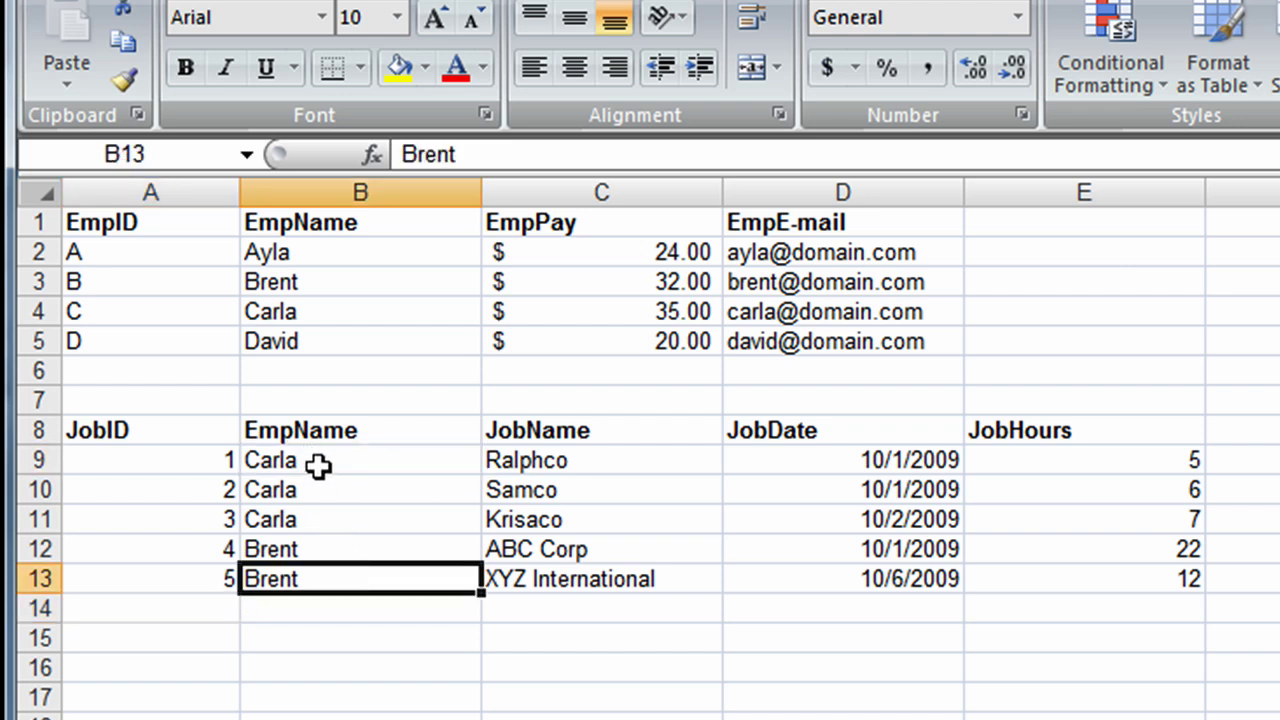
{"action": "left_click", "coordinate": [318, 461]}
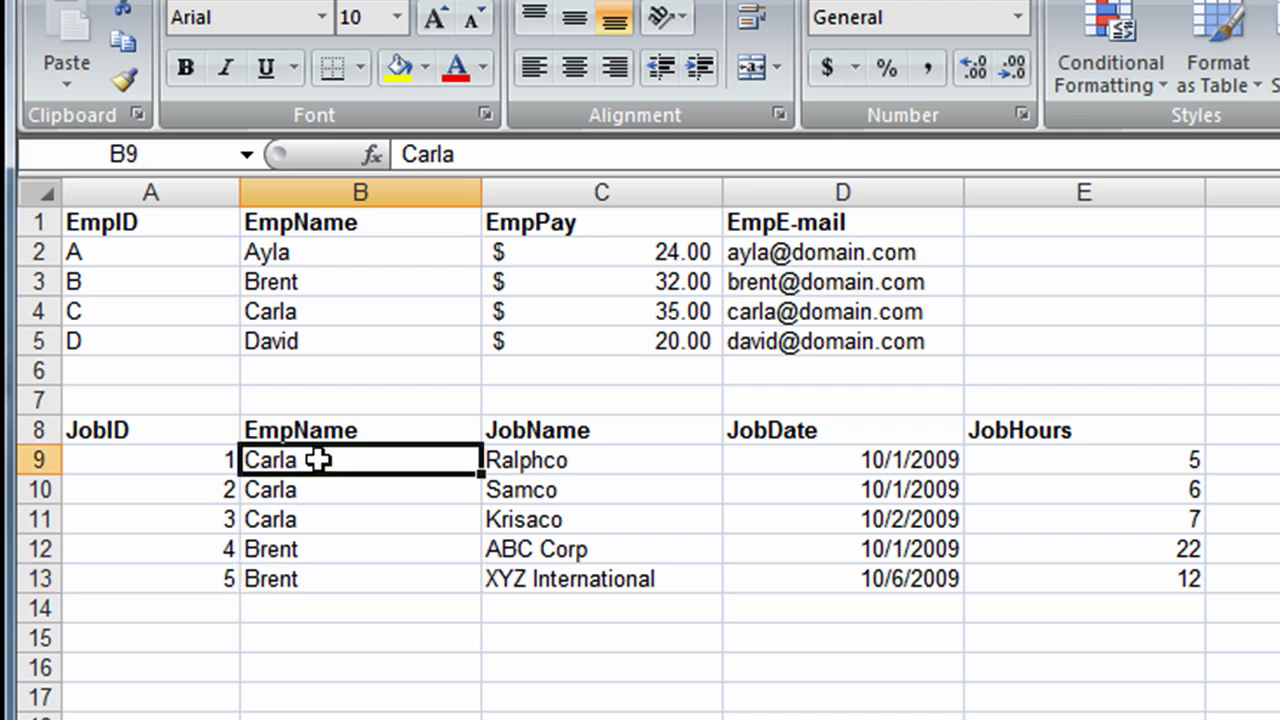
{"action": "double_click", "coordinate": [318, 459]}
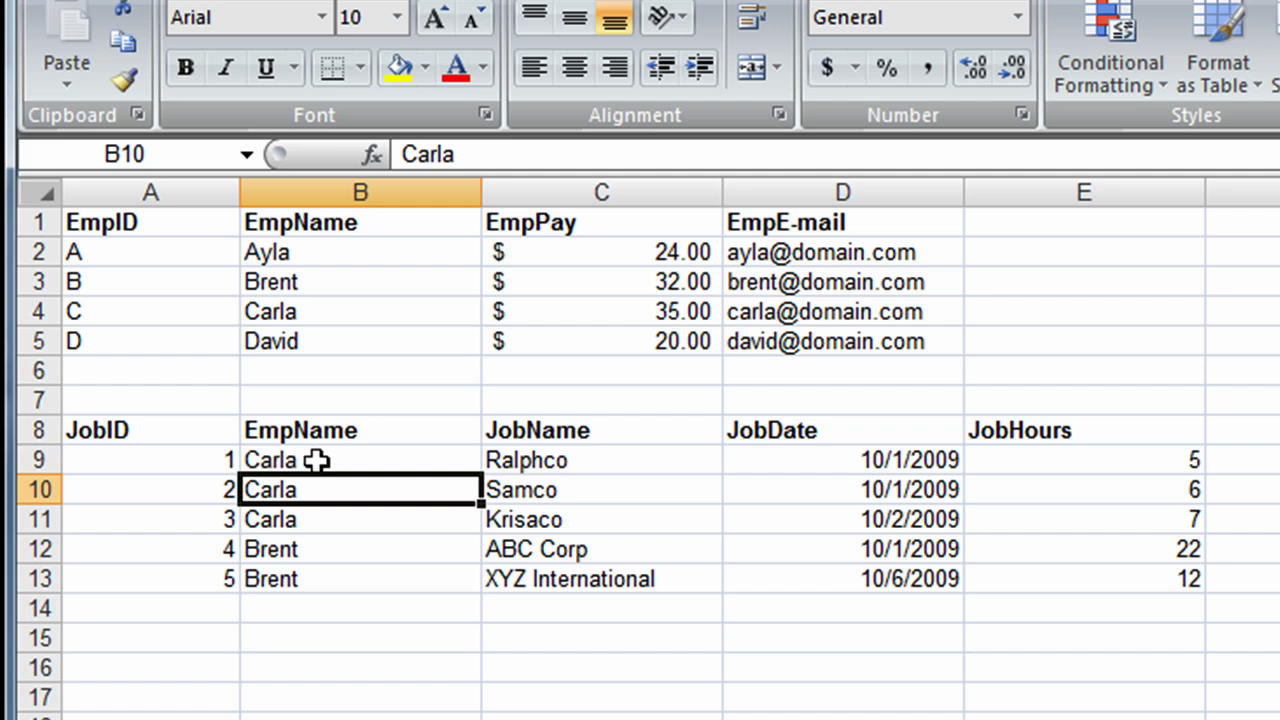
{"action": "left_click_drag", "start_coordinate": [316, 459], "coordinate": [337, 578]}
{"action": "key", "text": "Delete"}
Enter employee ID C in B9:B11 and employee ID B in B12:B13 of the jobs table.
{"action": "left_click", "coordinate": [316, 460]}
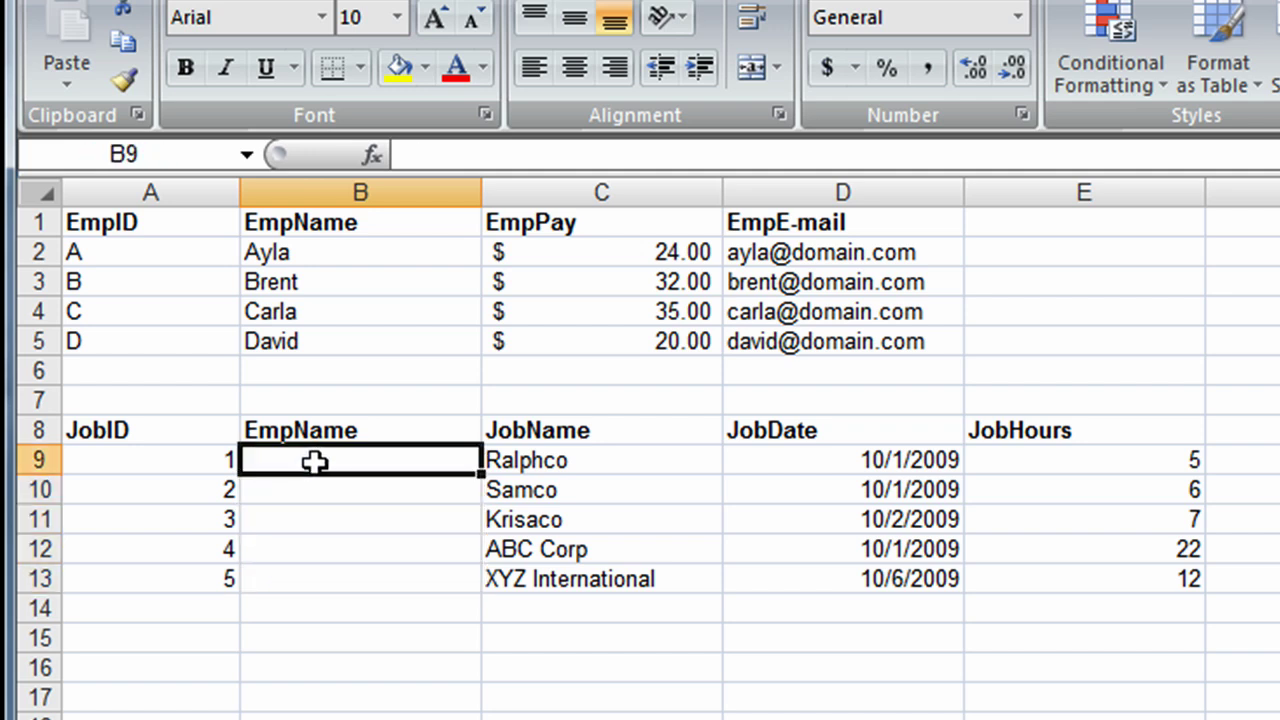
{"action": "type", "text": "C"}
{"action": "key", "text": "Return"}
{"action": "type", "text": "C"}
{"action": "key", "text": "Return"}
{"action": "type", "text": "C"}
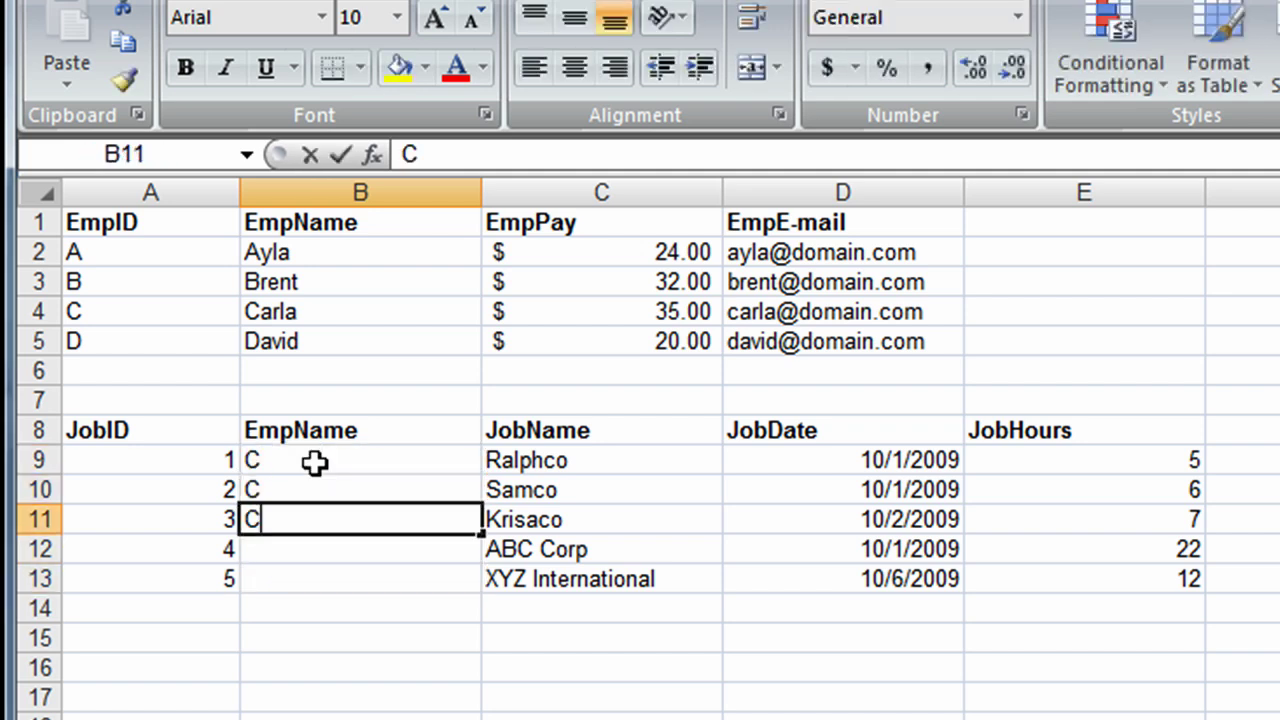
{"action": "key", "text": "Return"}
{"action": "type", "text": "B"}
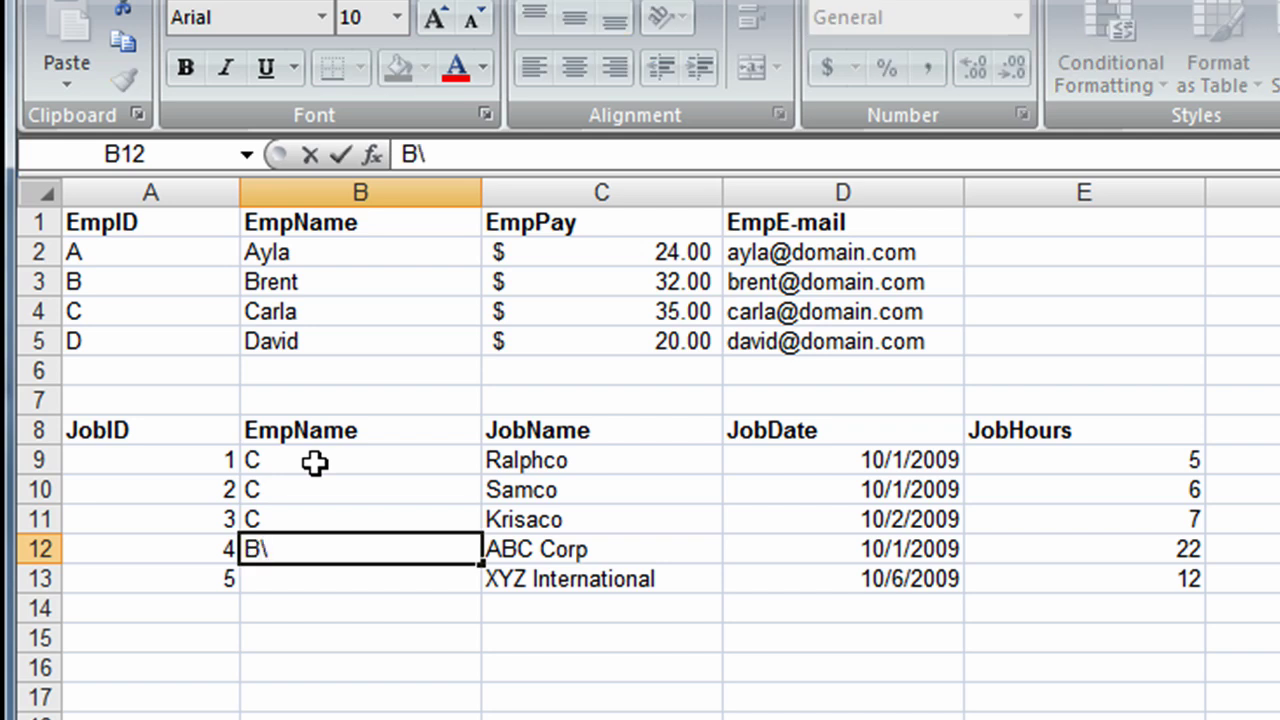
{"action": "type", "text": "\\"}
{"action": "key", "text": "BackSpace"}
{"action": "key", "text": "Return"}
{"action": "type", "text": "B"}
{"action": "key", "text": "Return"}
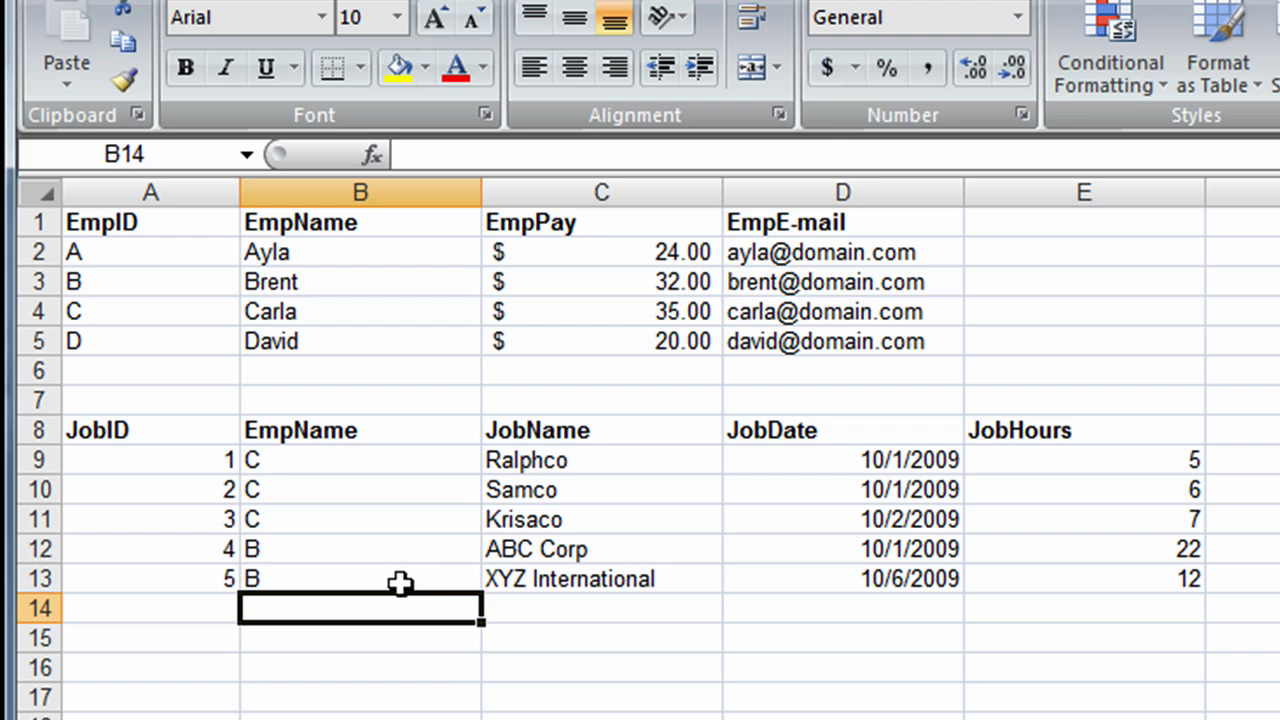
Change the jobs table heading in B8 to EmpID.
{"action": "left_click", "coordinate": [310, 433]}
{"action": "type", "text": "EmpID"}
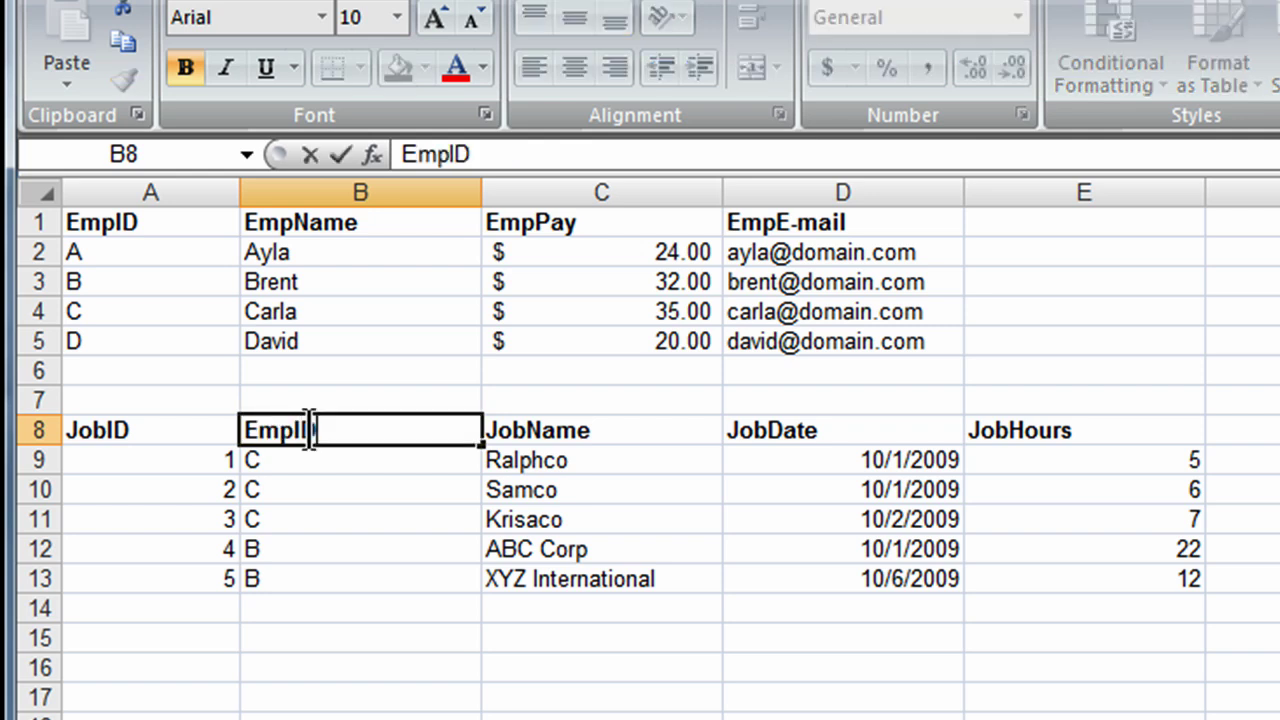
{"action": "key", "text": "Return"}
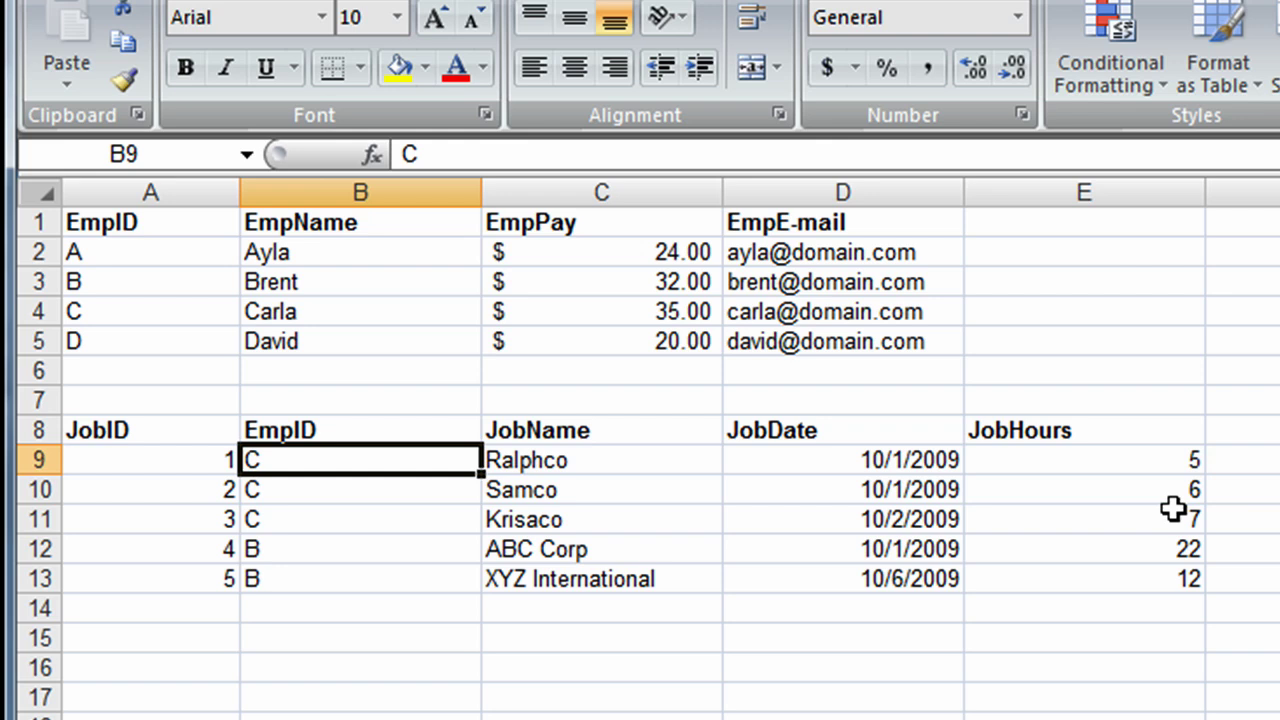
Compare the EmpID column of the jobs table with the EmpID column of the employee table, including ID C in both.
{"action": "left_click", "coordinate": [405, 546]}
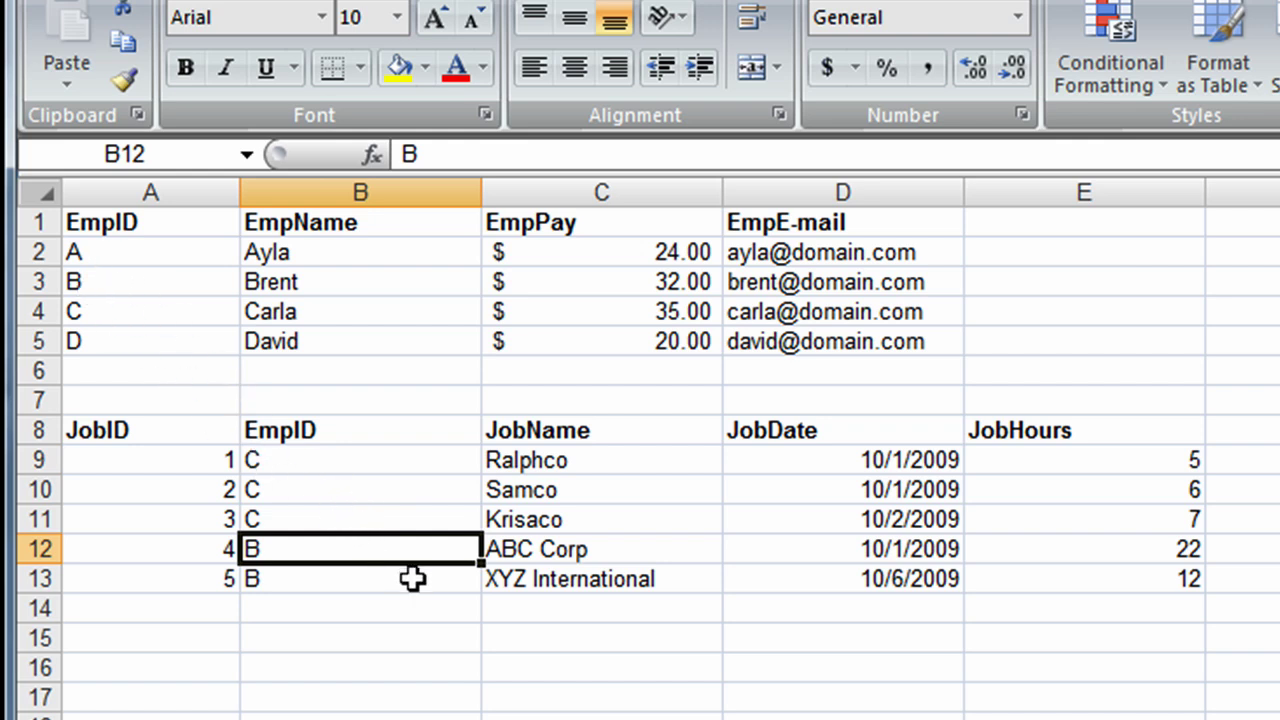
{"action": "left_click", "coordinate": [346, 514]}
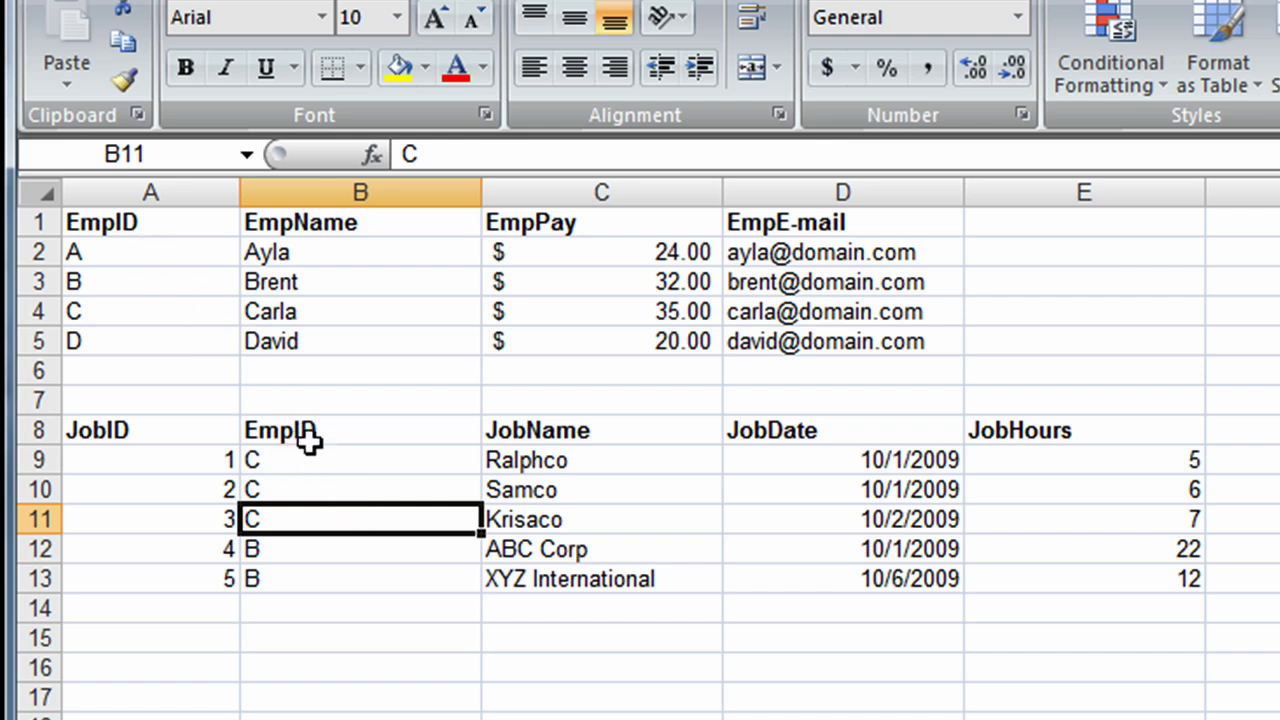
{"action": "left_click", "coordinate": [118, 224]}
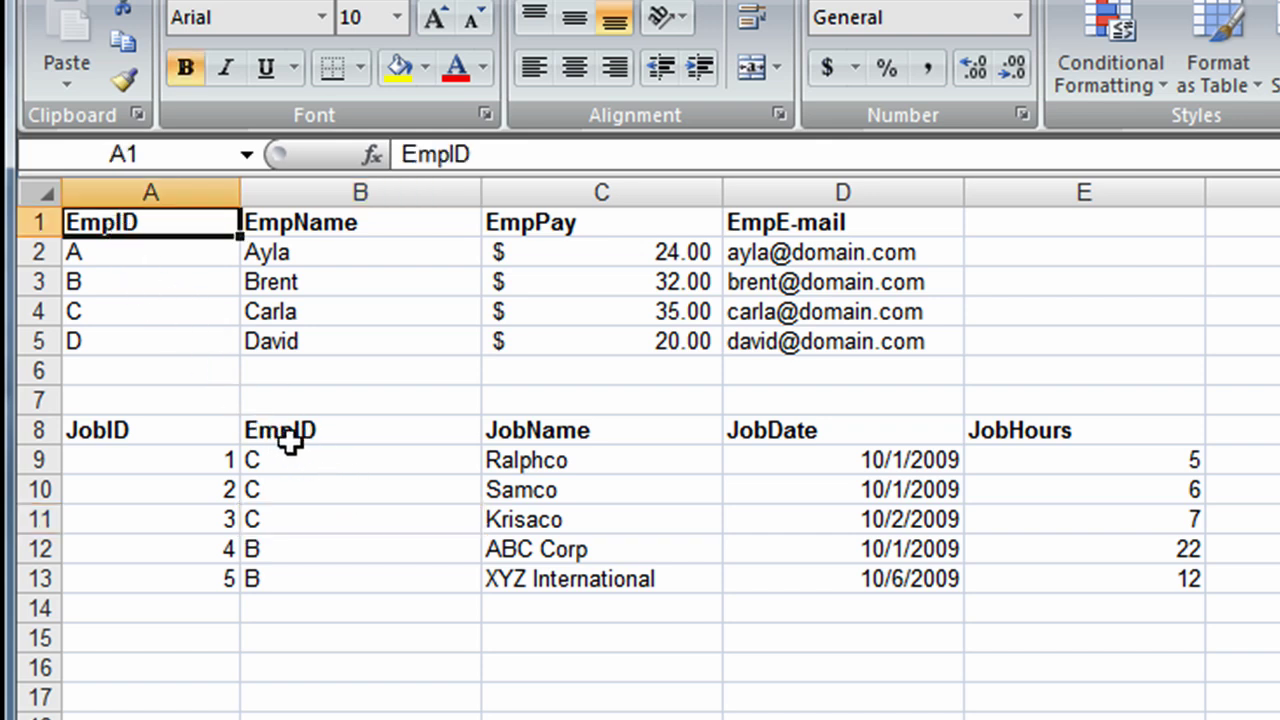
{"action": "left_click", "coordinate": [290, 440]}
{"action": "left_click", "coordinate": [123, 223]}
{"action": "left_click", "coordinate": [340, 440]}
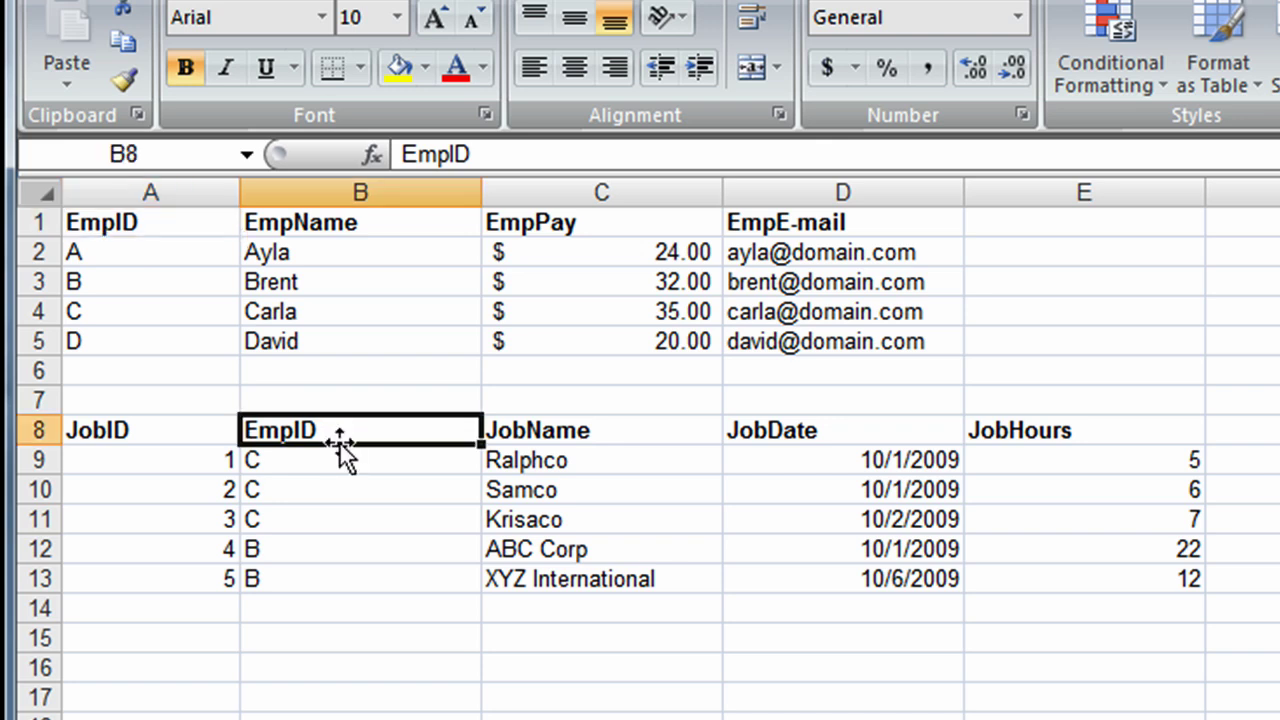
{"action": "left_click", "coordinate": [338, 528]}
{"action": "left_click", "coordinate": [121, 309]}
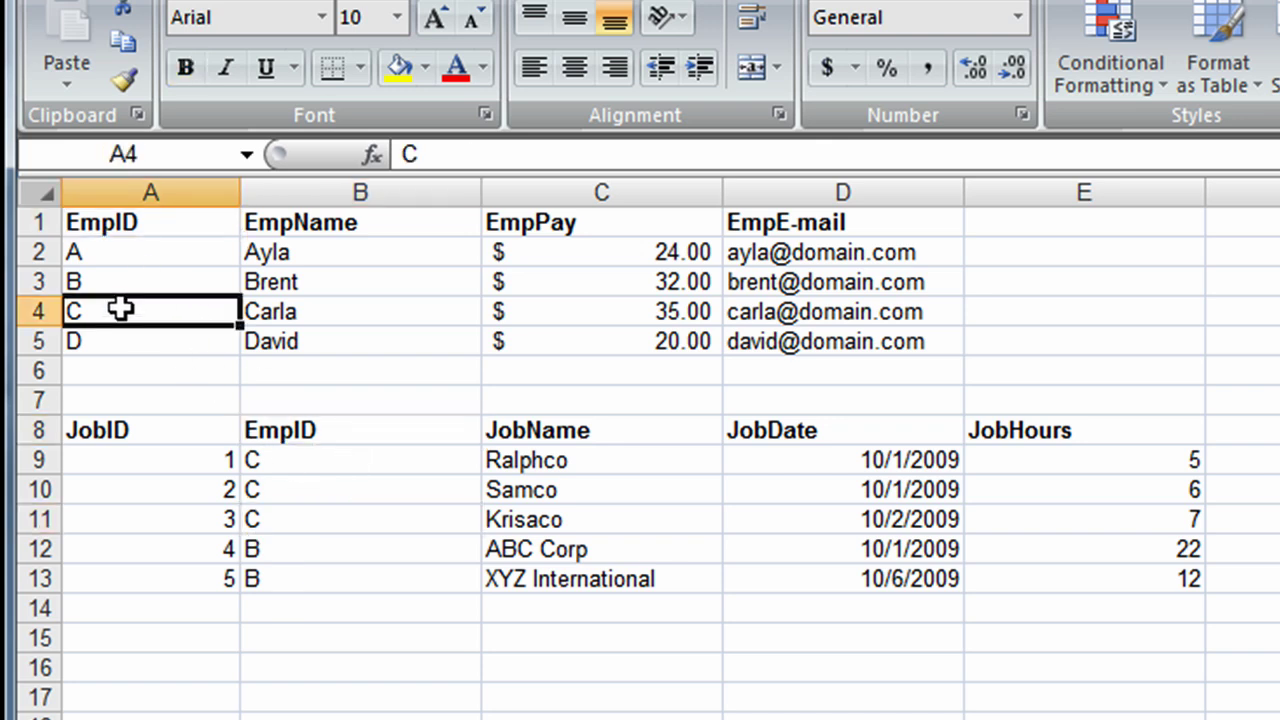
Examine the employee IDs in A2:A5 and the employee rows they identify.
{"action": "left_click", "coordinate": [101, 256]}
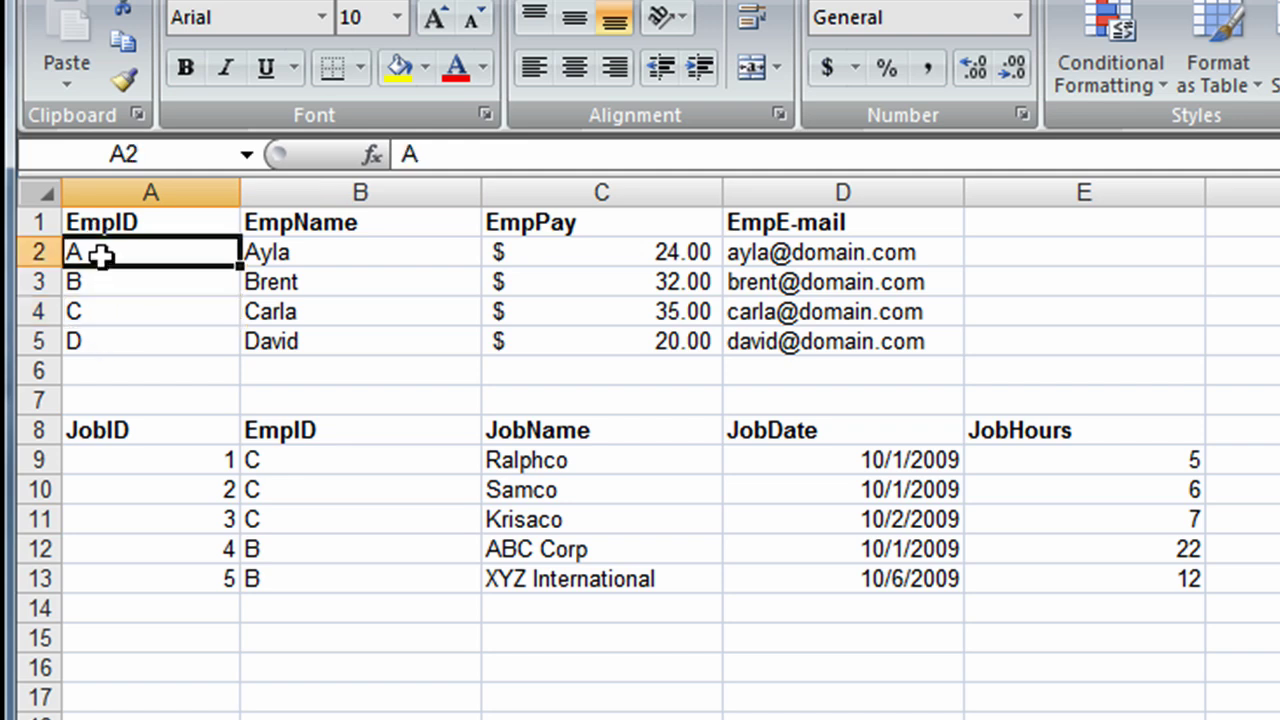
{"action": "left_click", "coordinate": [105, 284]}
{"action": "left_click", "coordinate": [108, 313]}
{"action": "left_click", "coordinate": [106, 341]}
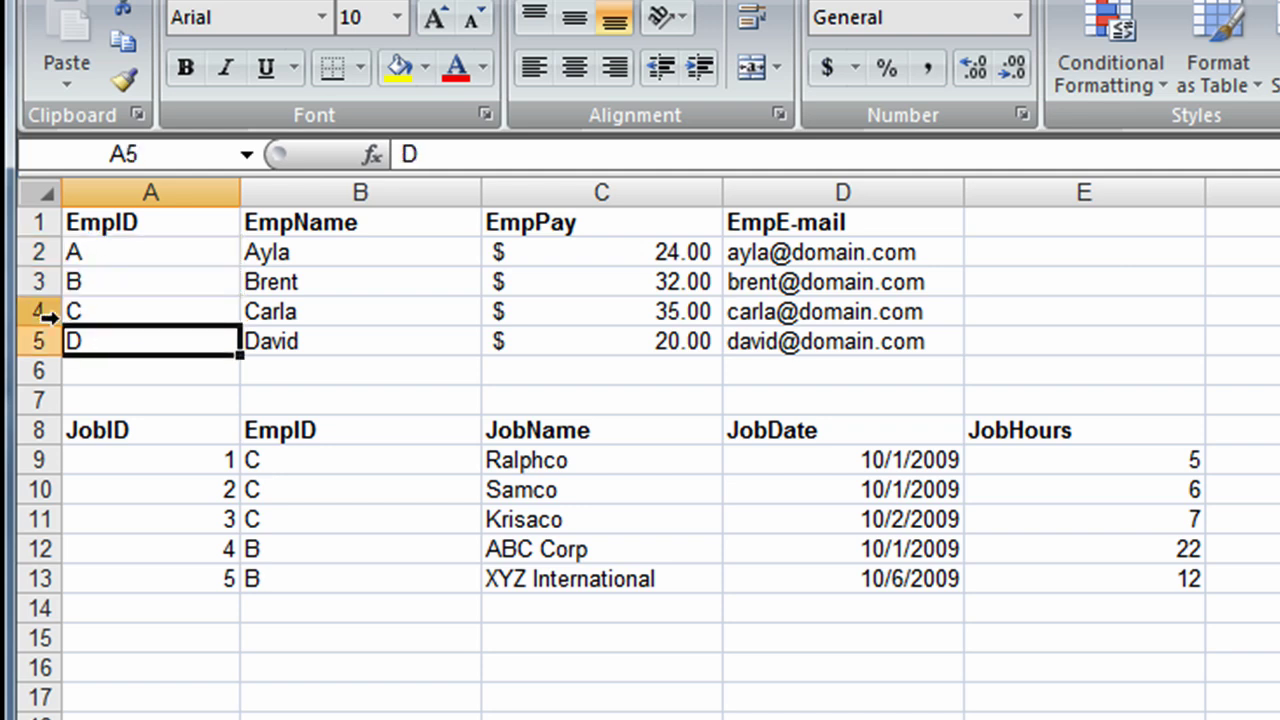
{"action": "left_click", "coordinate": [34, 252]}
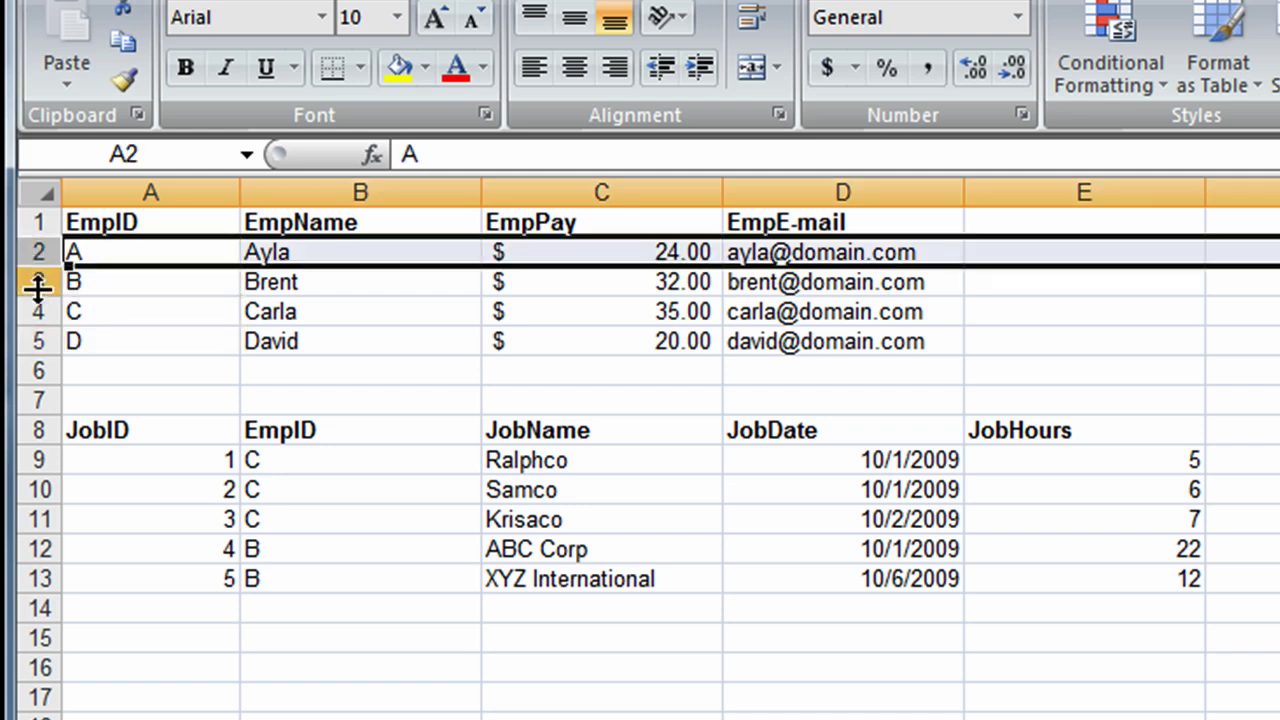
{"action": "left_click", "coordinate": [34, 314]}
{"action": "left_click", "coordinate": [30, 282]}
{"action": "left_click", "coordinate": [34, 250]}
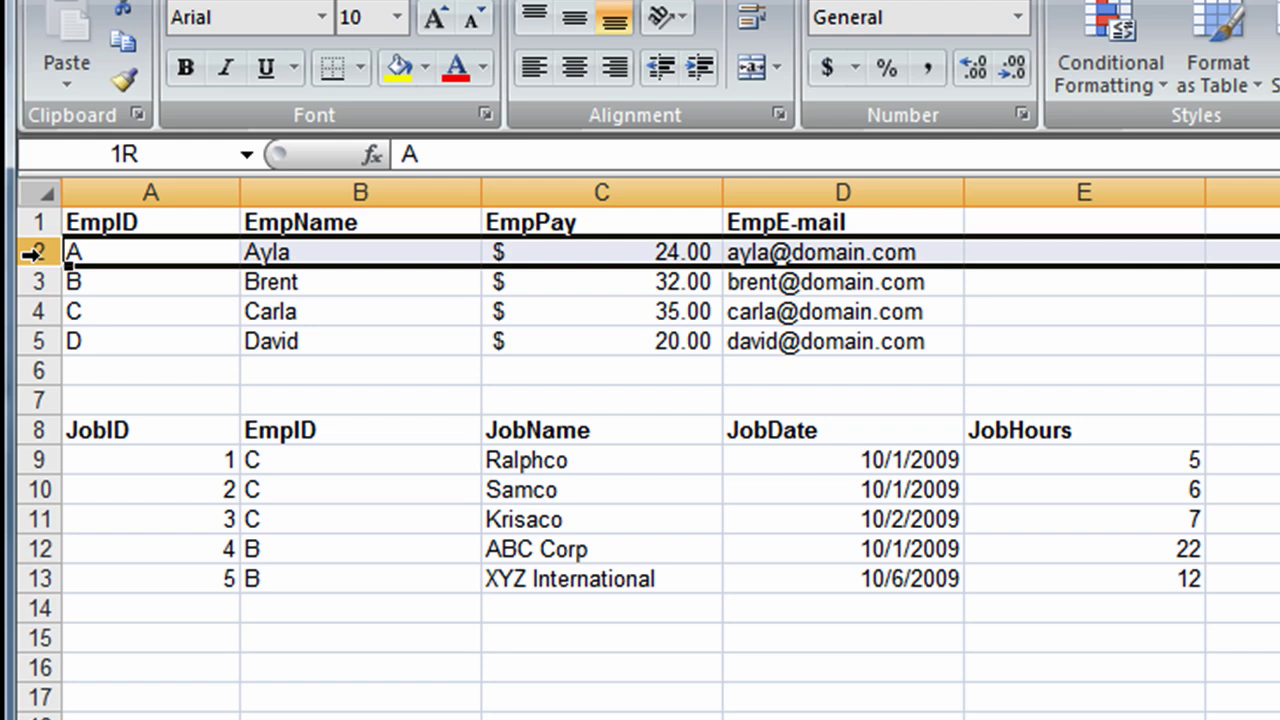
{"action": "left_click", "coordinate": [34, 312]}
{"action": "left_click", "coordinate": [134, 262]}
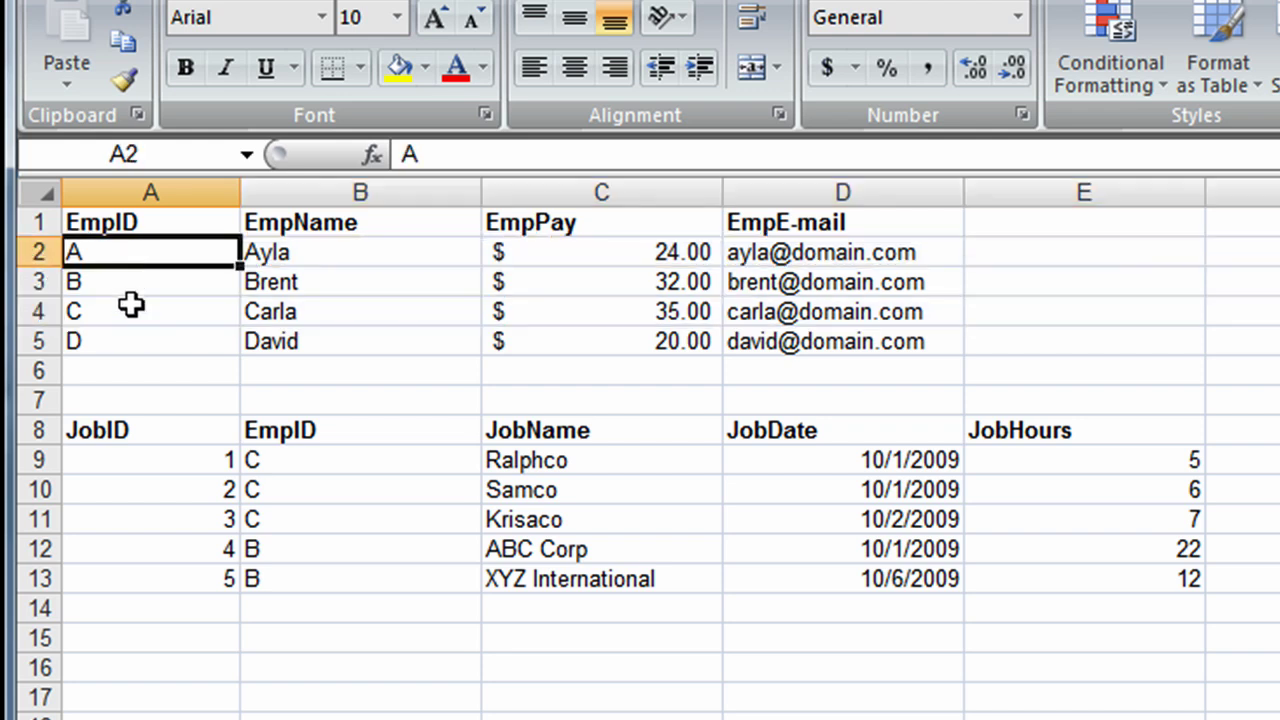
Examine the EmpID entries in B9:B13 and compare the JobID and EmpID key headings of both tables.
{"action": "left_click", "coordinate": [309, 464]}
{"action": "left_click", "coordinate": [305, 498]}
{"action": "left_click", "coordinate": [308, 527]}
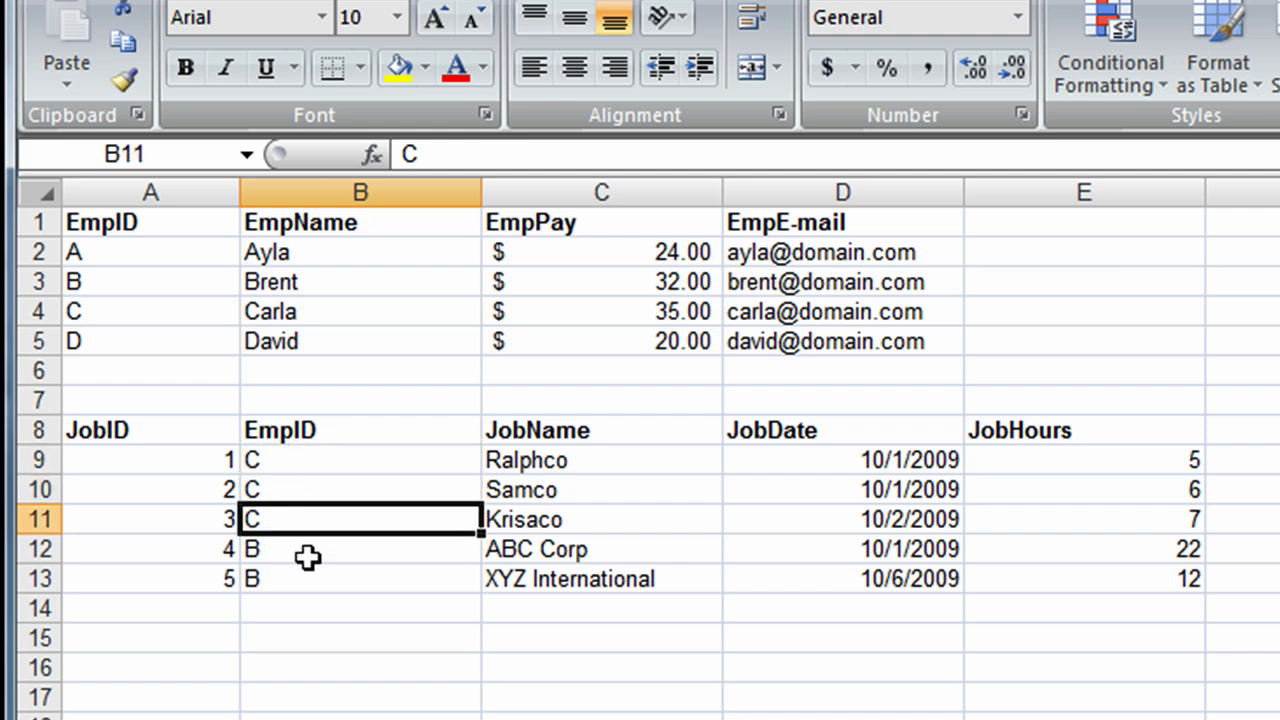
{"action": "left_click", "coordinate": [303, 557]}
{"action": "left_click", "coordinate": [303, 578]}
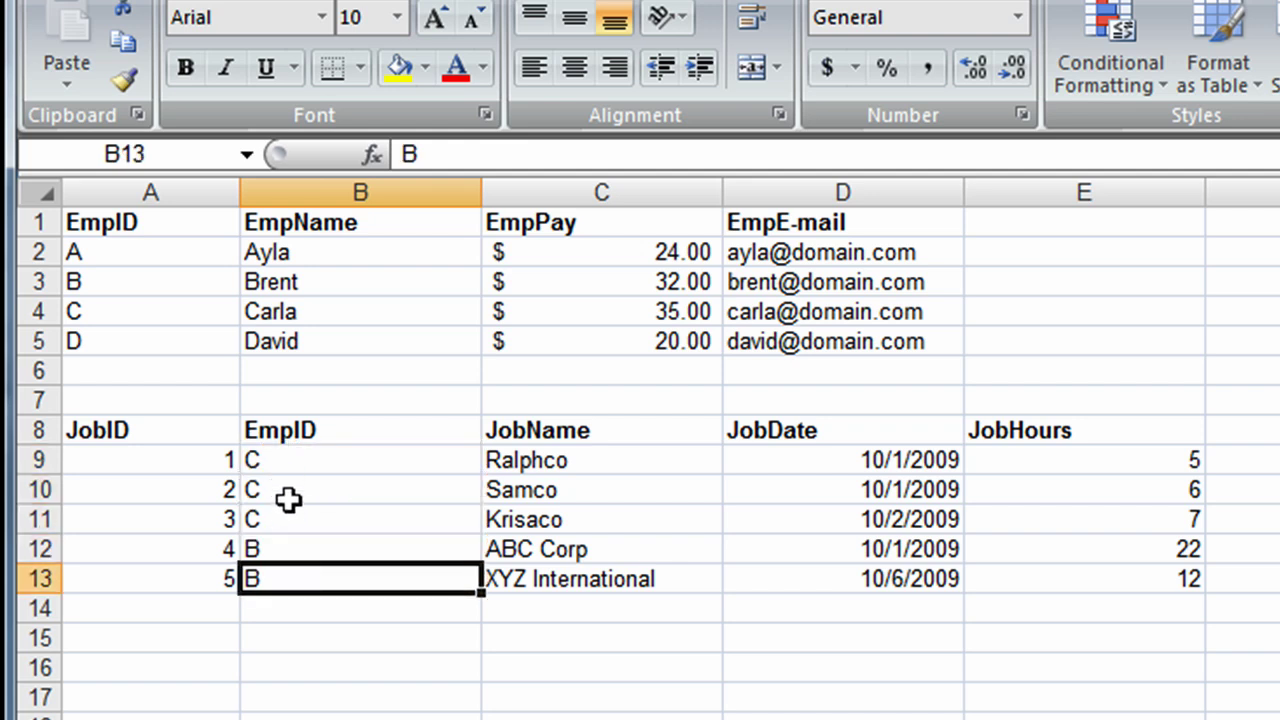
{"action": "left_click", "coordinate": [324, 431]}
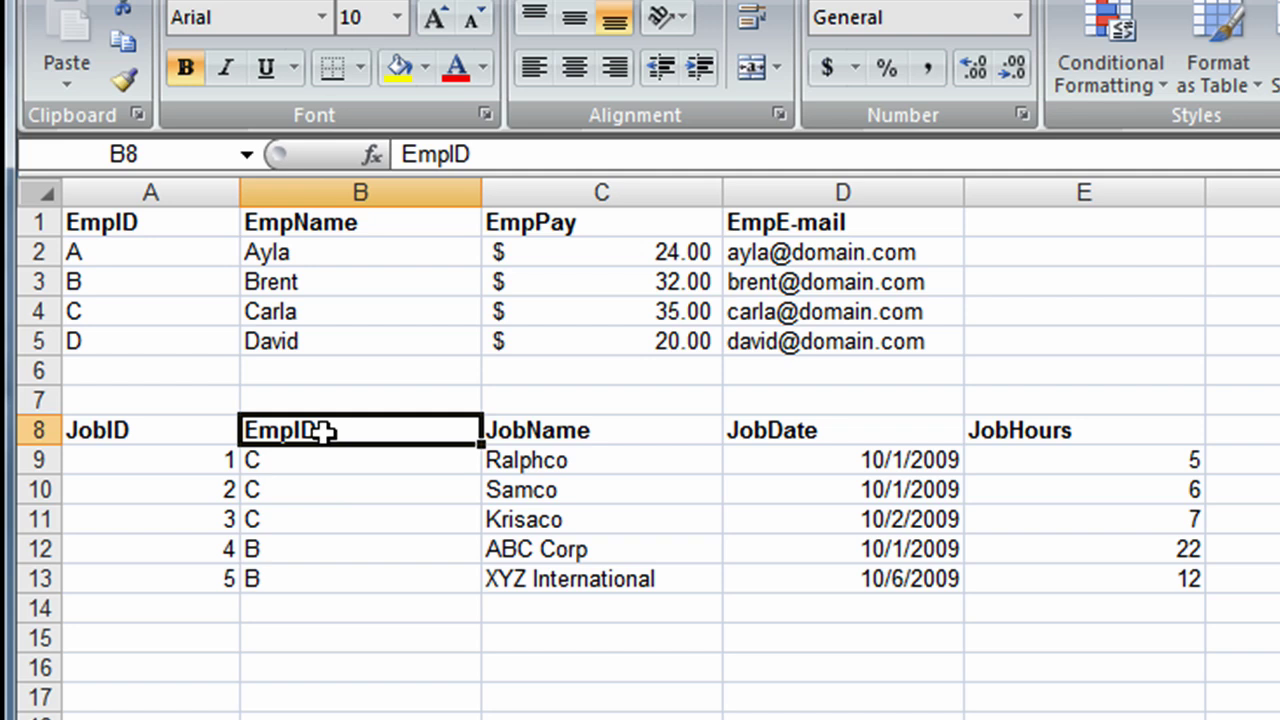
{"action": "left_click", "coordinate": [143, 440]}
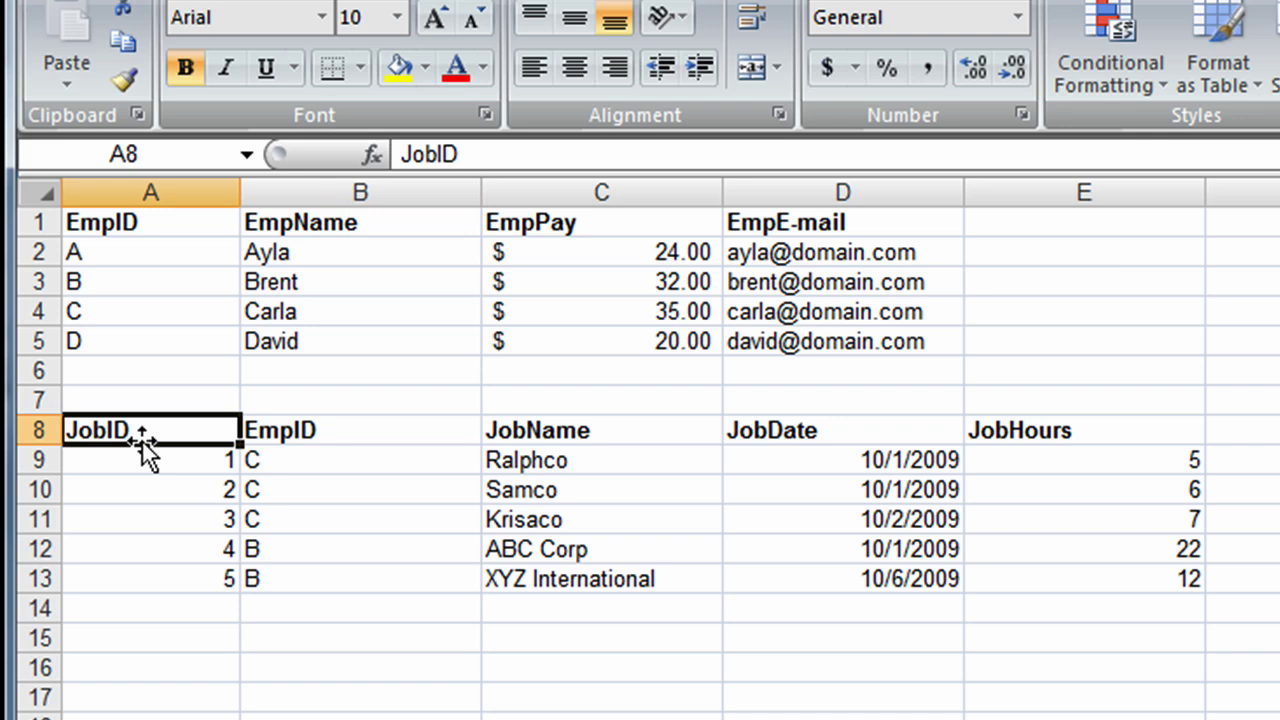
{"action": "left_click", "coordinate": [318, 457]}
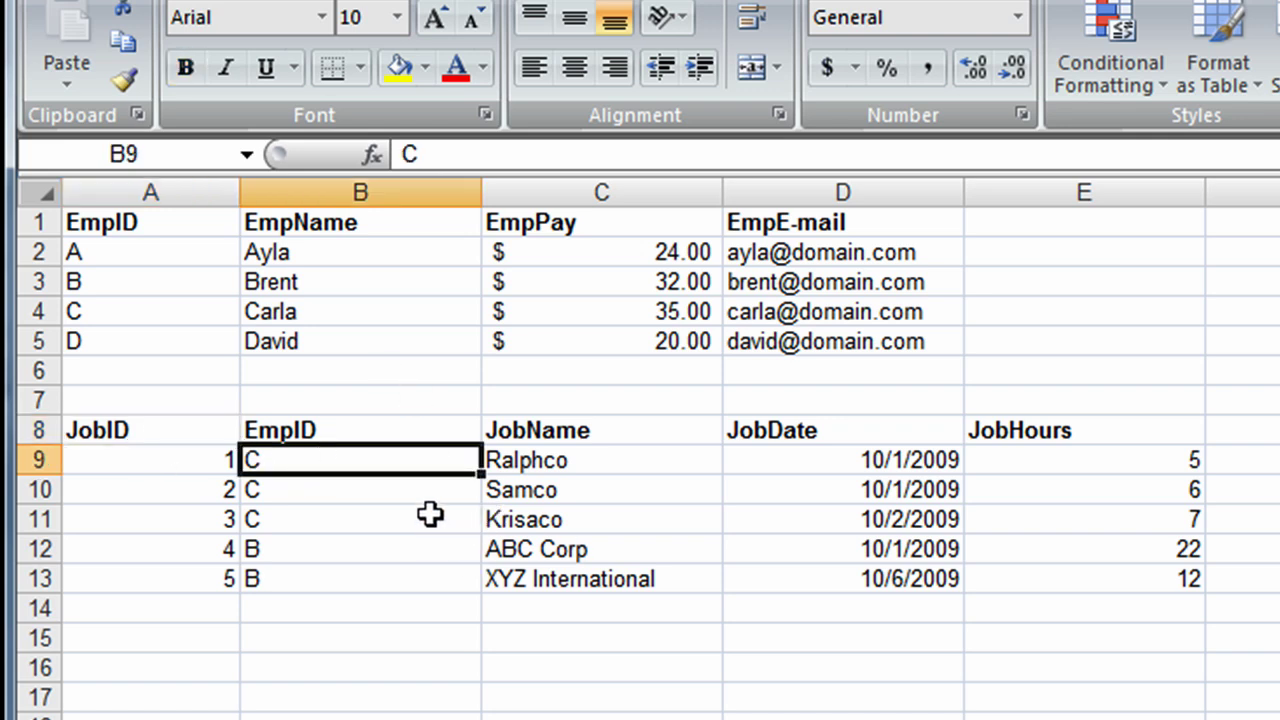
{"action": "left_click", "coordinate": [148, 226]}
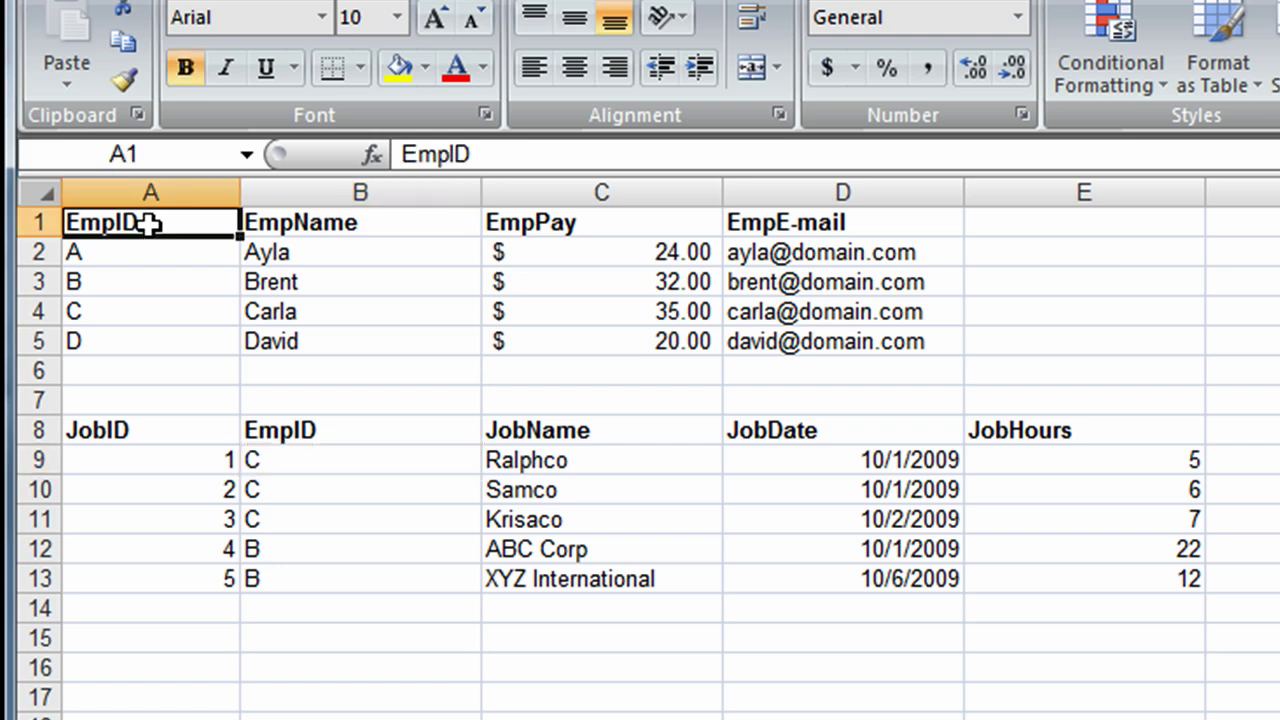
{"action": "left_click", "coordinate": [341, 436]}
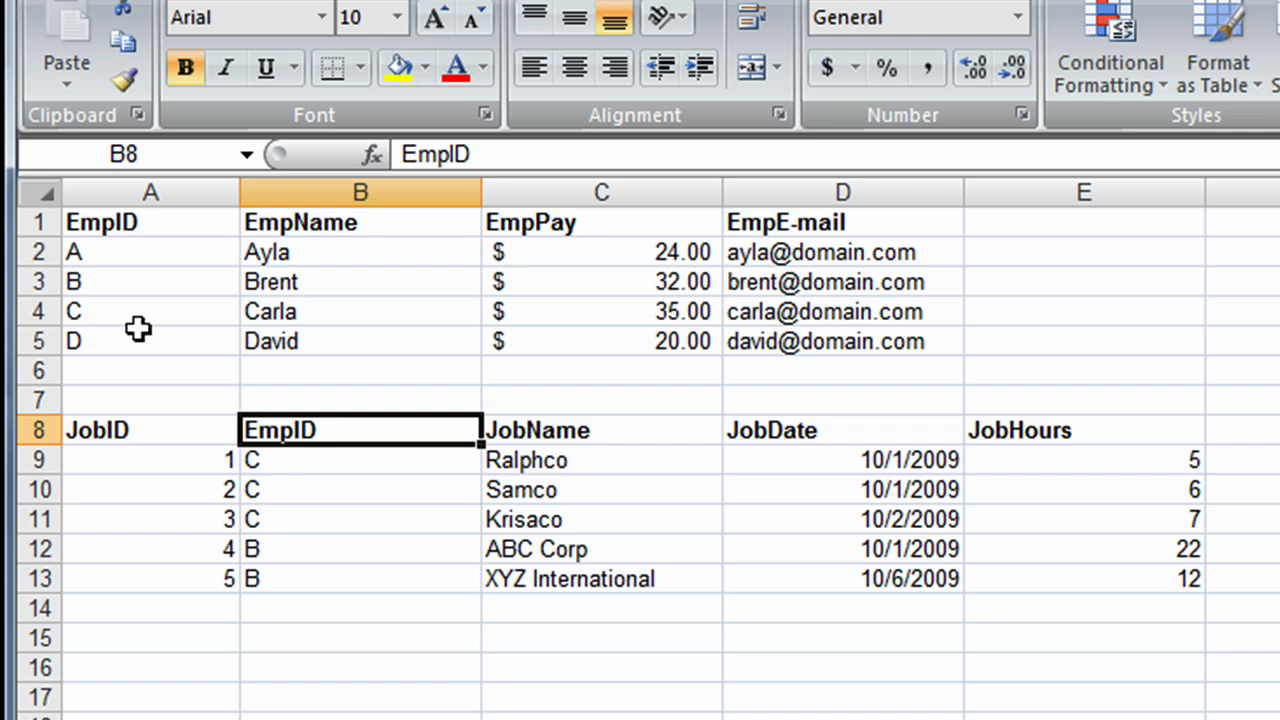
Check the employee IDs in A2:A5 for uniqueness against the entries in the jobs table's EmpID column.
{"action": "left_click", "coordinate": [107, 262]}
{"action": "left_click", "coordinate": [111, 285]}
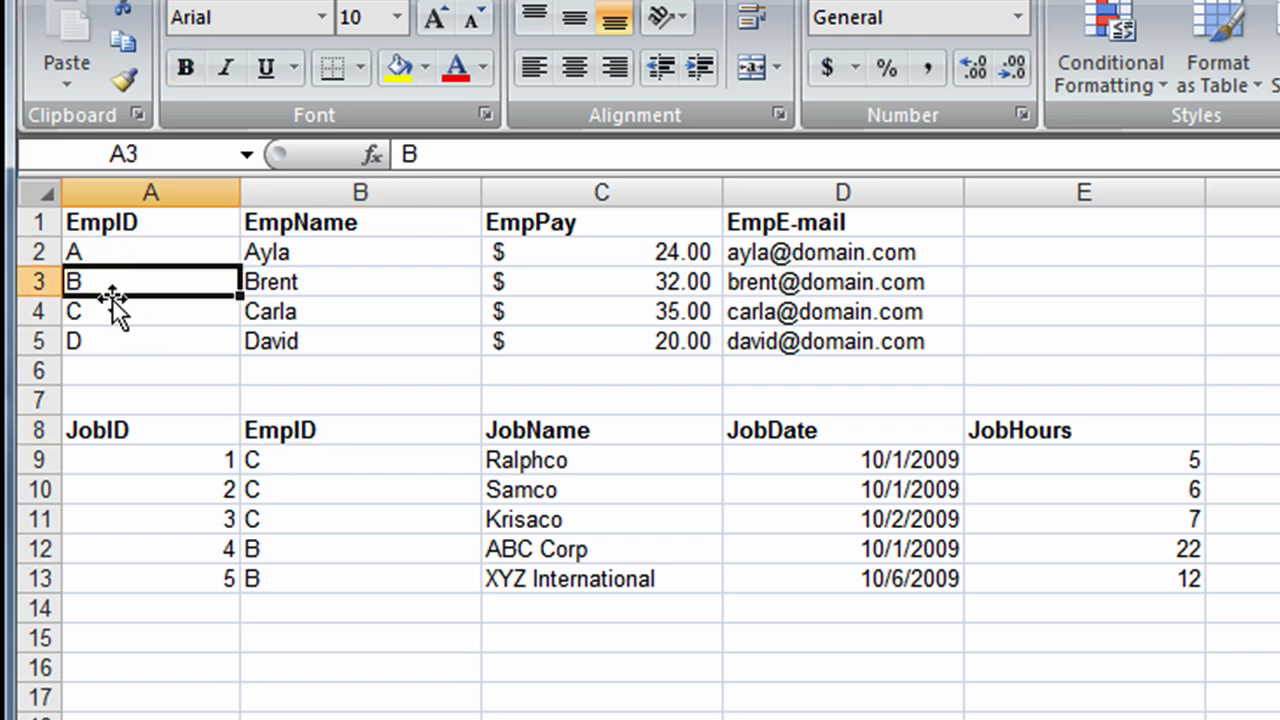
{"action": "left_click", "coordinate": [113, 315]}
{"action": "left_click", "coordinate": [108, 342]}
{"action": "left_click", "coordinate": [106, 285]}
{"action": "left_click", "coordinate": [308, 466]}
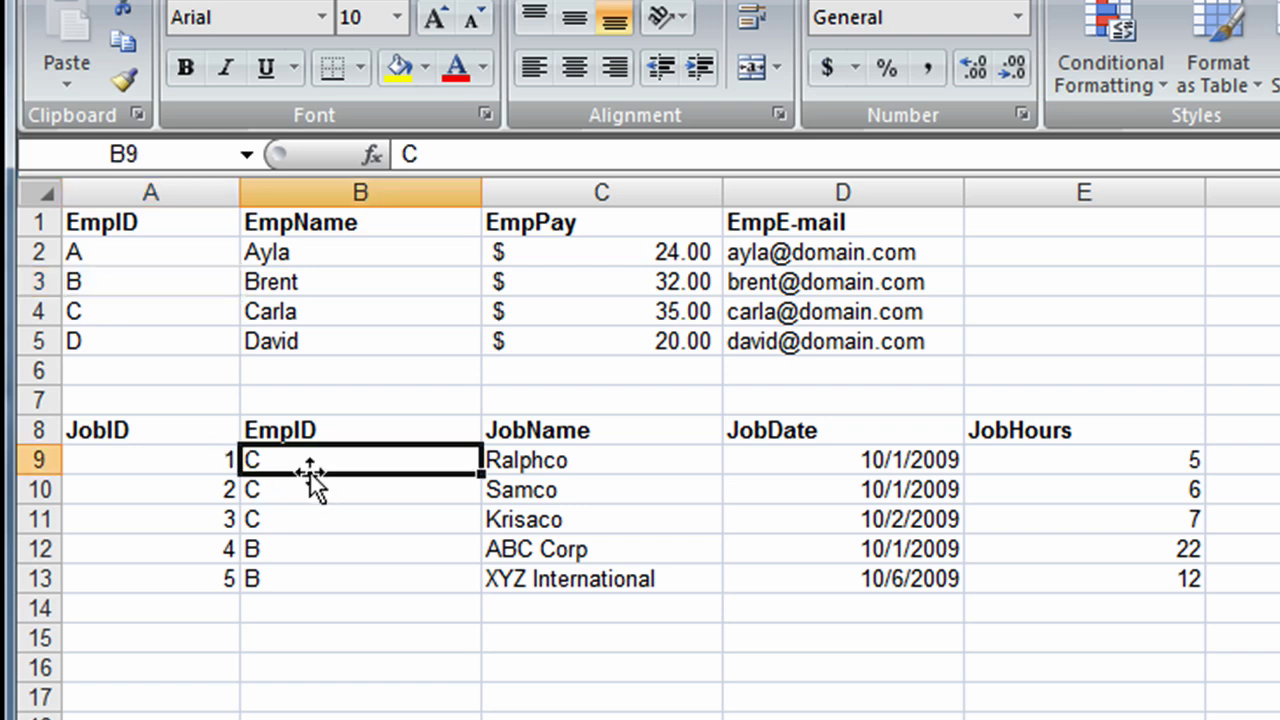
{"action": "left_click", "coordinate": [318, 545]}
{"action": "left_click_drag", "start_coordinate": [281, 474], "coordinate": [293, 517]}
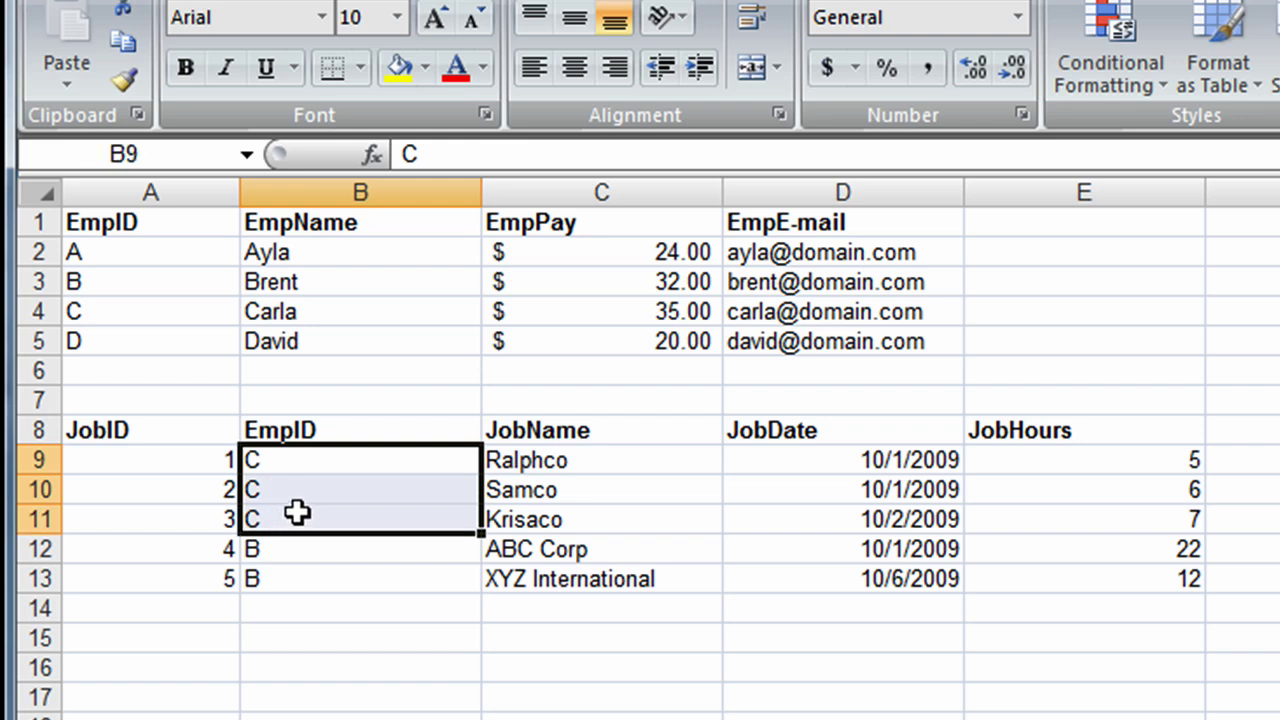